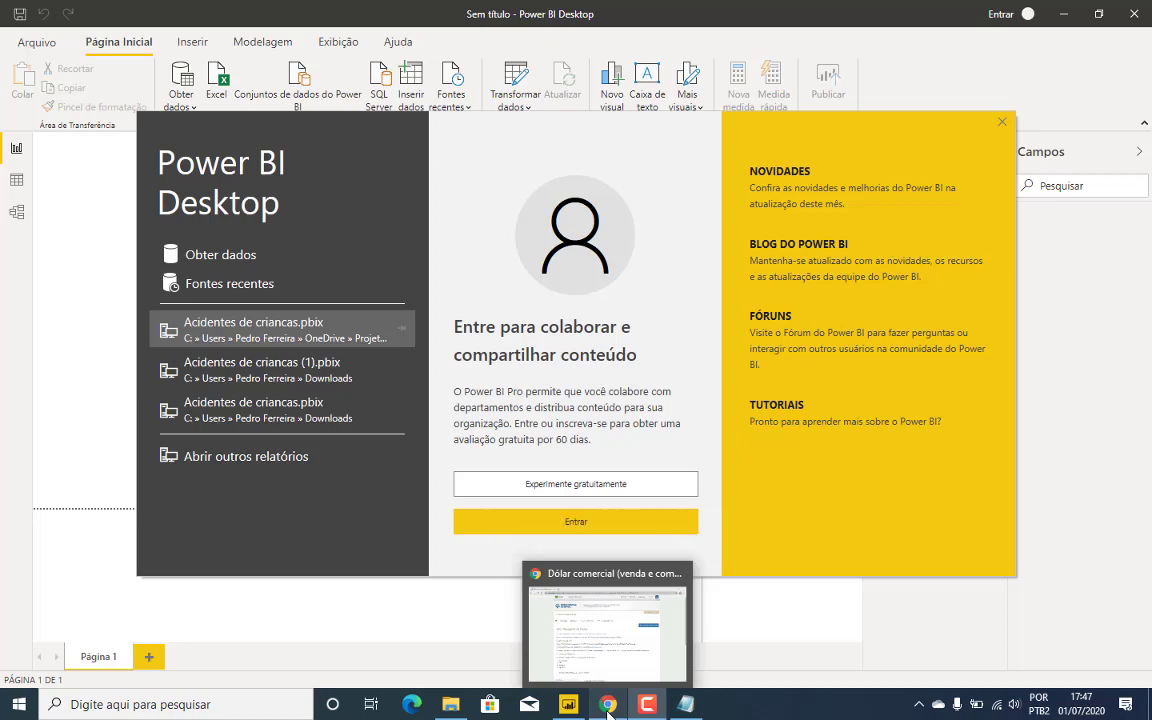
Close the API PTAX_json notes window and switch to the Banco Central open data page in Chrome
{"action": "mouse_move", "coordinate": [686, 704]}
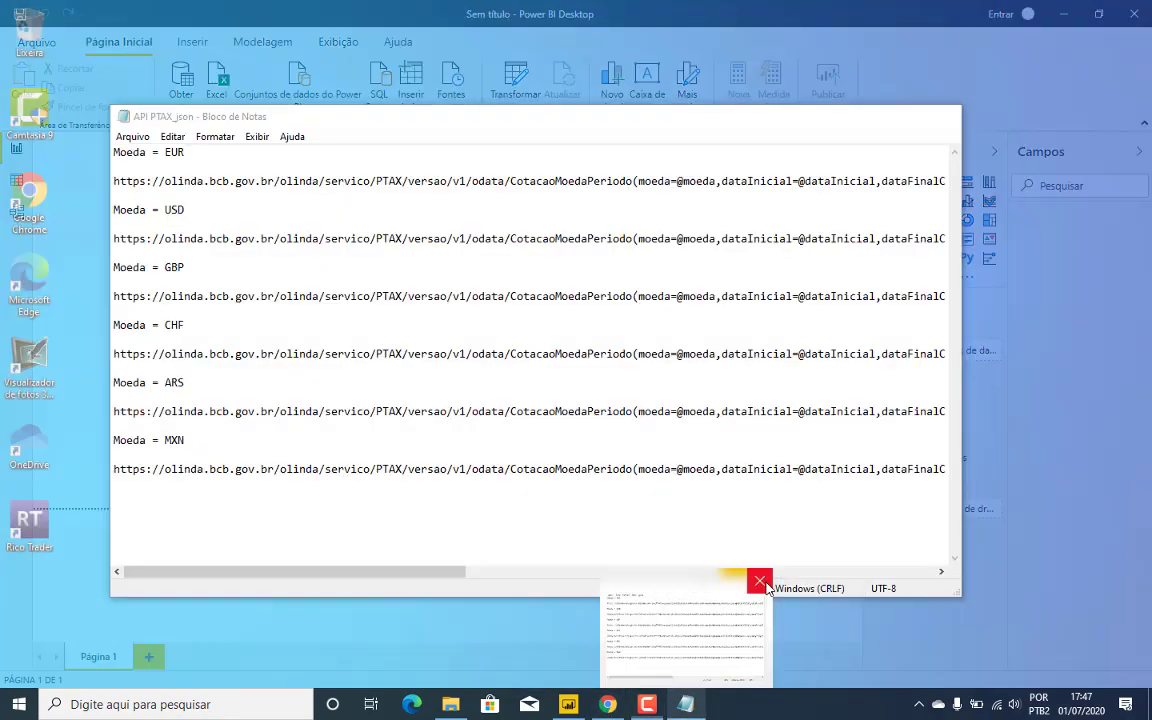
{"action": "left_click", "coordinate": [767, 588]}
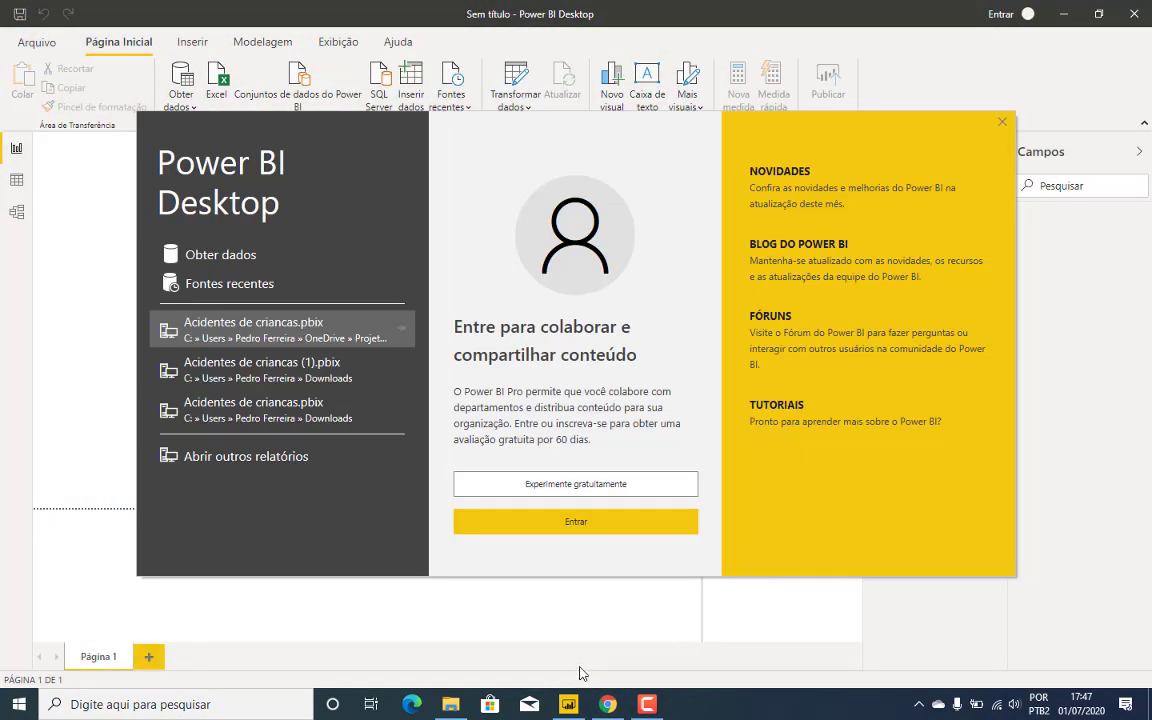
{"action": "mouse_move", "coordinate": [600, 708]}
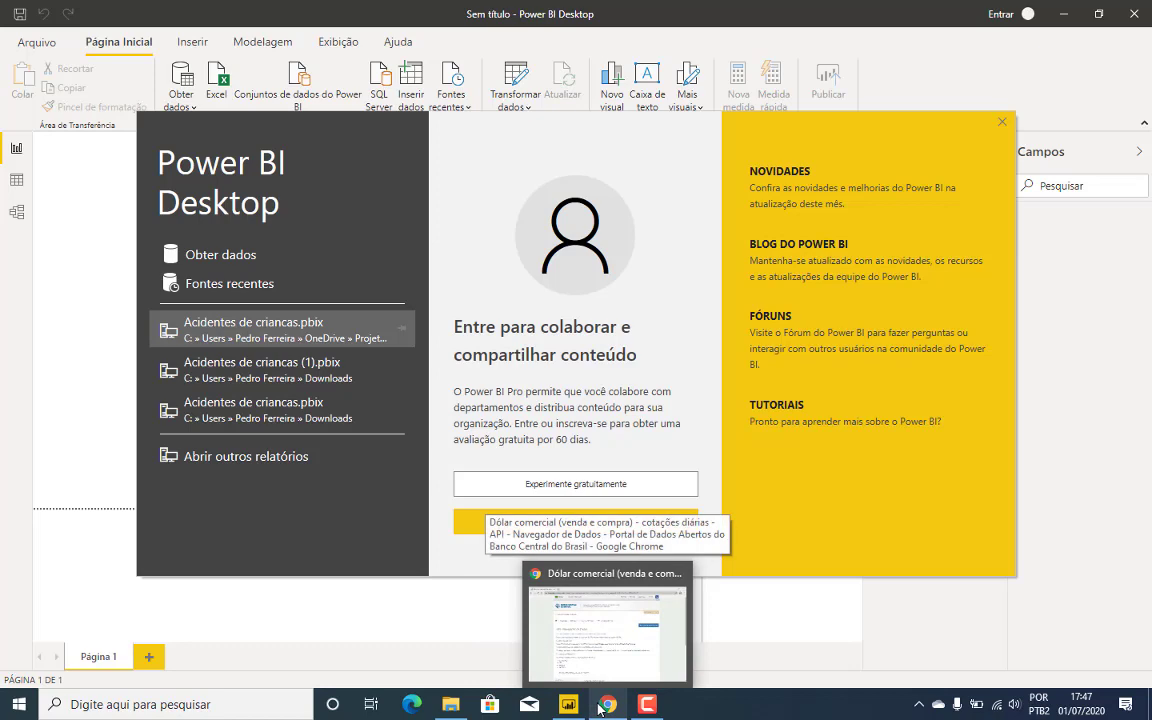
{"action": "left_click", "coordinate": [600, 708]}
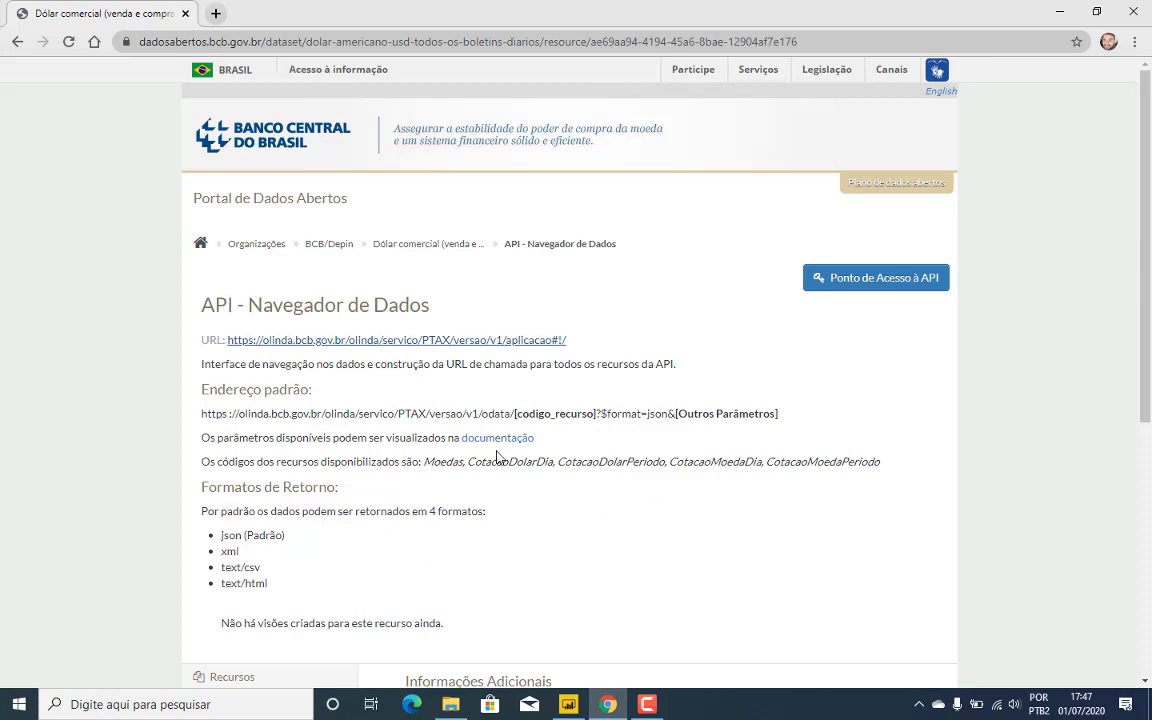
Follow the PTAX API navigator URL and open the resource "Boletim - Paridade e Cotação de moeda por período"
{"action": "left_click", "coordinate": [317, 343]}
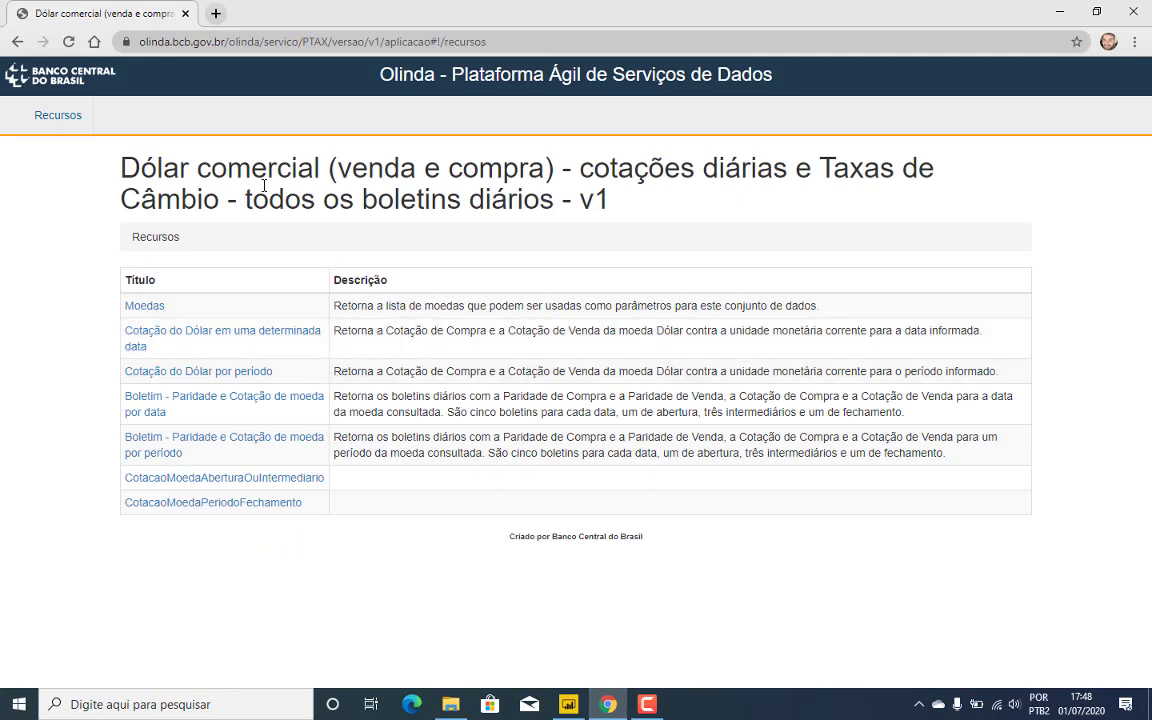
{"action": "right_click", "coordinate": [210, 448]}
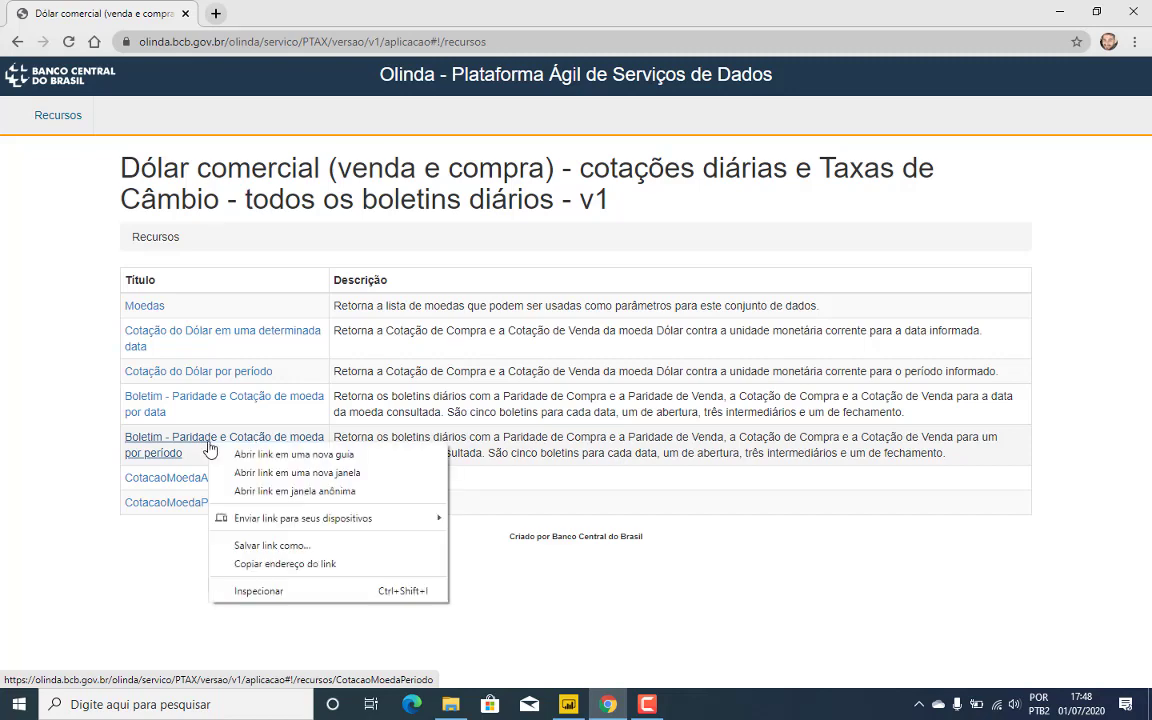
{"action": "left_click", "coordinate": [180, 443]}
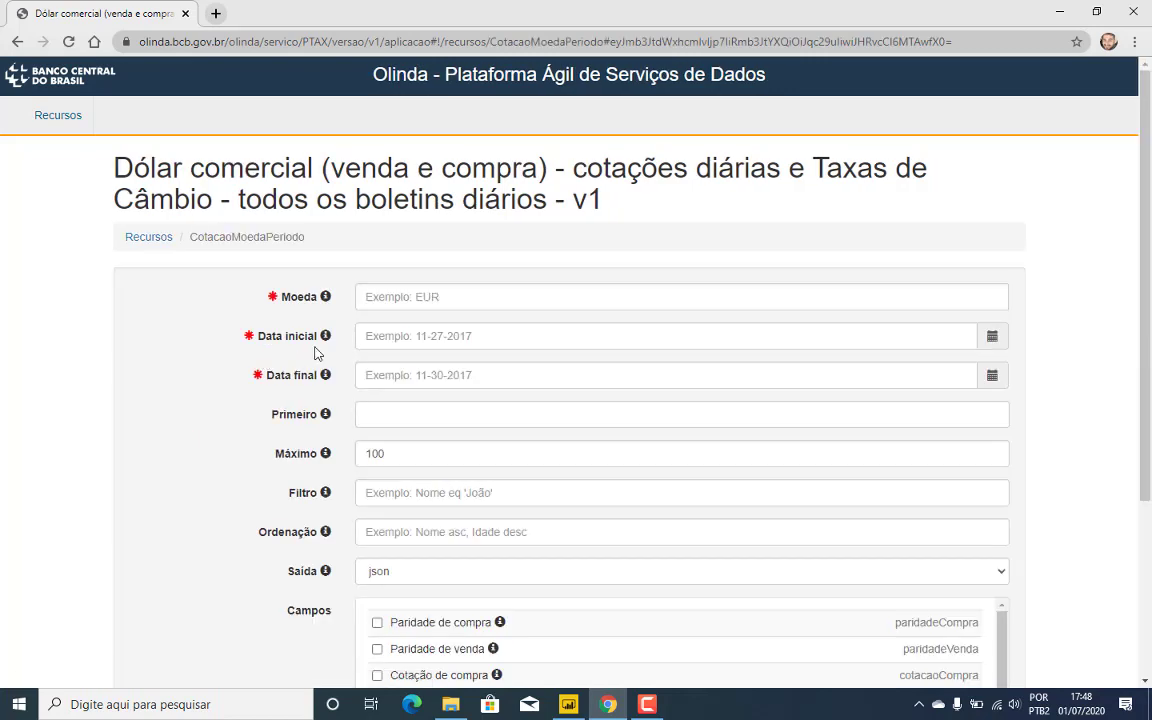
Set the query's currency (Moeda) to USD
{"action": "scroll", "coordinate": [900, 230], "scroll_direction": "down", "scroll_amount": 3}
{"action": "scroll", "coordinate": [600, 240], "scroll_direction": "up", "scroll_amount": 3}
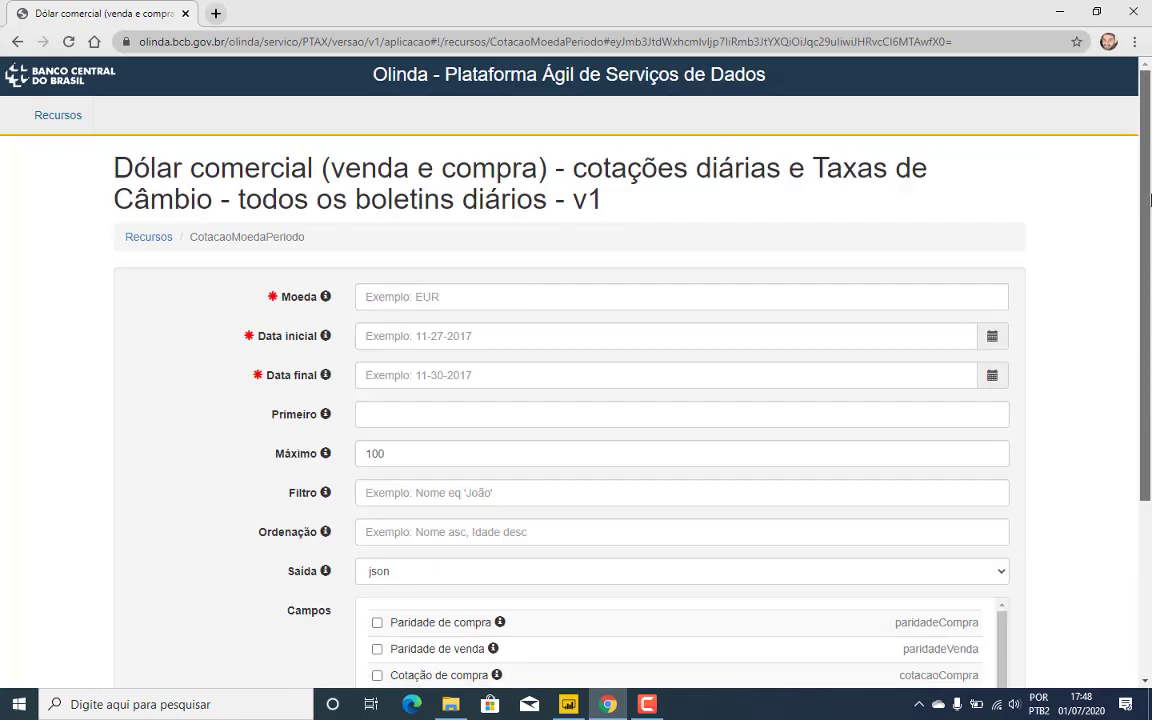
{"action": "left_click", "coordinate": [510, 293]}
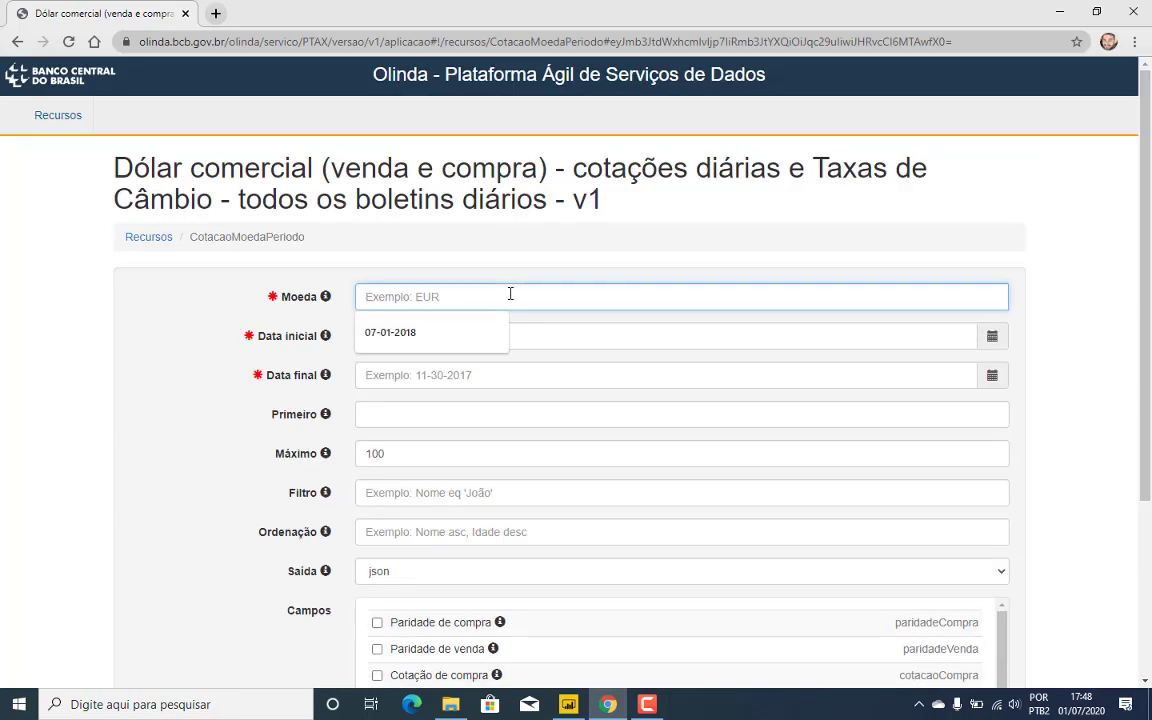
{"action": "type", "text": "USD"}
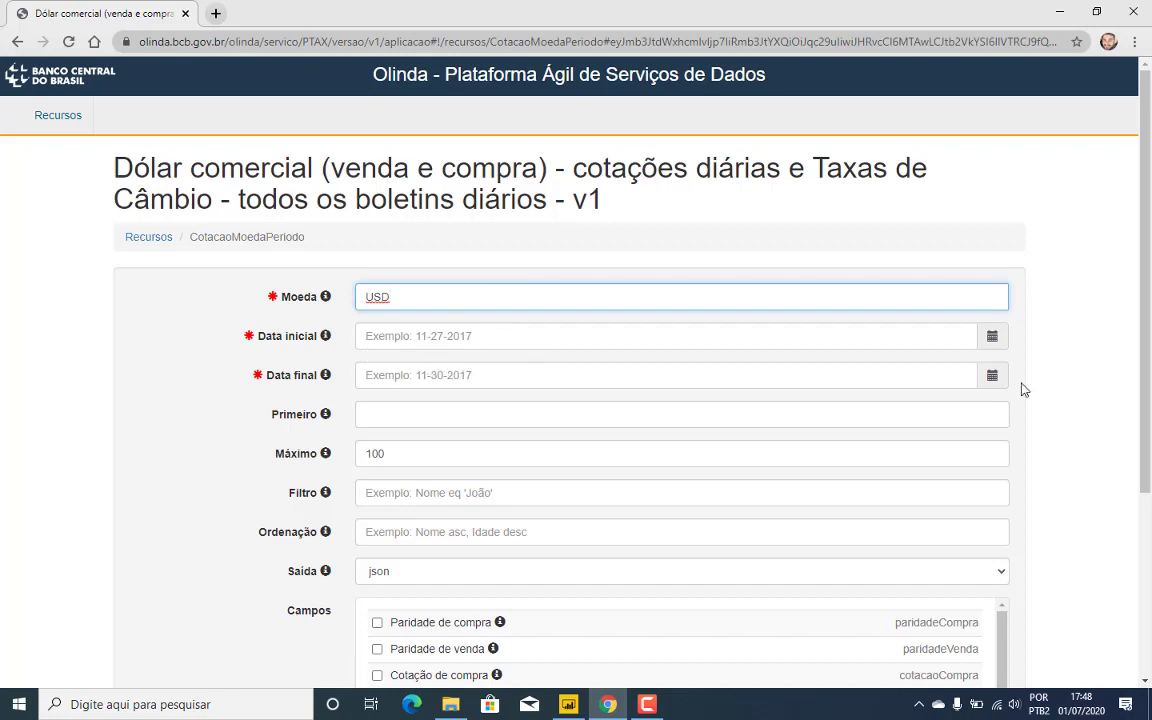
Set the query's start date (Data inicial) to 01-01-2020 using the calendar
{"action": "left_click", "coordinate": [992, 336]}
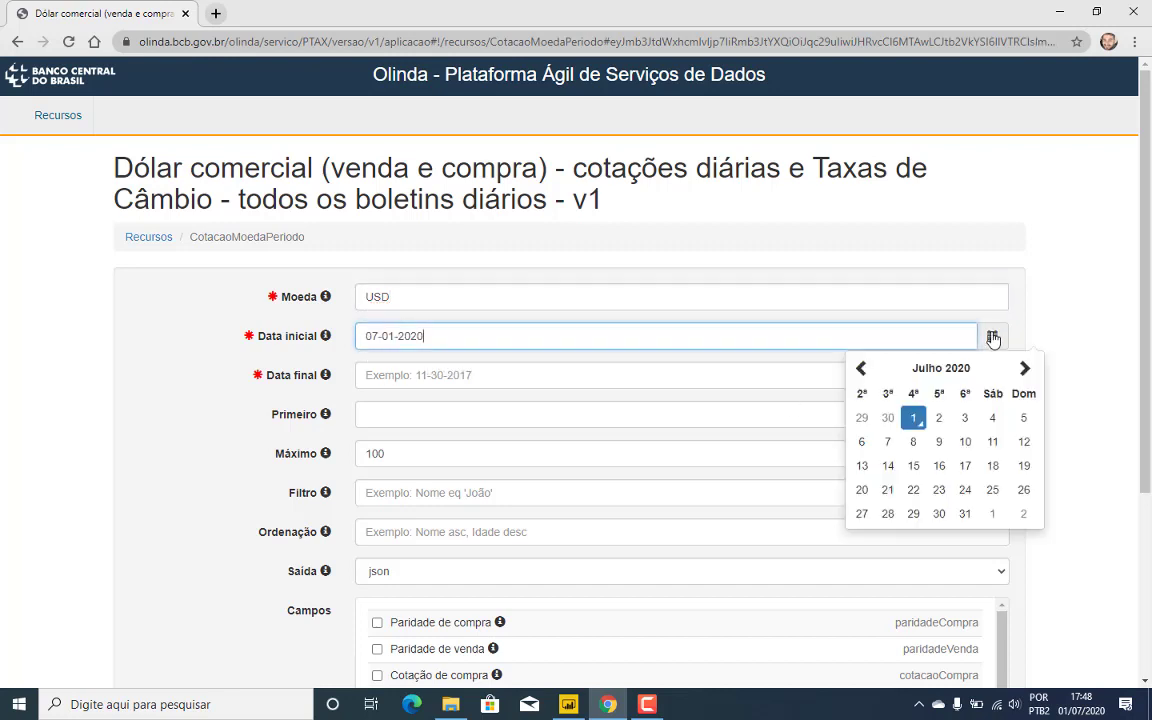
{"action": "left_click", "coordinate": [859, 369]}
{"action": "left_click", "coordinate": [859, 369]}
{"action": "left_click", "coordinate": [859, 369]}
{"action": "left_click", "coordinate": [859, 369]}
{"action": "left_click", "coordinate": [859, 369]}
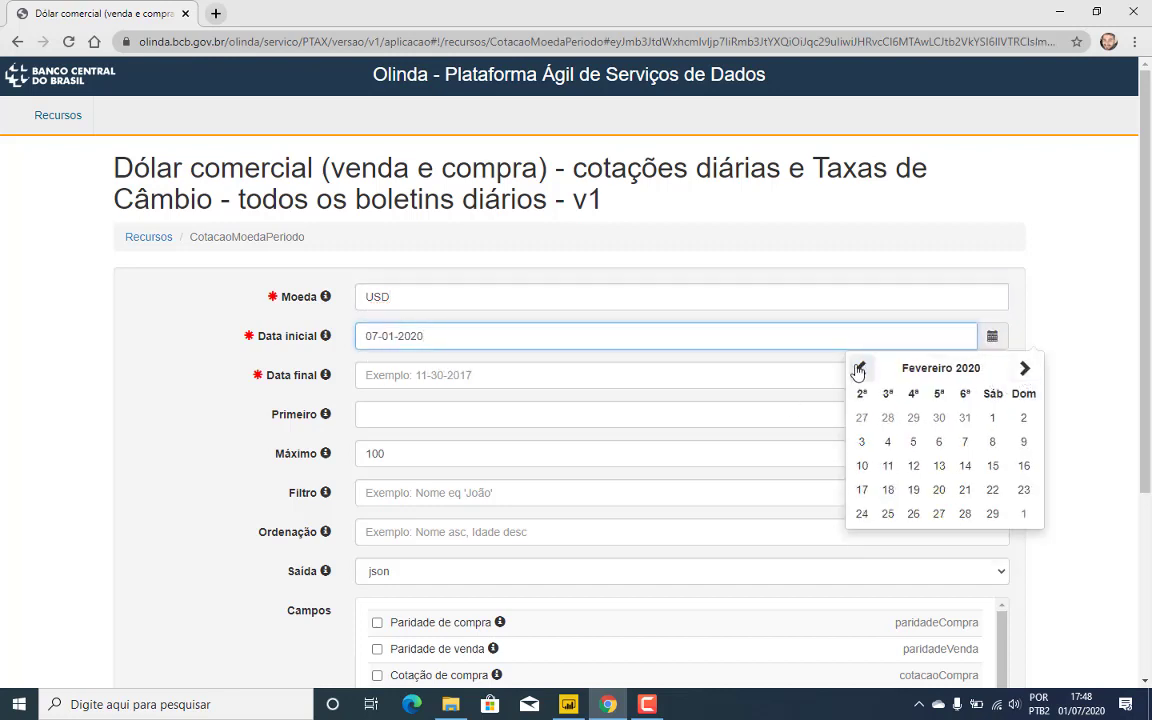
{"action": "left_click", "coordinate": [859, 369]}
{"action": "left_click", "coordinate": [913, 418]}
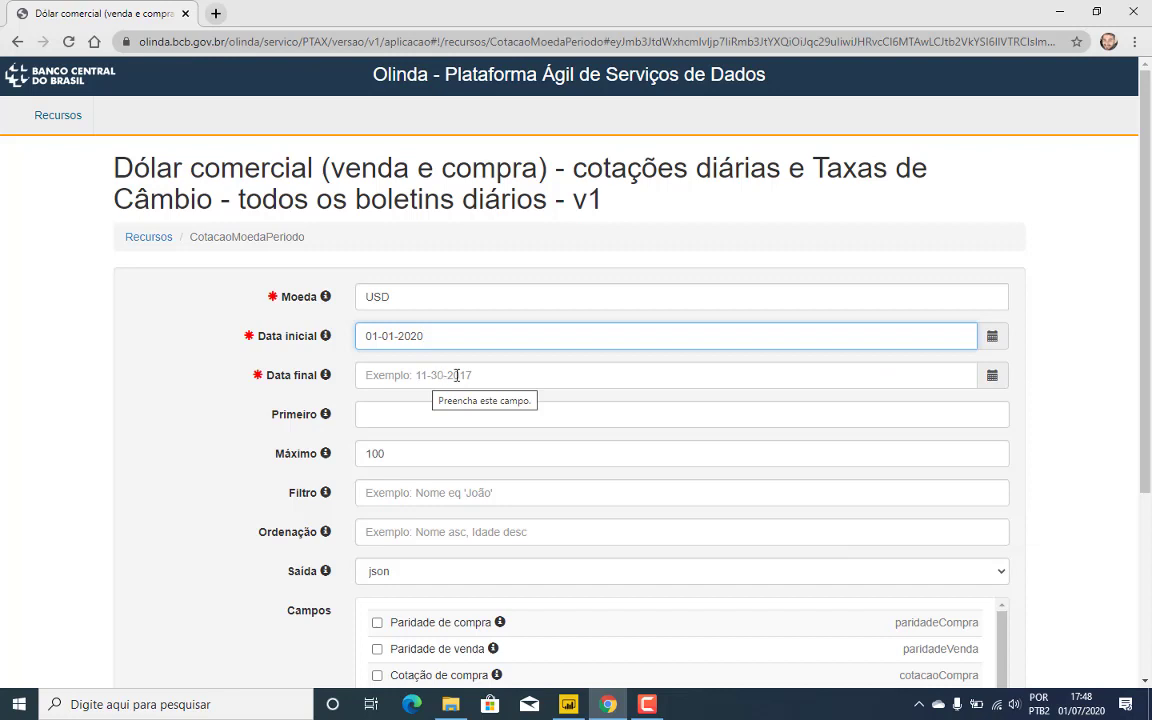
Set the query's end date (Data final) to 12-31-2020 using the calendar
{"action": "left_click", "coordinate": [991, 375]}
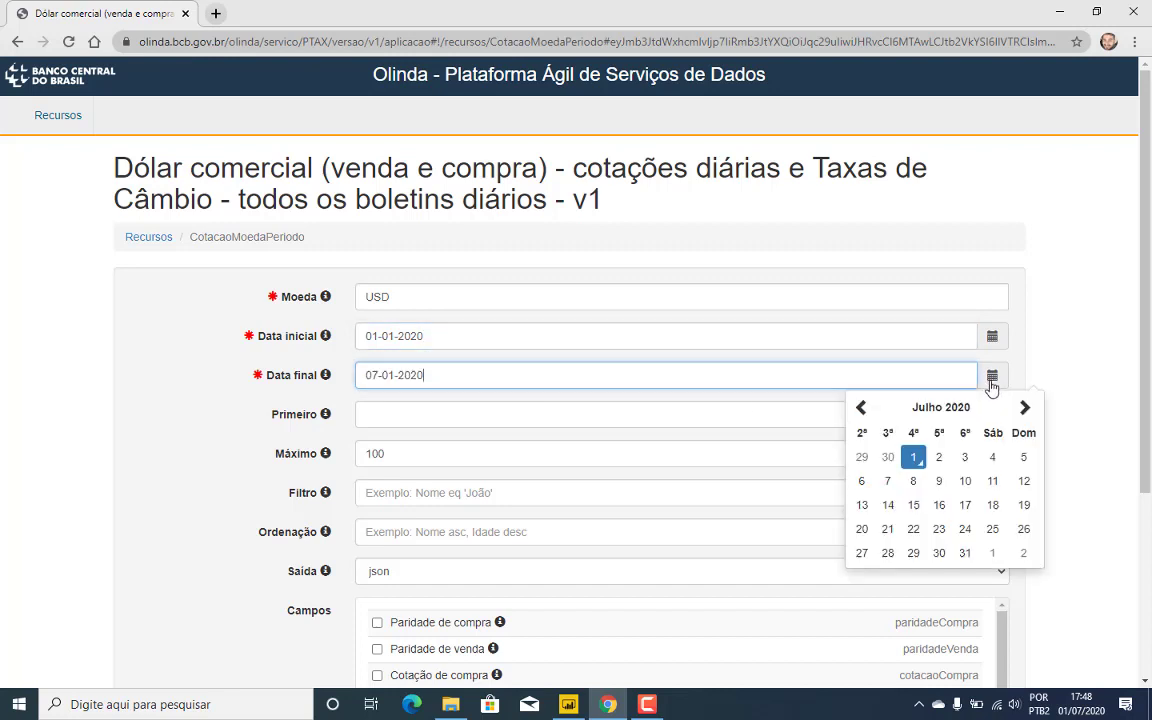
{"action": "left_click", "coordinate": [1025, 409]}
{"action": "left_click", "coordinate": [1025, 409]}
{"action": "left_click", "coordinate": [1025, 409]}
{"action": "left_click", "coordinate": [1025, 409]}
{"action": "left_click", "coordinate": [1025, 409]}
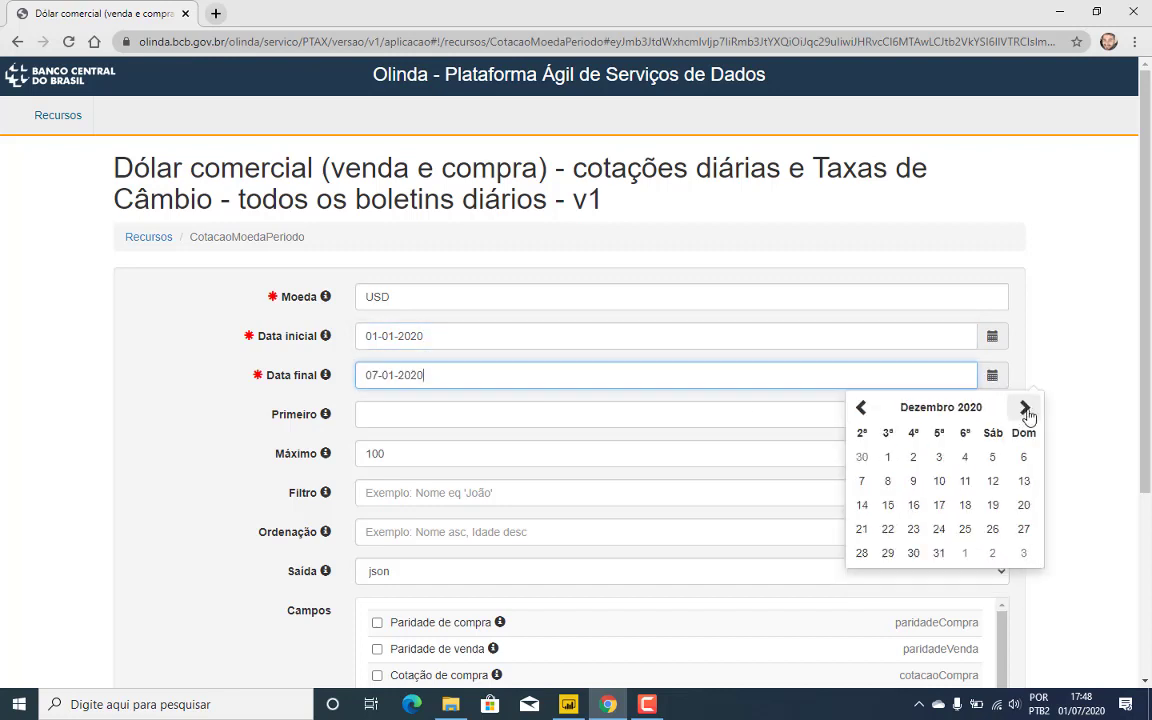
{"action": "left_click", "coordinate": [939, 553]}
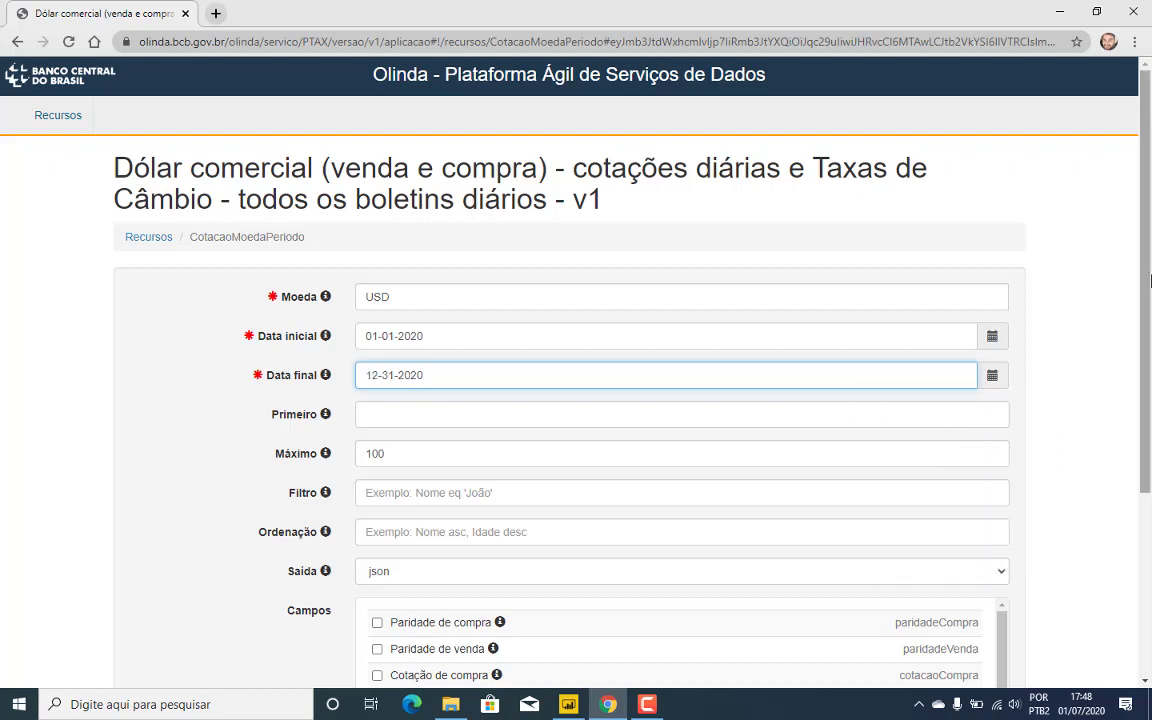
Set the maximum number of returned records (Máximo) to 1000
{"action": "left_click_drag", "start_coordinate": [1150, 281], "coordinate": [1150, 362]}
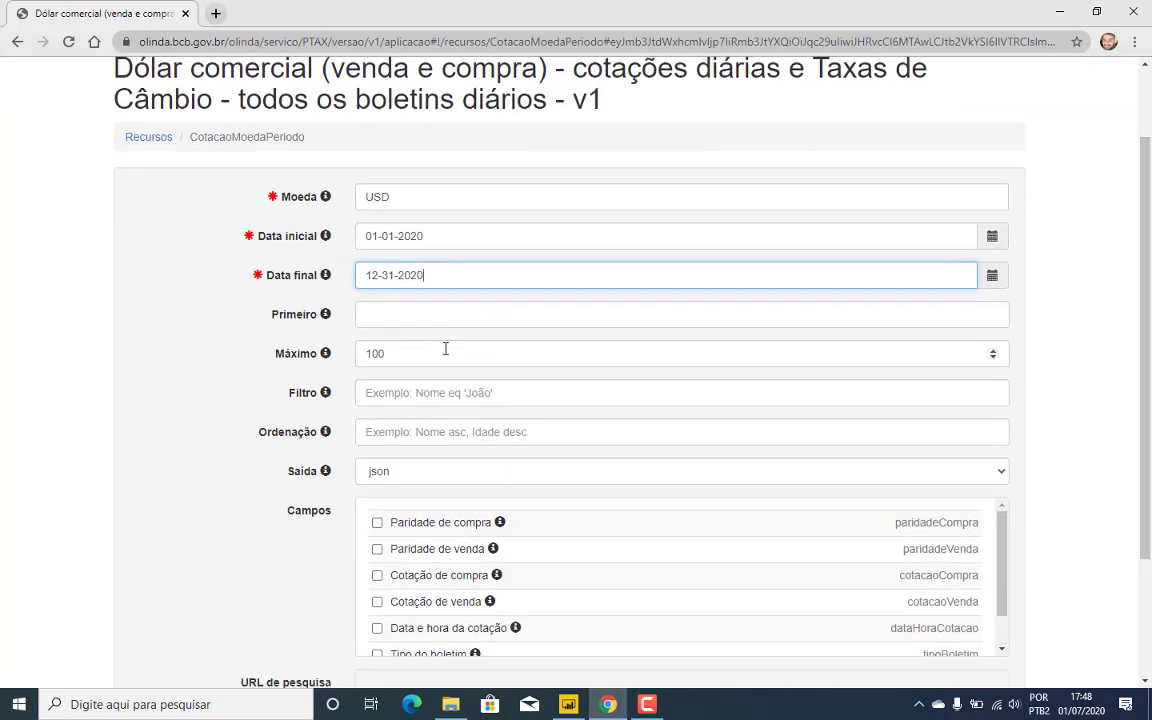
{"action": "double_click", "coordinate": [369, 356]}
{"action": "type", "text": "100"}
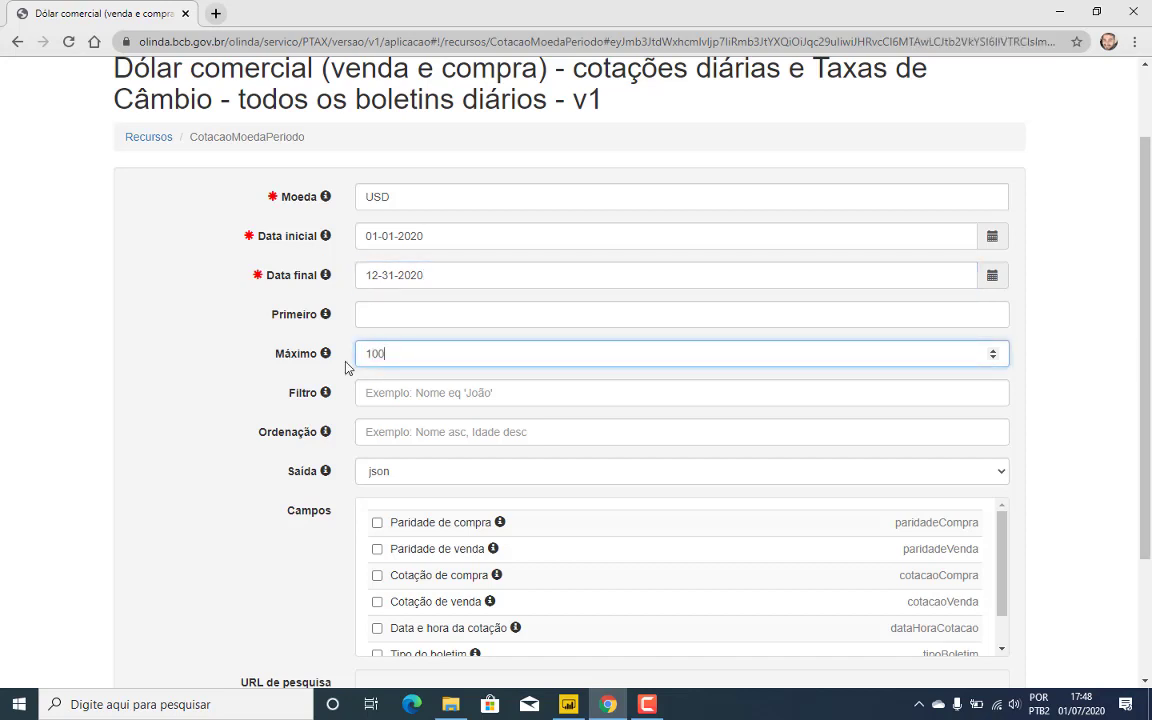
{"action": "type", "text": "0"}
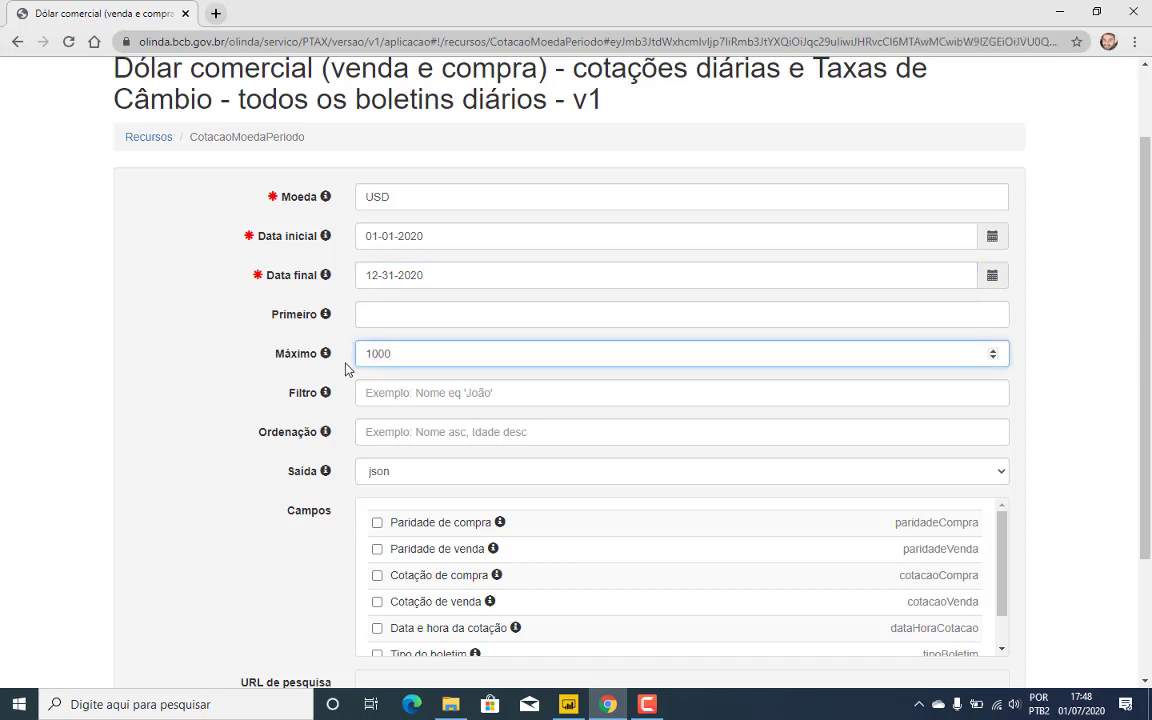
{"action": "left_click", "coordinate": [1106, 365]}
Check the optional filter and sorting fields and choose json as the output format
{"action": "left_click_drag", "start_coordinate": [1149, 323], "coordinate": [1149, 347]}
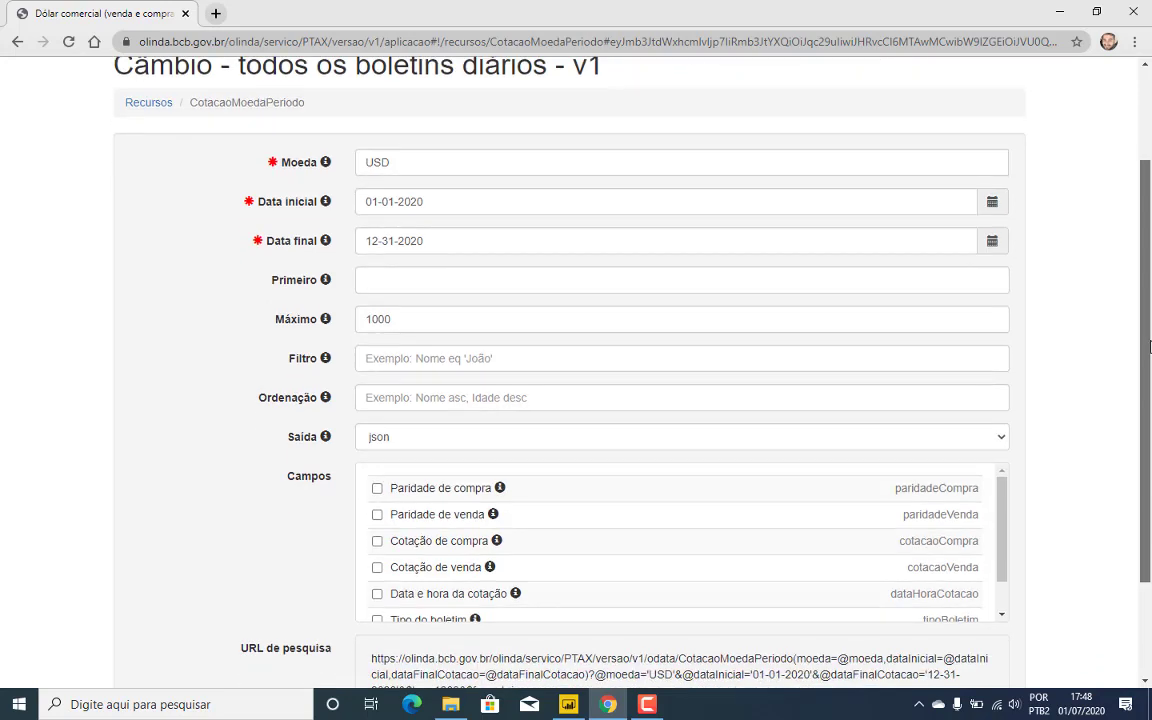
{"action": "left_click_drag", "start_coordinate": [1149, 347], "coordinate": [1149, 381]}
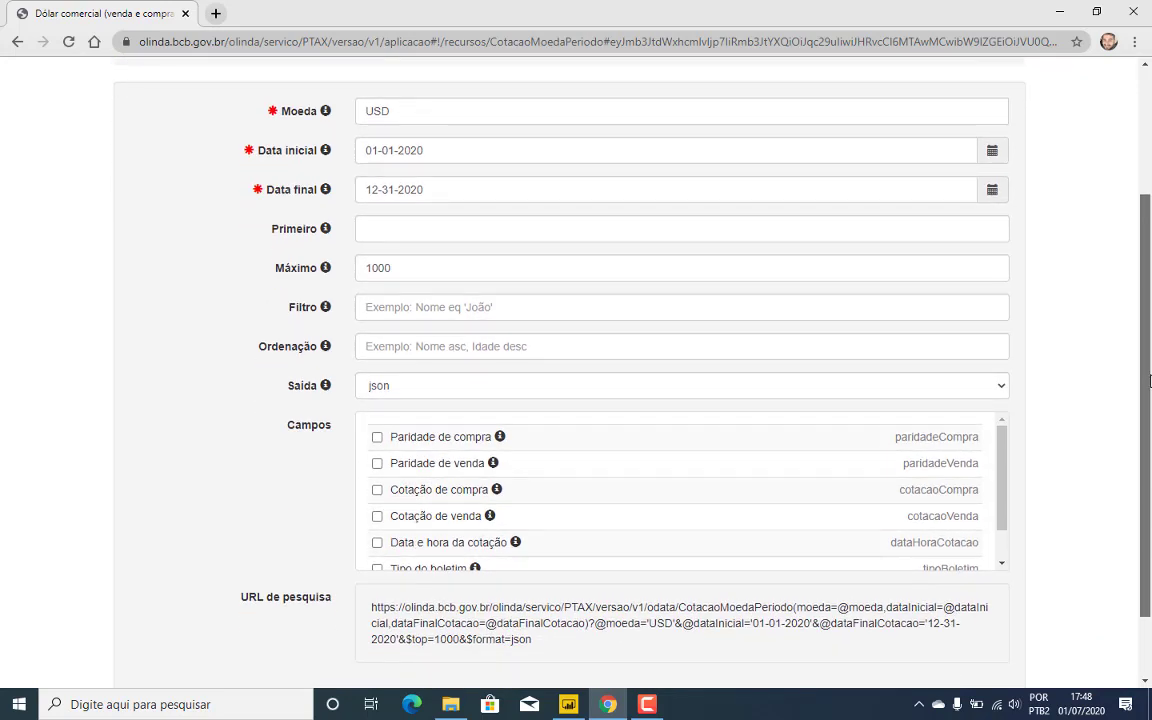
{"action": "scroll", "coordinate": [850, 295], "scroll_direction": "down", "scroll_amount": 1}
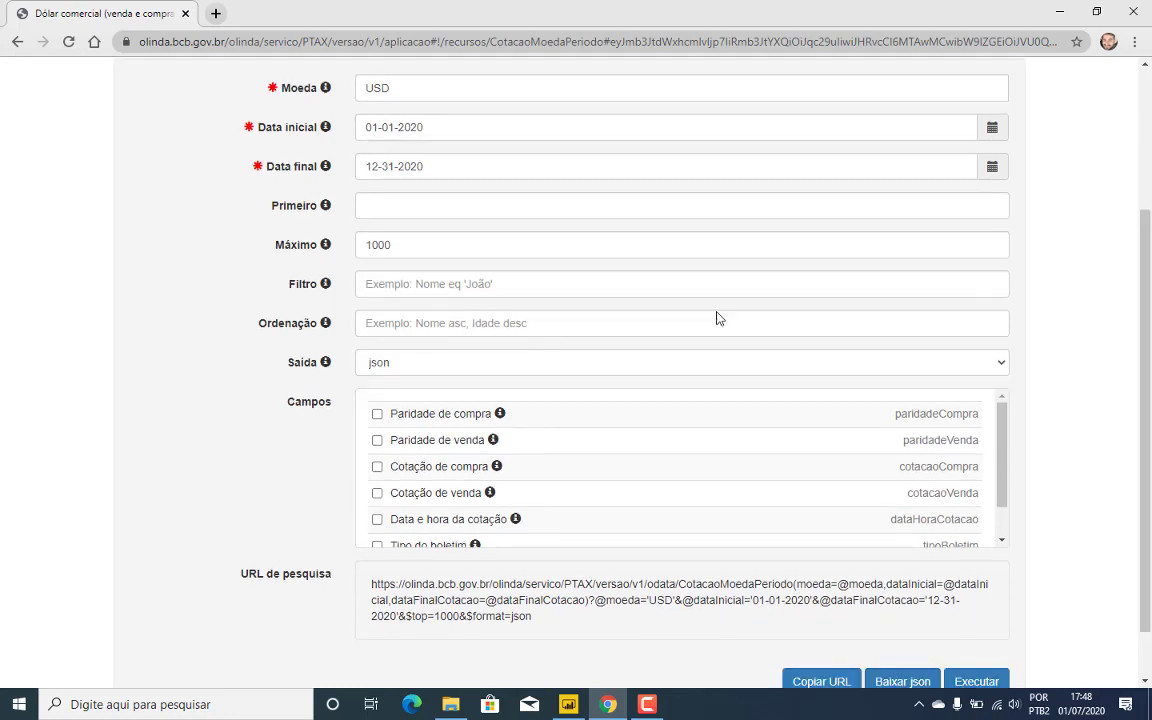
{"action": "left_click", "coordinate": [449, 283]}
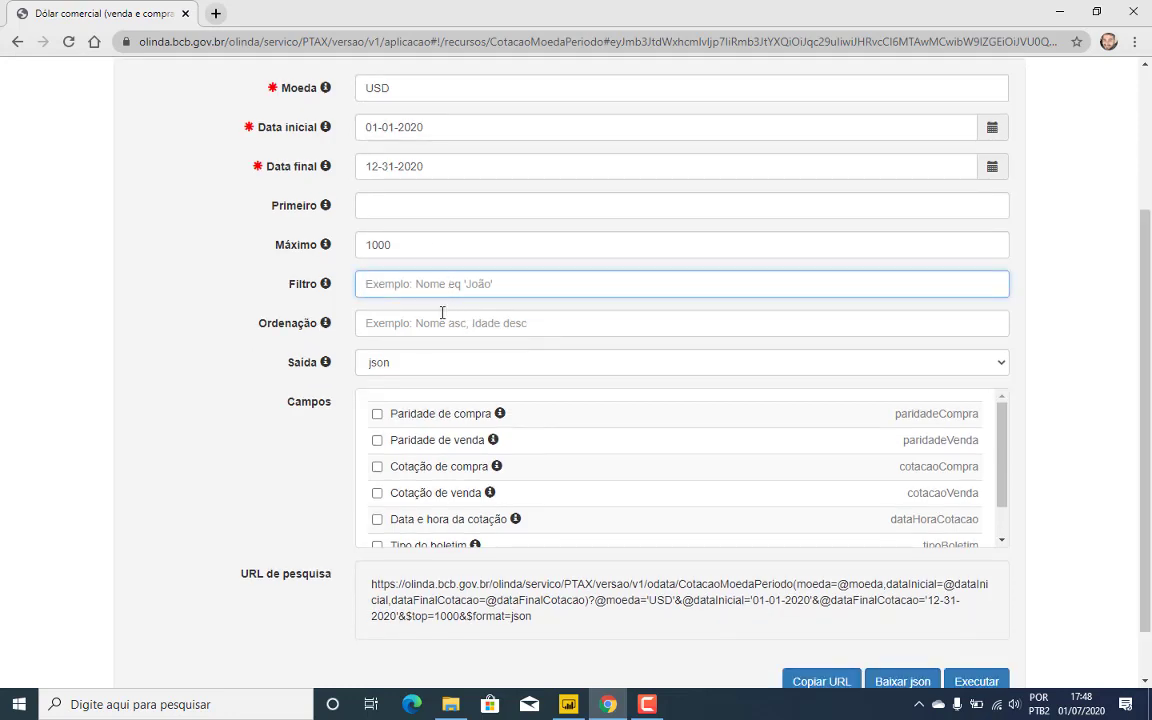
{"action": "left_click", "coordinate": [568, 333]}
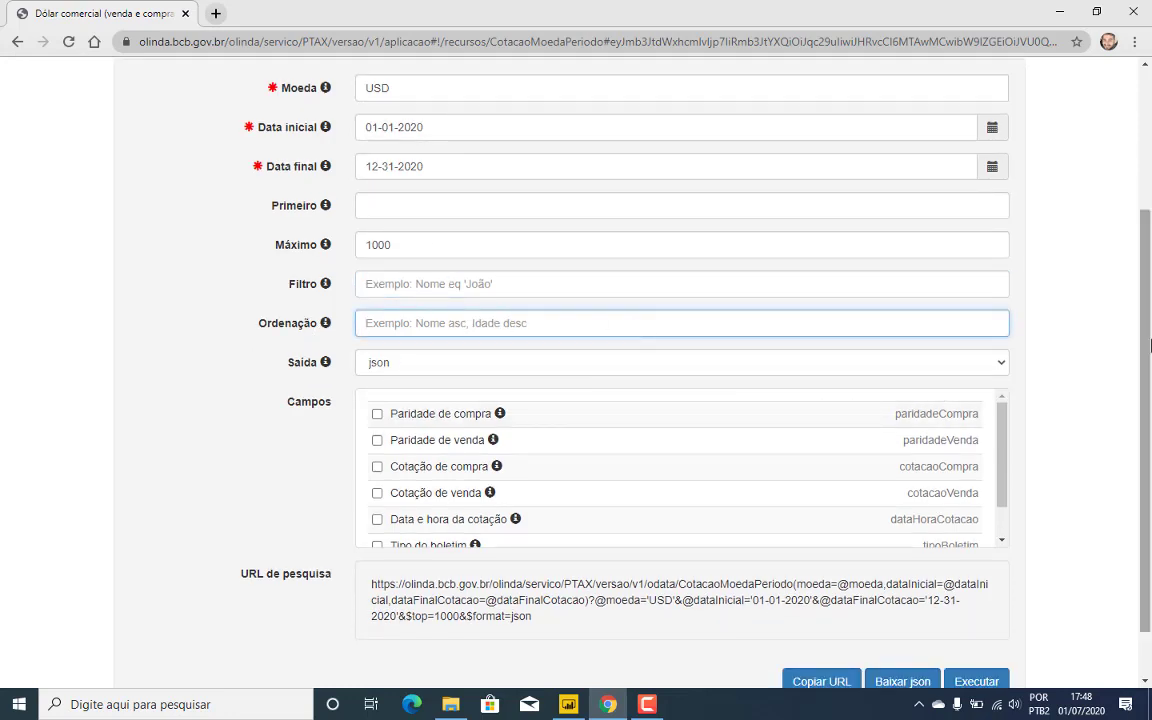
{"action": "scroll", "coordinate": [990, 375], "scroll_direction": "down", "scroll_amount": 1}
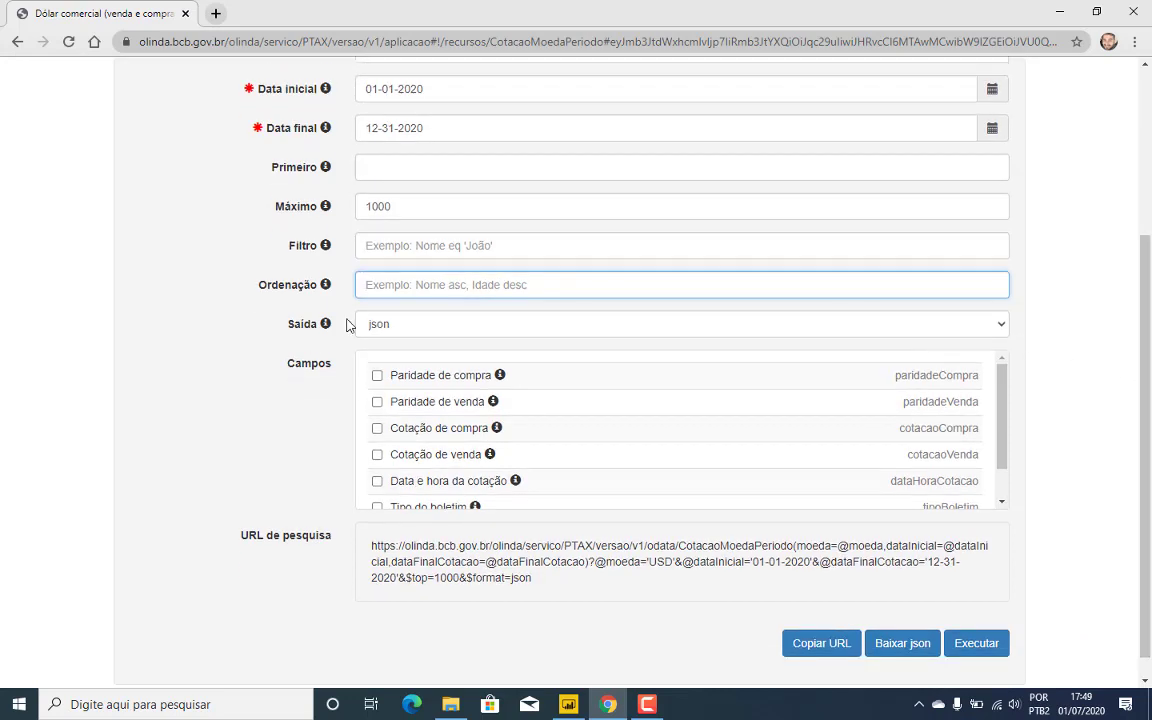
{"action": "left_click", "coordinate": [991, 333]}
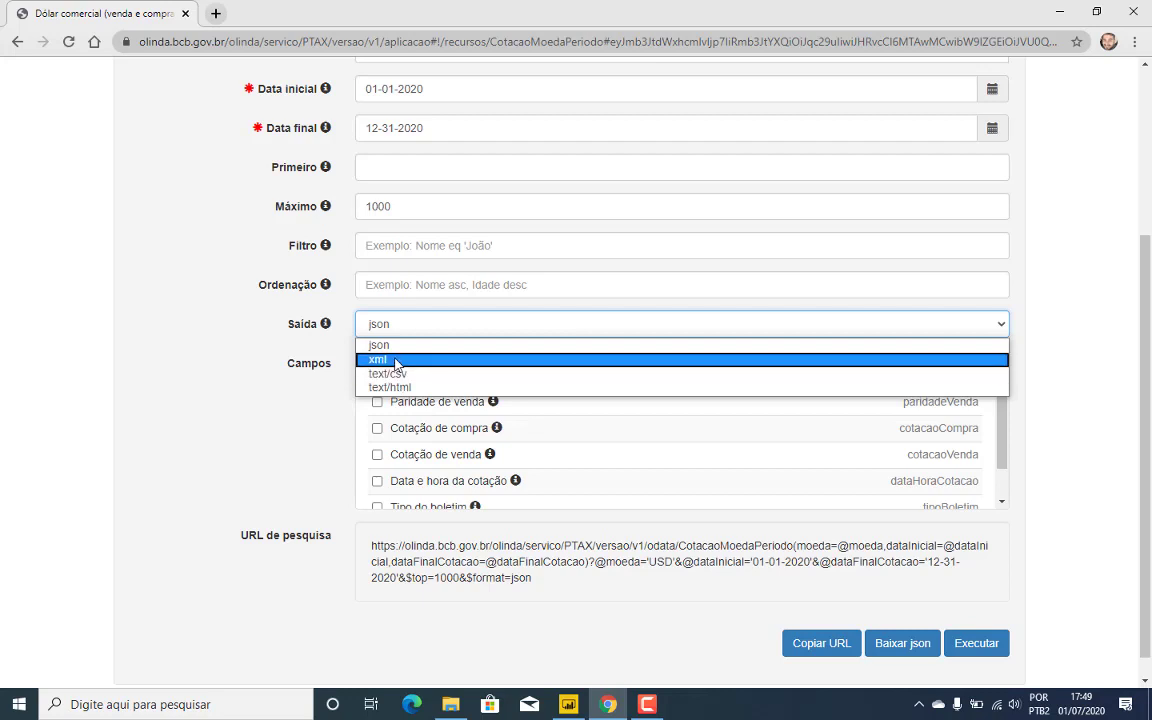
{"action": "left_click", "coordinate": [965, 354]}
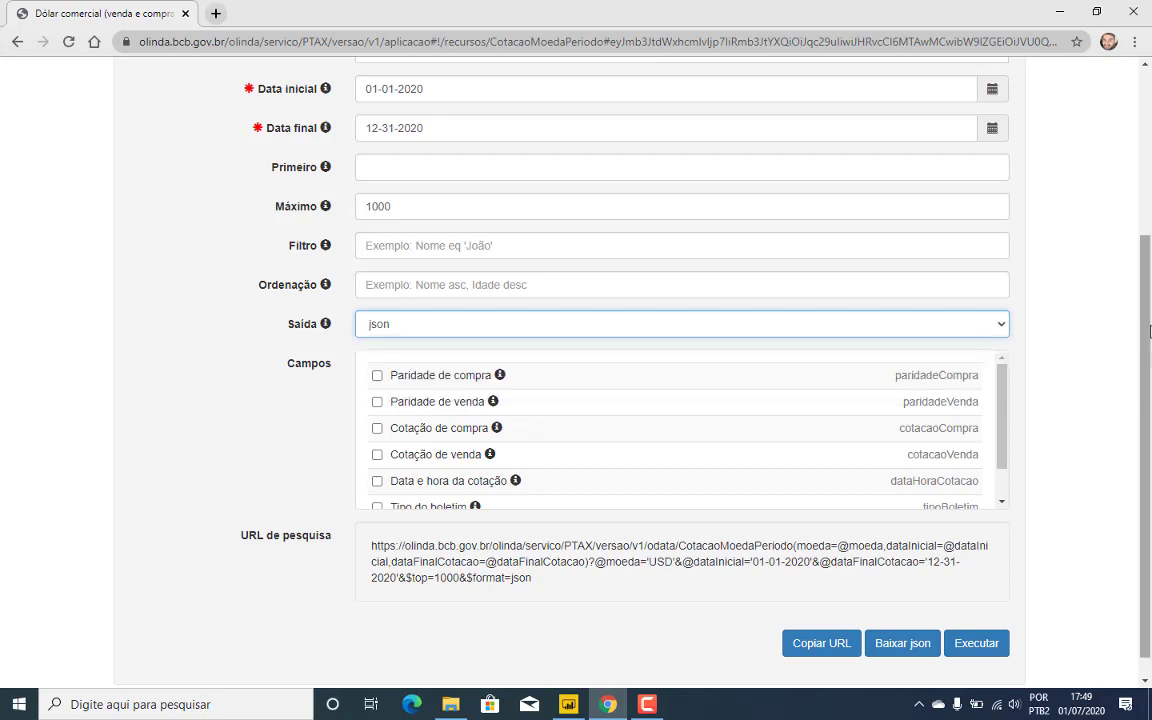
Include the fields Cotação de compra, Cotação de venda and Data e hora da cotação in the query output
{"action": "scroll", "coordinate": [741, 367], "scroll_direction": "down", "scroll_amount": 1}
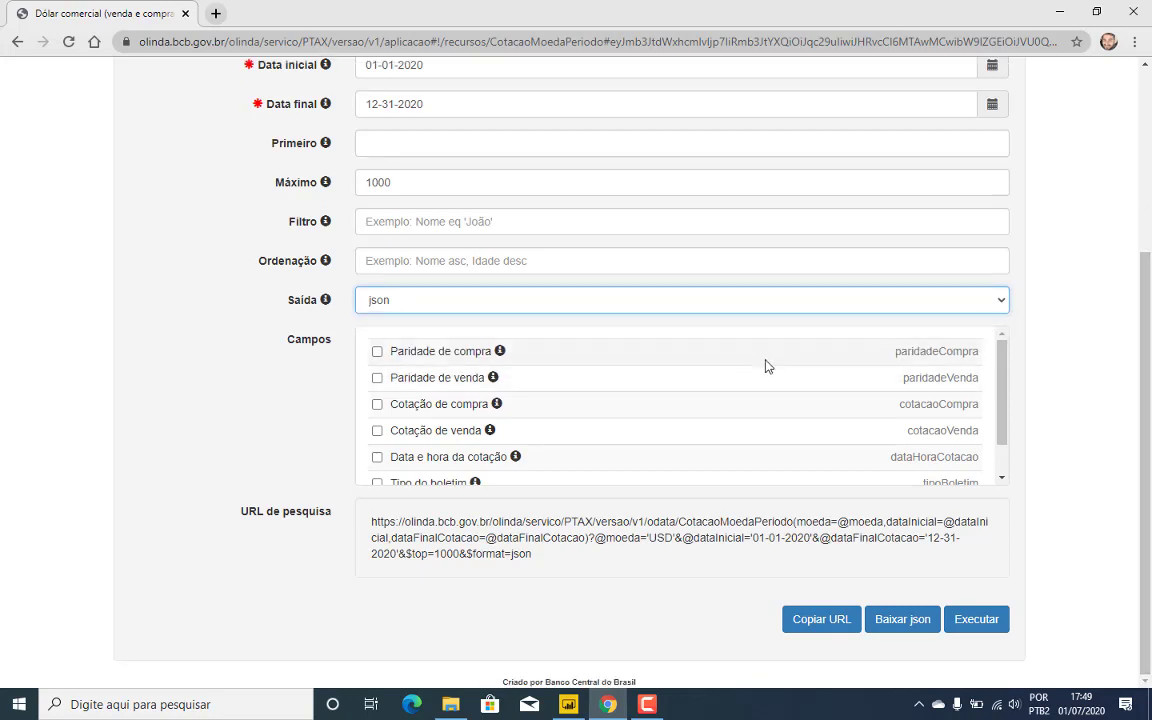
{"action": "mouse_move", "coordinate": [1003, 391]}
{"action": "left_mouse_down"}
{"action": "mouse_move", "coordinate": [1007, 420]}
{"action": "mouse_move", "coordinate": [1008, 379]}
{"action": "mouse_move", "coordinate": [1008, 411]}
{"action": "mouse_move", "coordinate": [1004, 396]}
{"action": "left_mouse_up"}
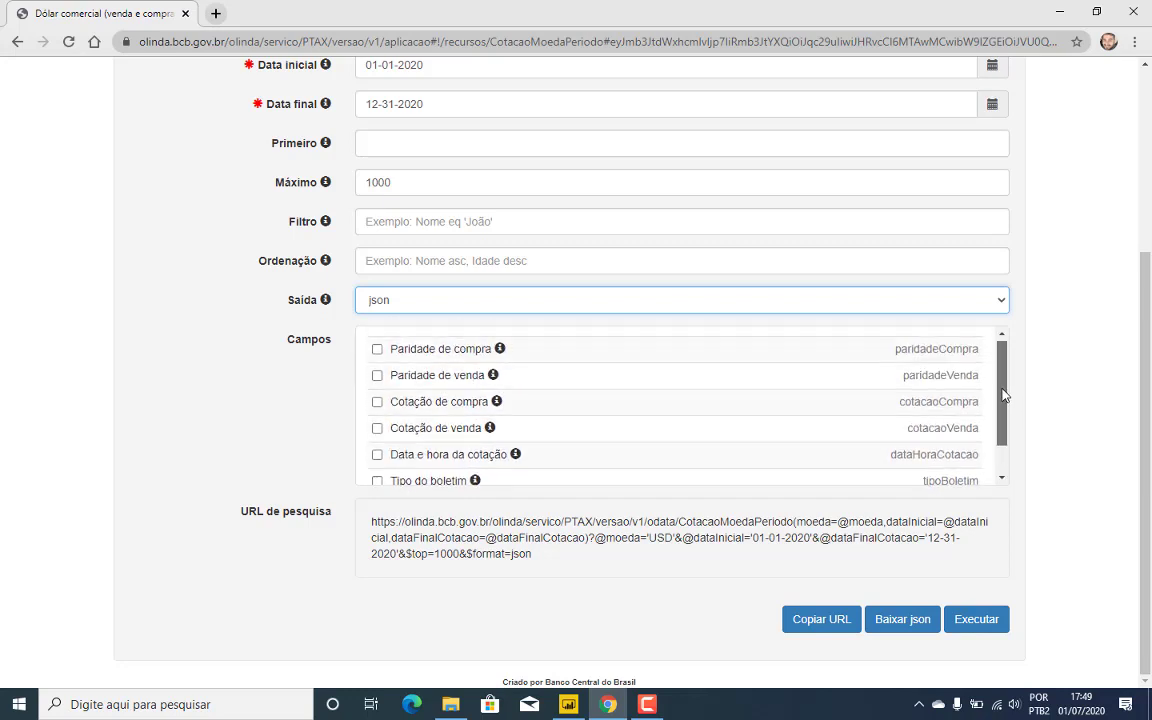
{"action": "left_click", "coordinate": [377, 403]}
{"action": "left_click", "coordinate": [377, 428]}
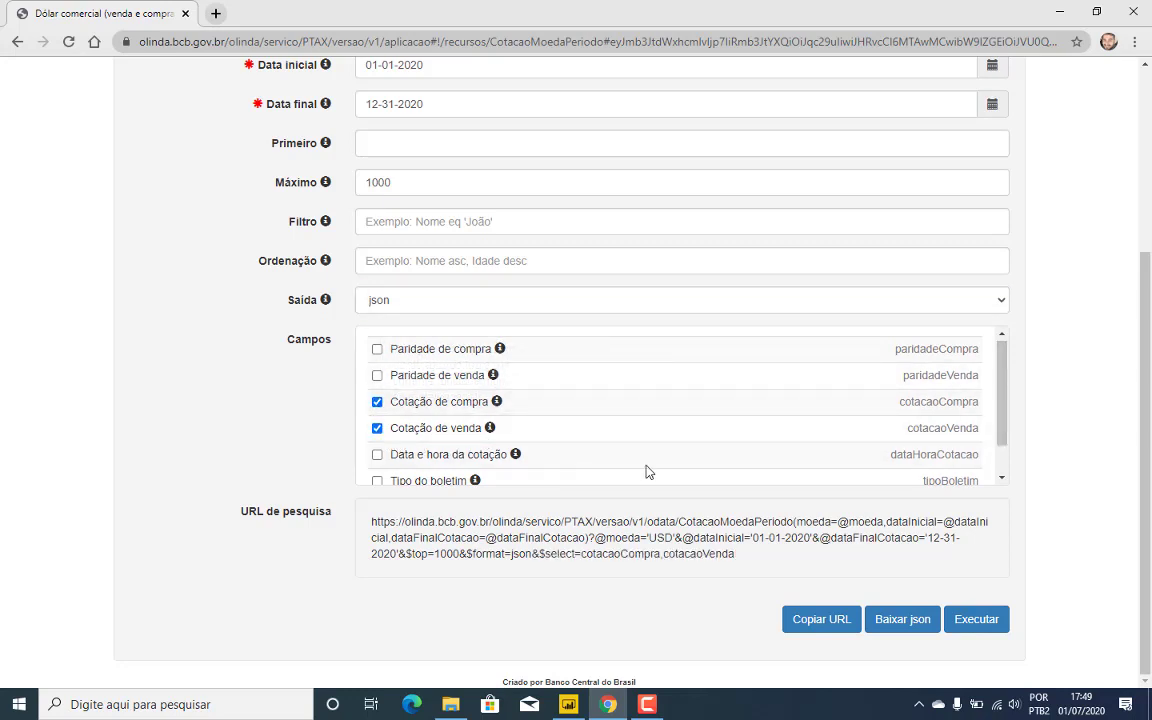
{"action": "left_click", "coordinate": [377, 455]}
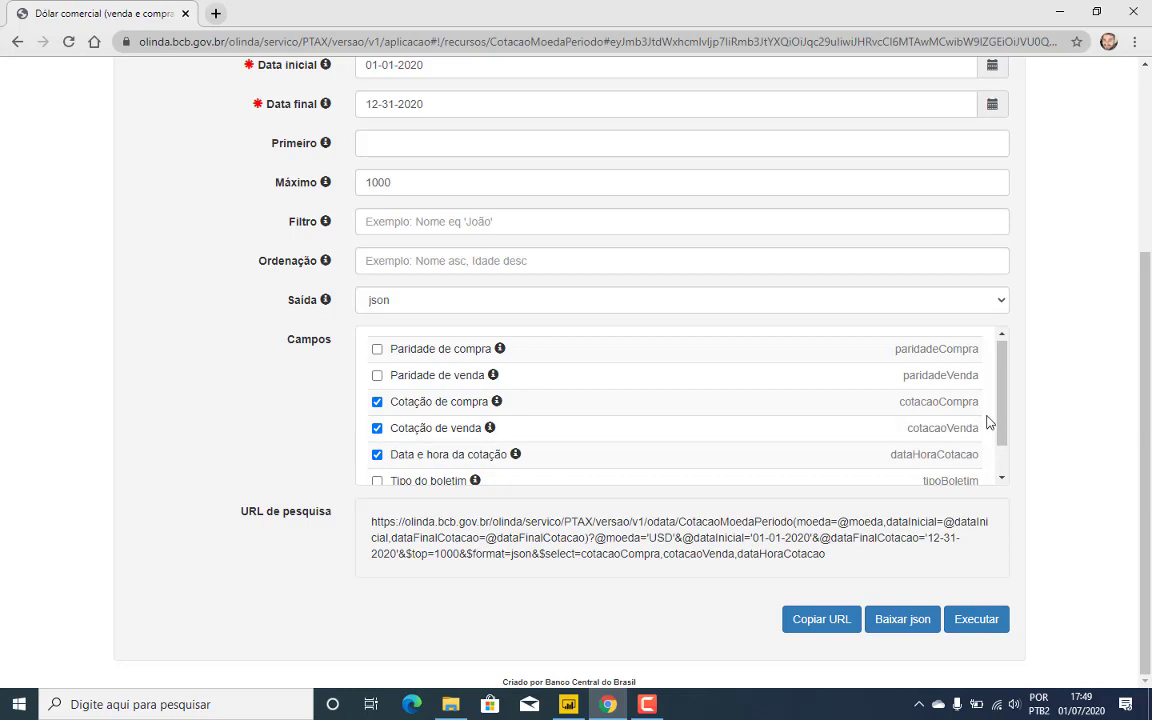
{"action": "scroll", "coordinate": [998, 404], "scroll_direction": "down", "scroll_amount": 1}
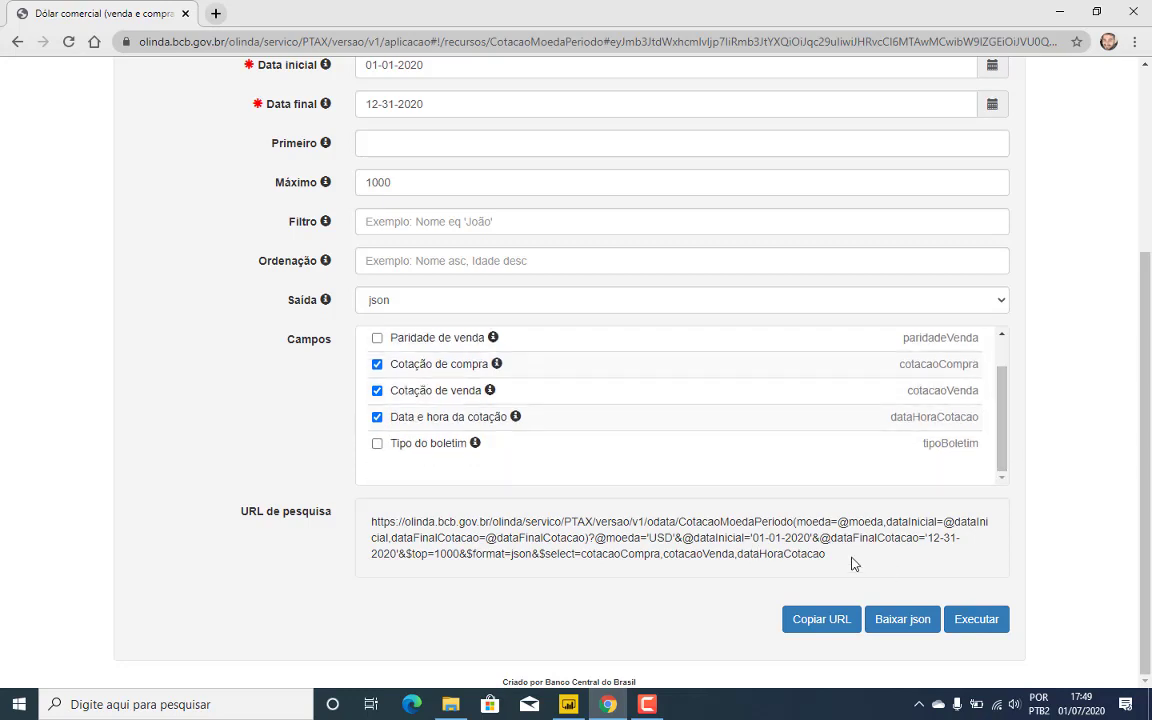
{"action": "left_click_drag", "start_coordinate": [853, 564], "coordinate": [368, 521]}
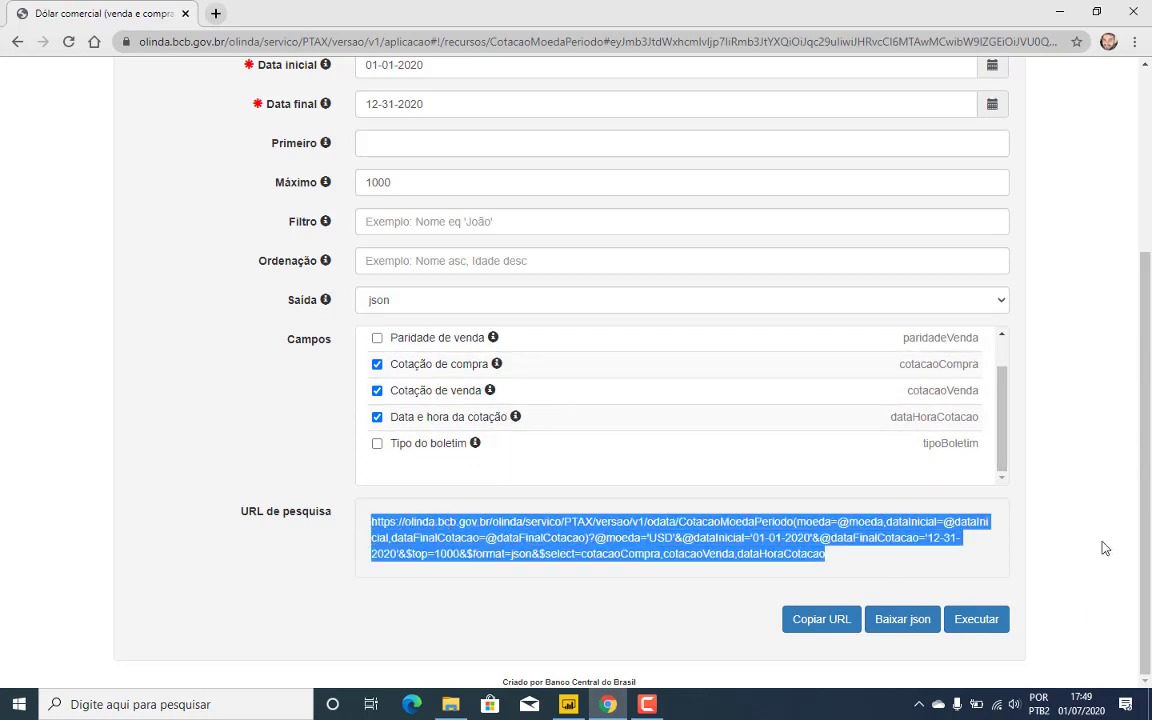
{"action": "right_click", "coordinate": [763, 546]}
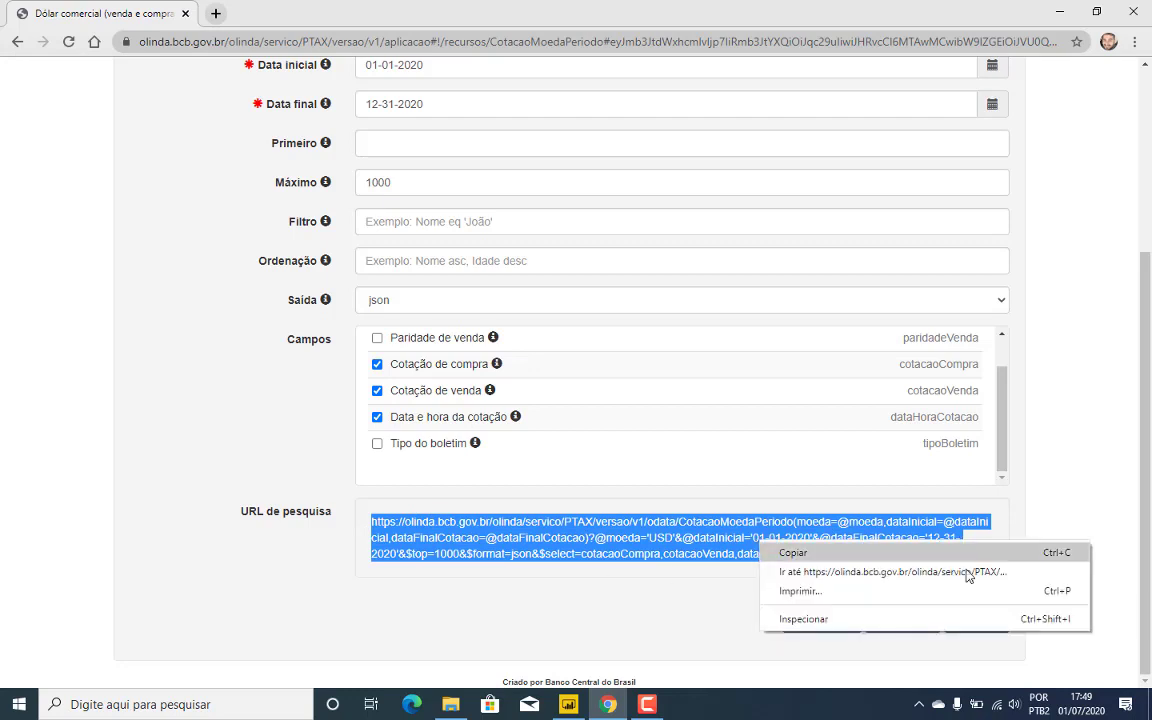
{"action": "left_click", "coordinate": [666, 578]}
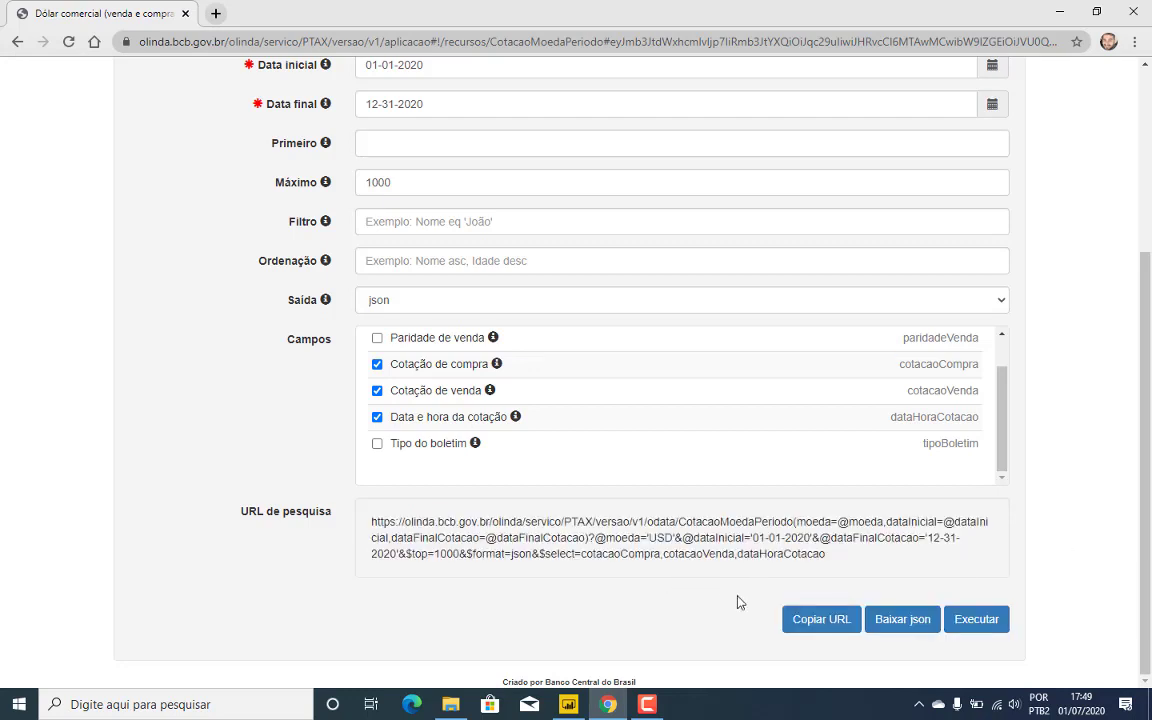
Copy the generated PTAX query URL and switch to Power BI Desktop
{"action": "left_click", "coordinate": [823, 627]}
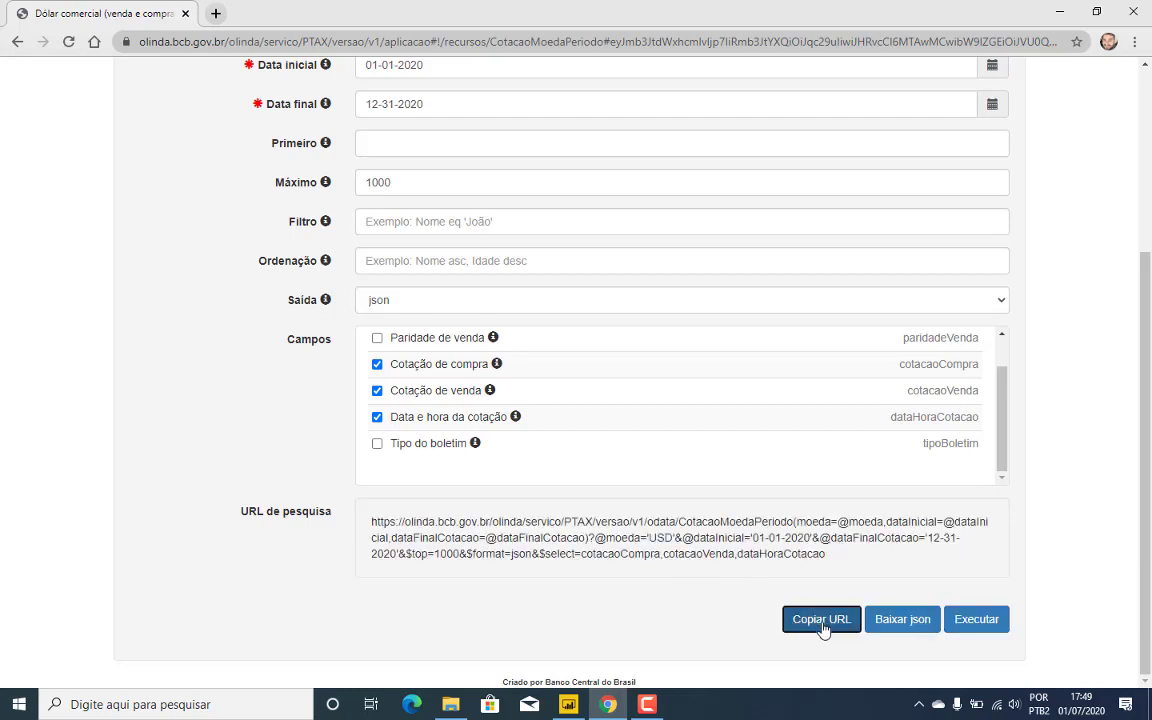
{"action": "left_click", "coordinate": [568, 704]}
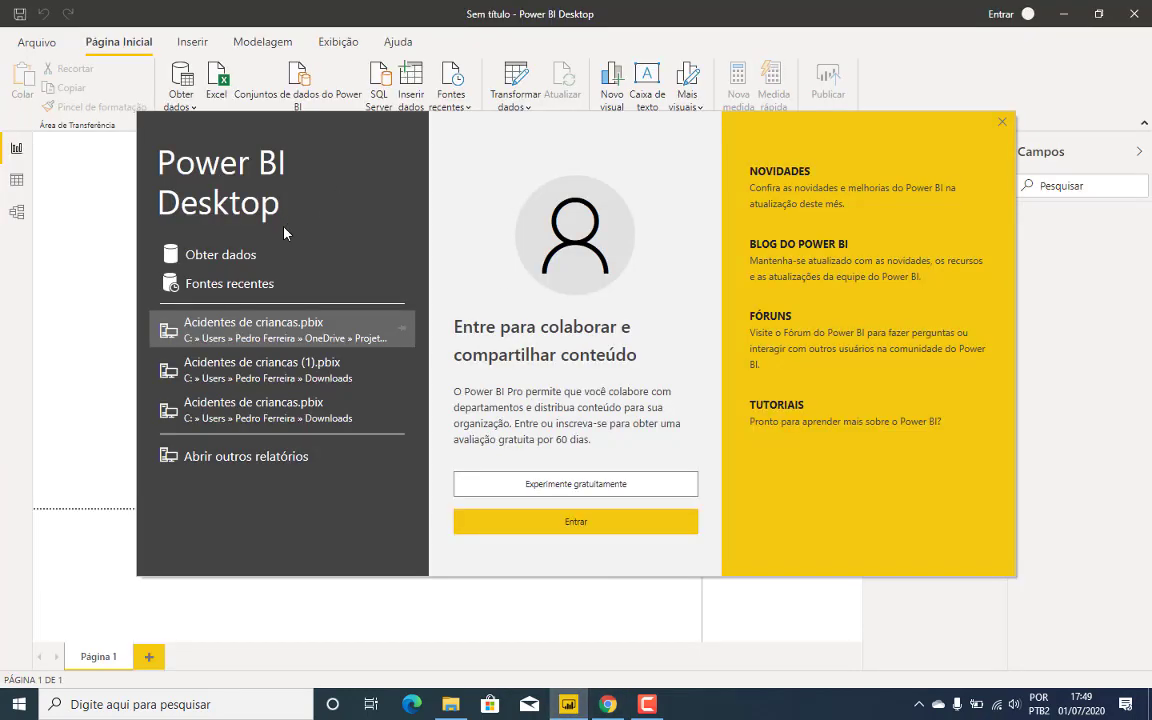
Get data through the Web connector, using the copied PTAX query URL as the source
{"action": "left_click", "coordinate": [221, 255]}
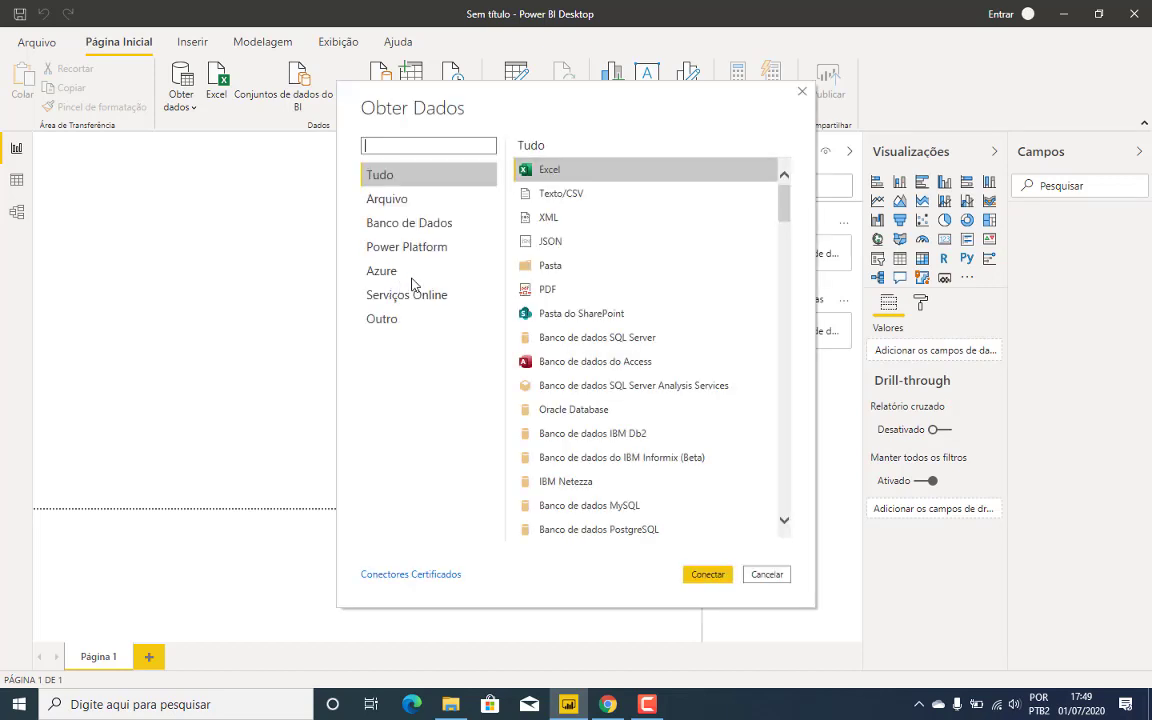
{"action": "type", "text": "web"}
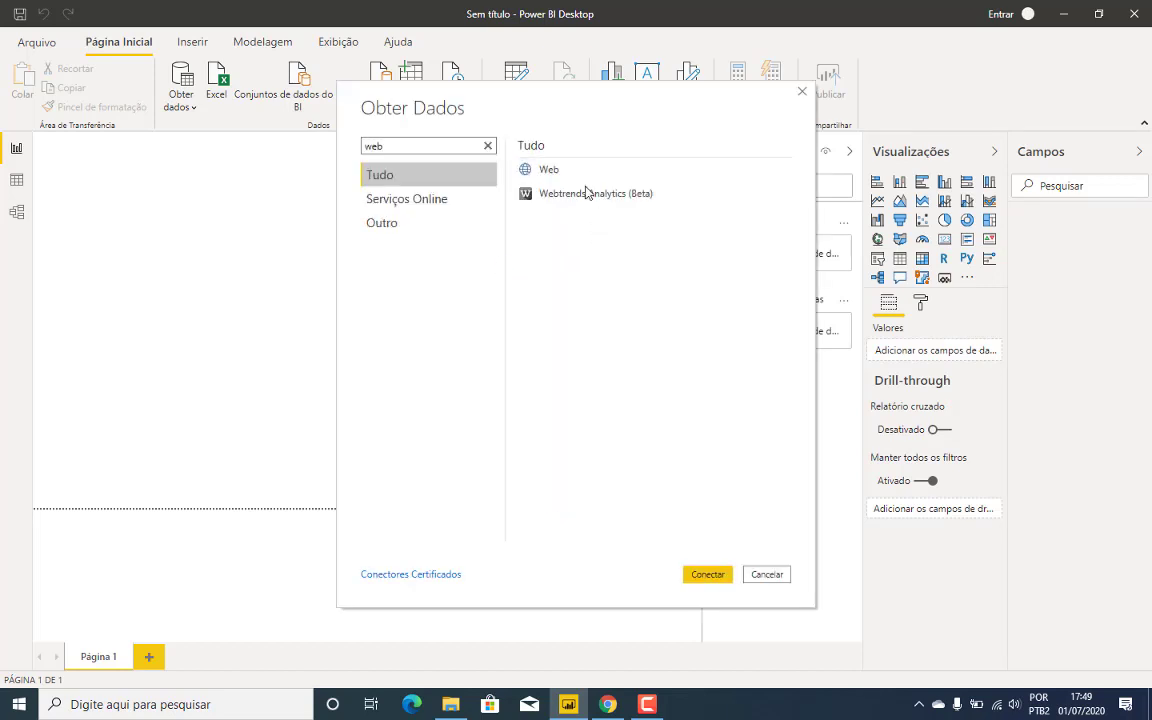
{"action": "left_click", "coordinate": [556, 173]}
{"action": "left_click", "coordinate": [706, 575]}
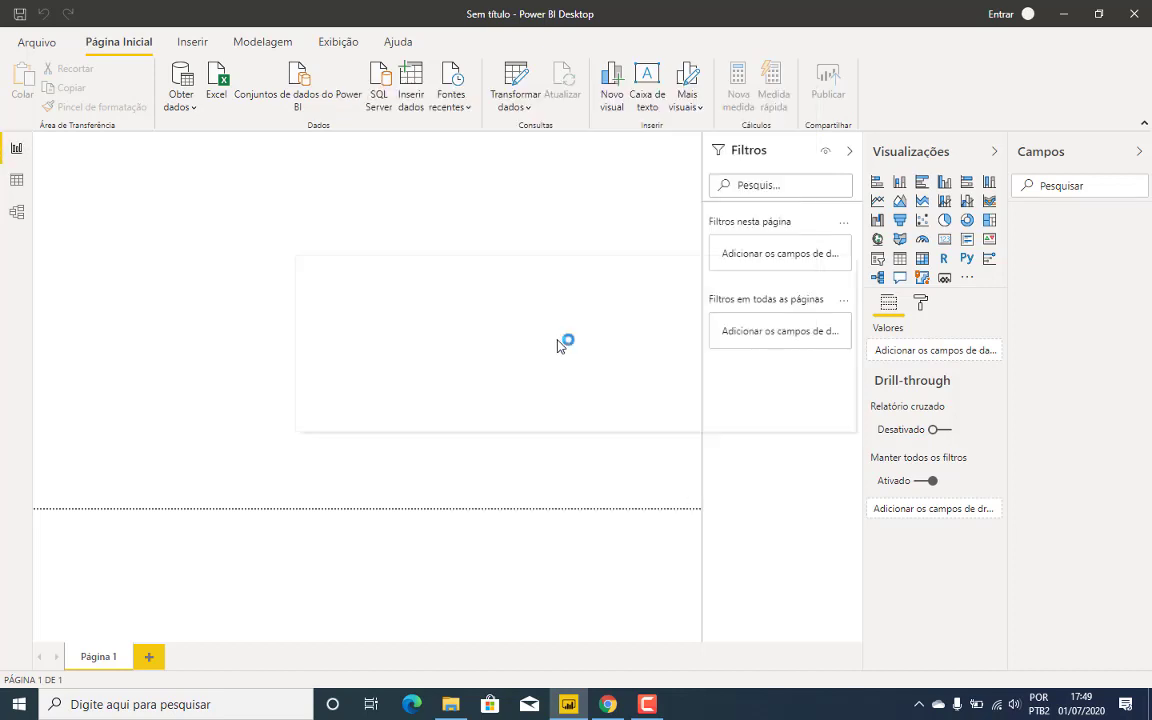
{"action": "key", "text": "ctrl+v"}
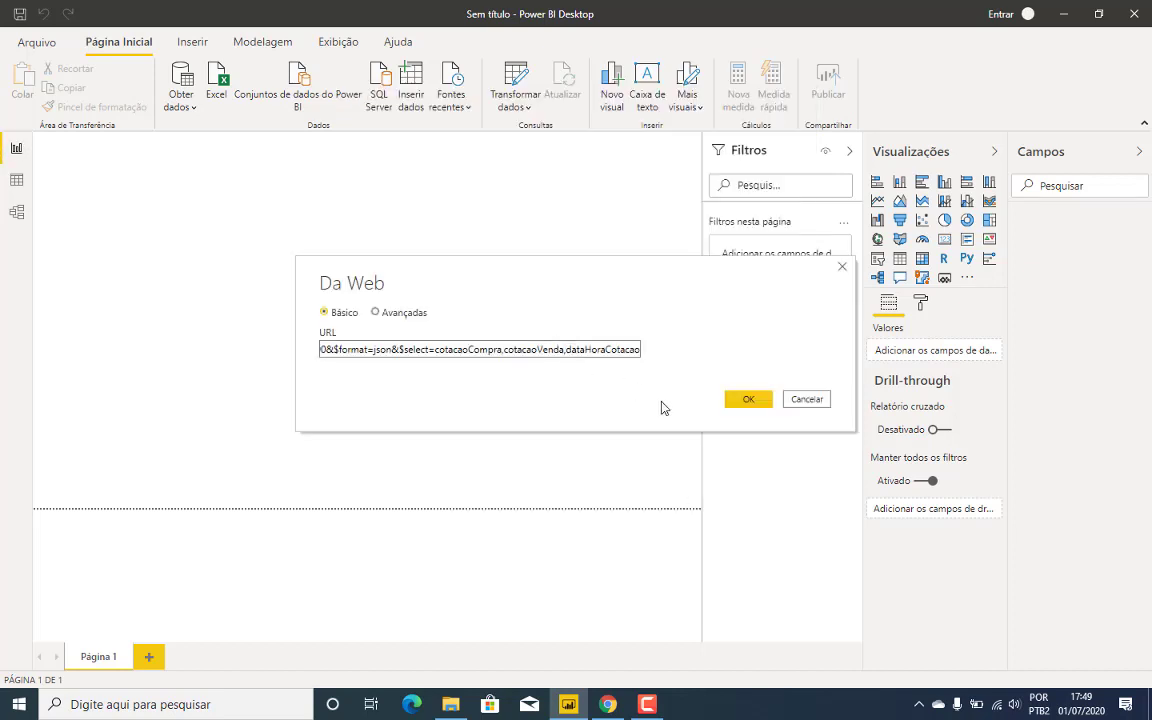
{"action": "left_click", "coordinate": [750, 400]}
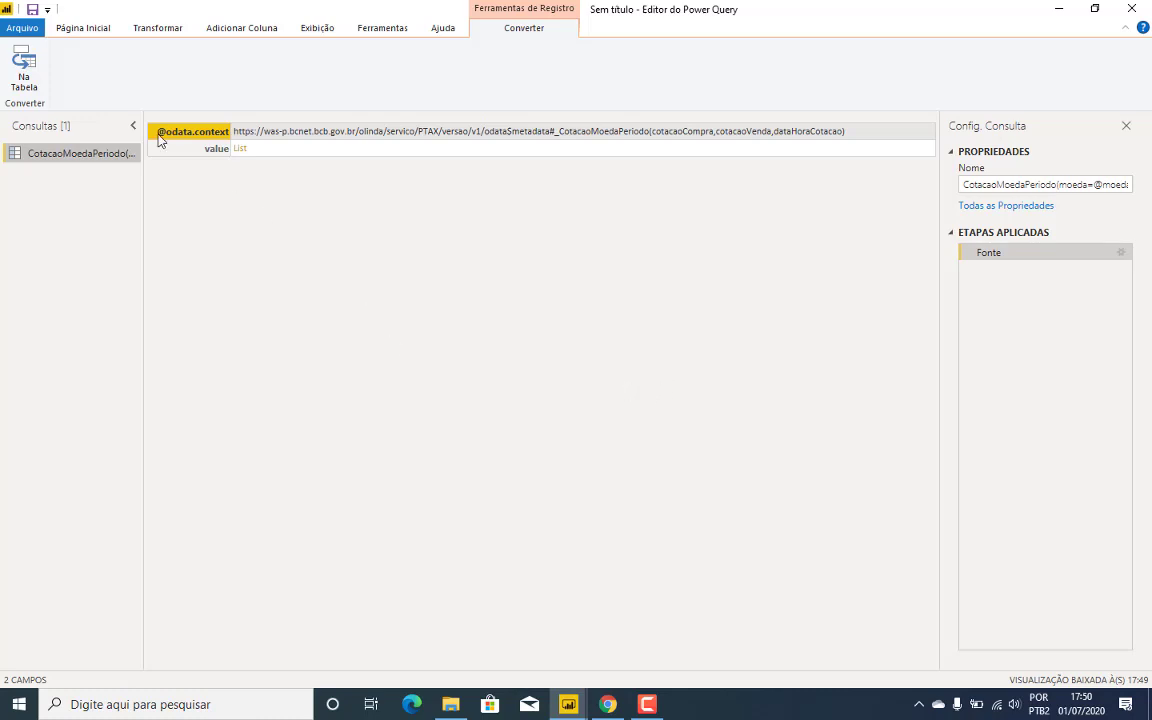
Convert the loaded record to a table, open the List in its value row and preview the first record
{"action": "left_click", "coordinate": [14, 88]}
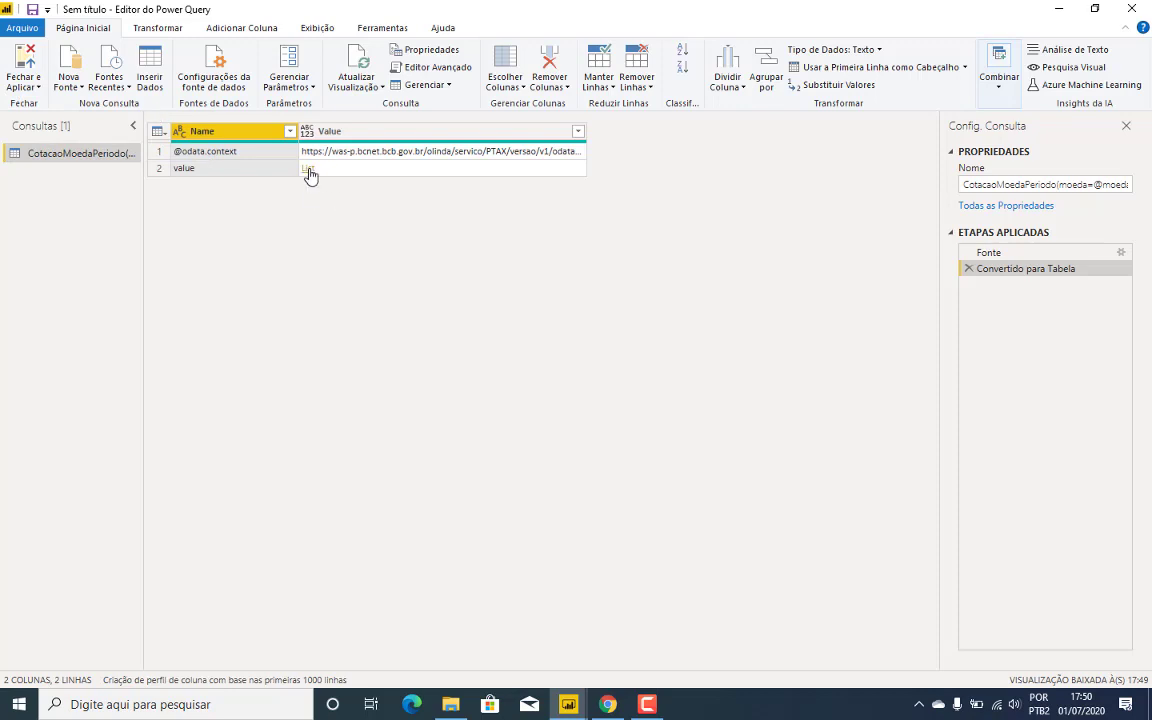
{"action": "left_click", "coordinate": [309, 172]}
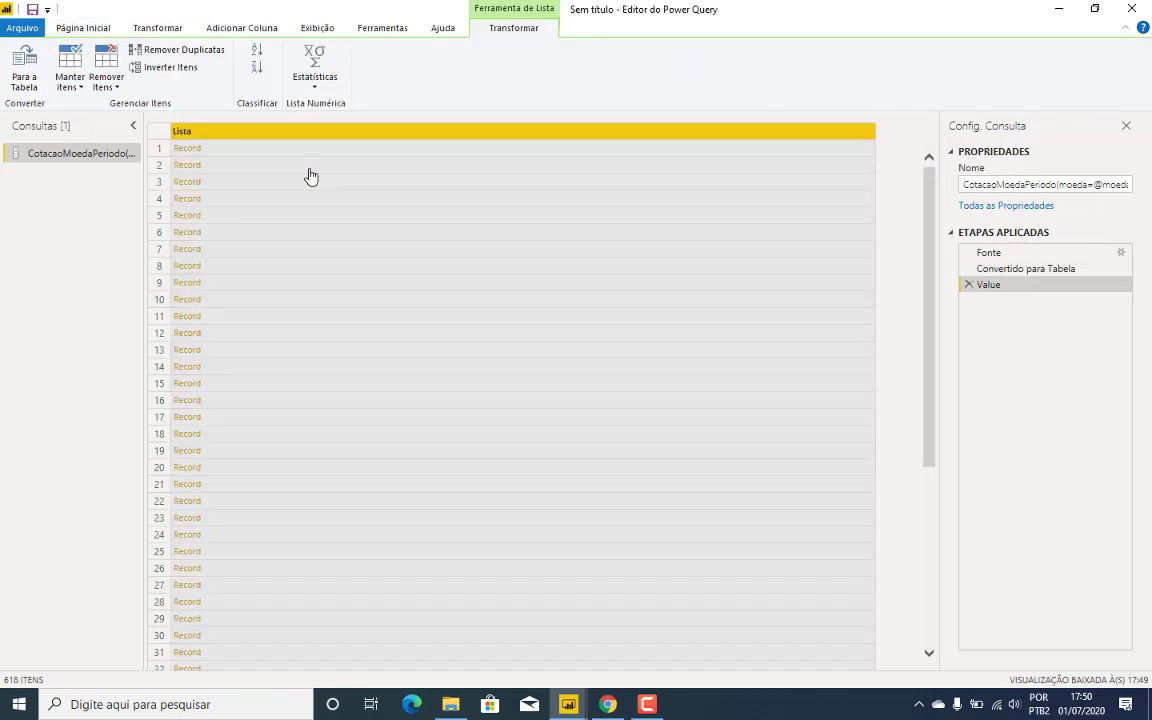
{"action": "scroll", "coordinate": [318, 222], "scroll_direction": "down", "scroll_amount": 20}
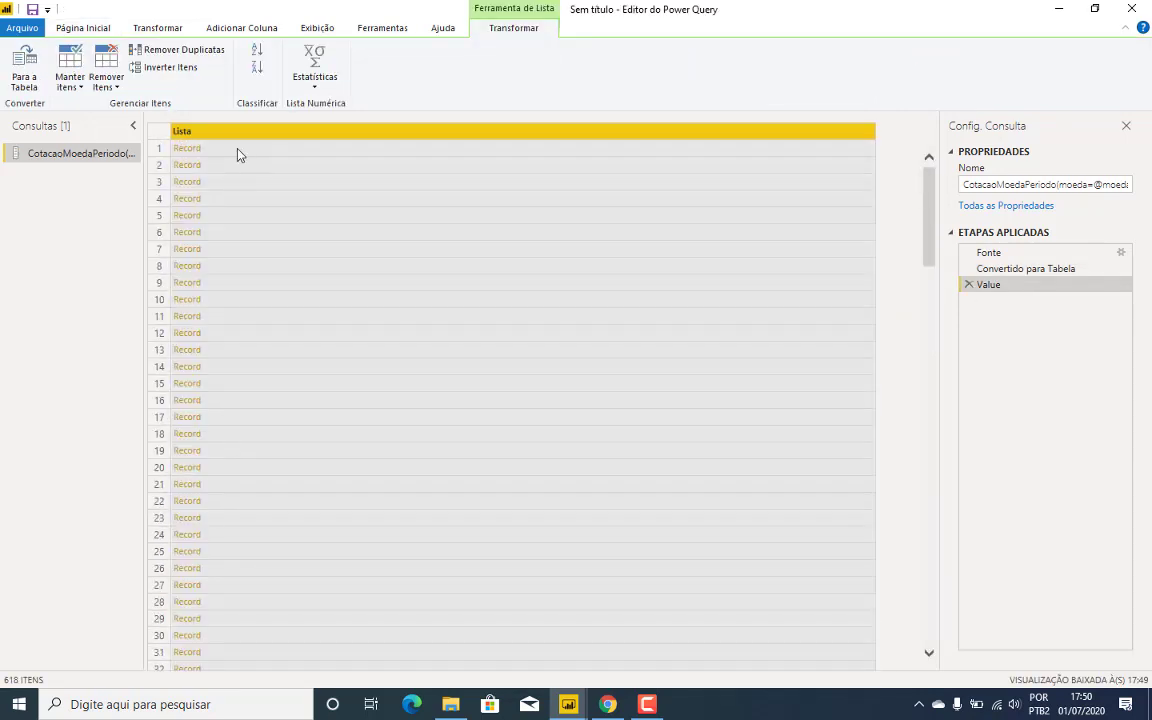
{"action": "left_click", "coordinate": [238, 153]}
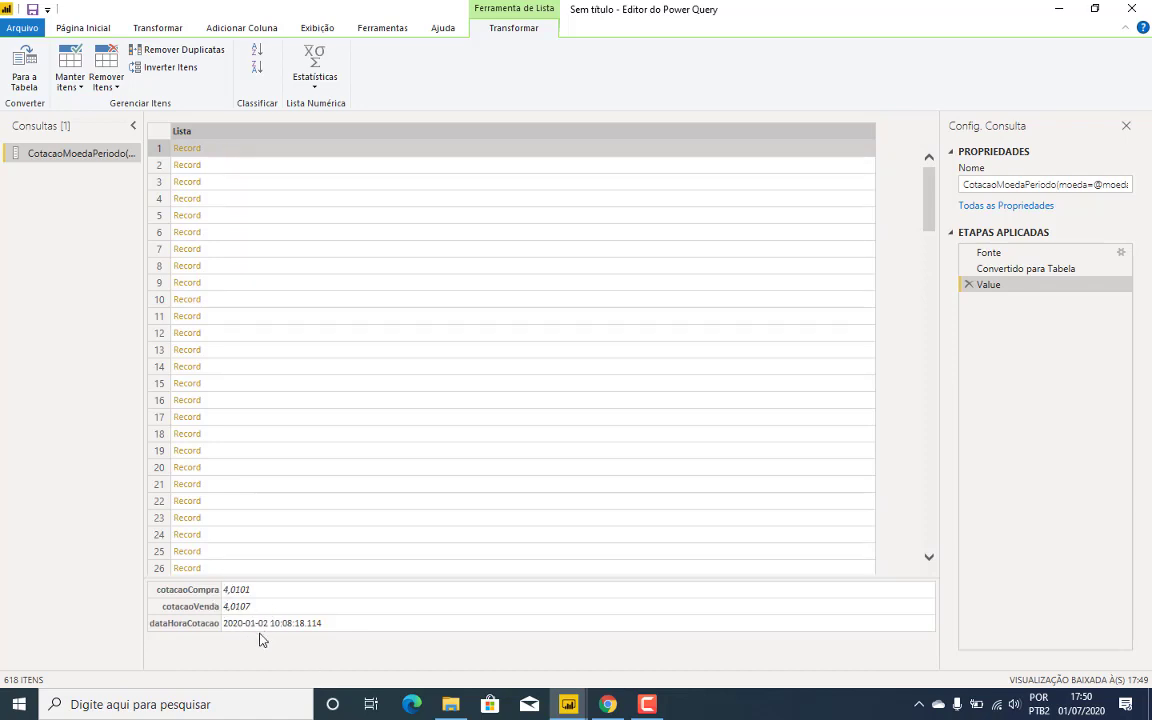
{"action": "scroll", "coordinate": [370, 327], "scroll_direction": "down", "scroll_amount": 10}
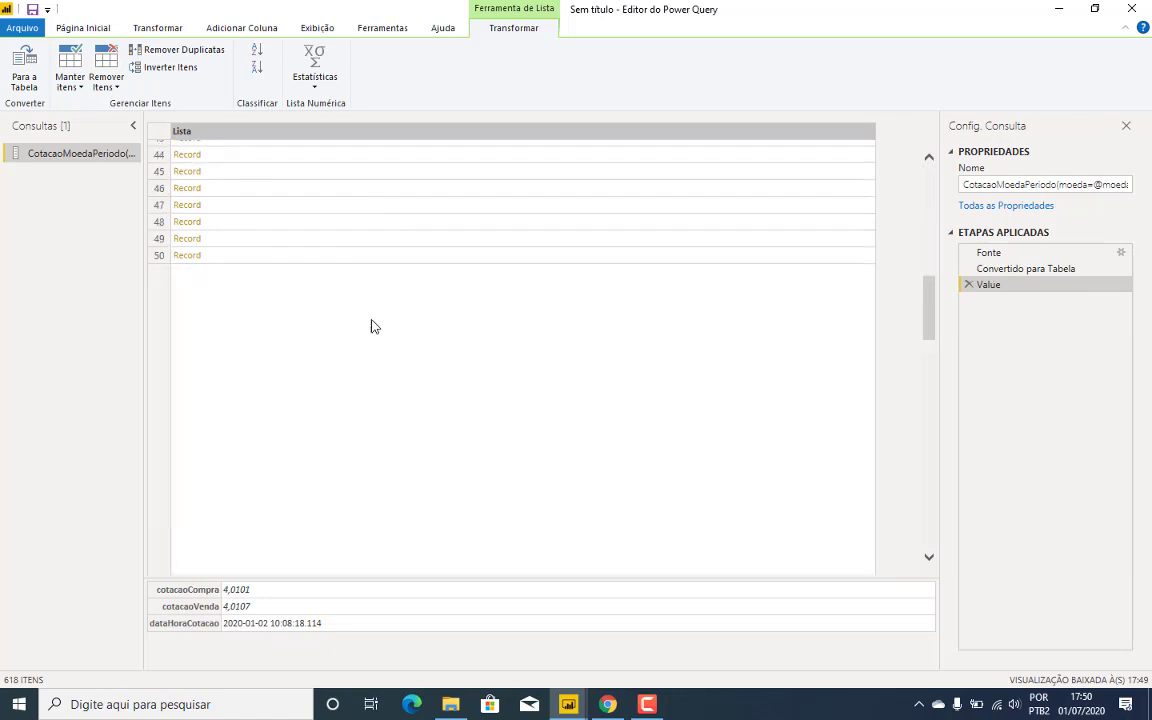
{"action": "scroll", "coordinate": [371, 326], "scroll_direction": "up", "scroll_amount": 10}
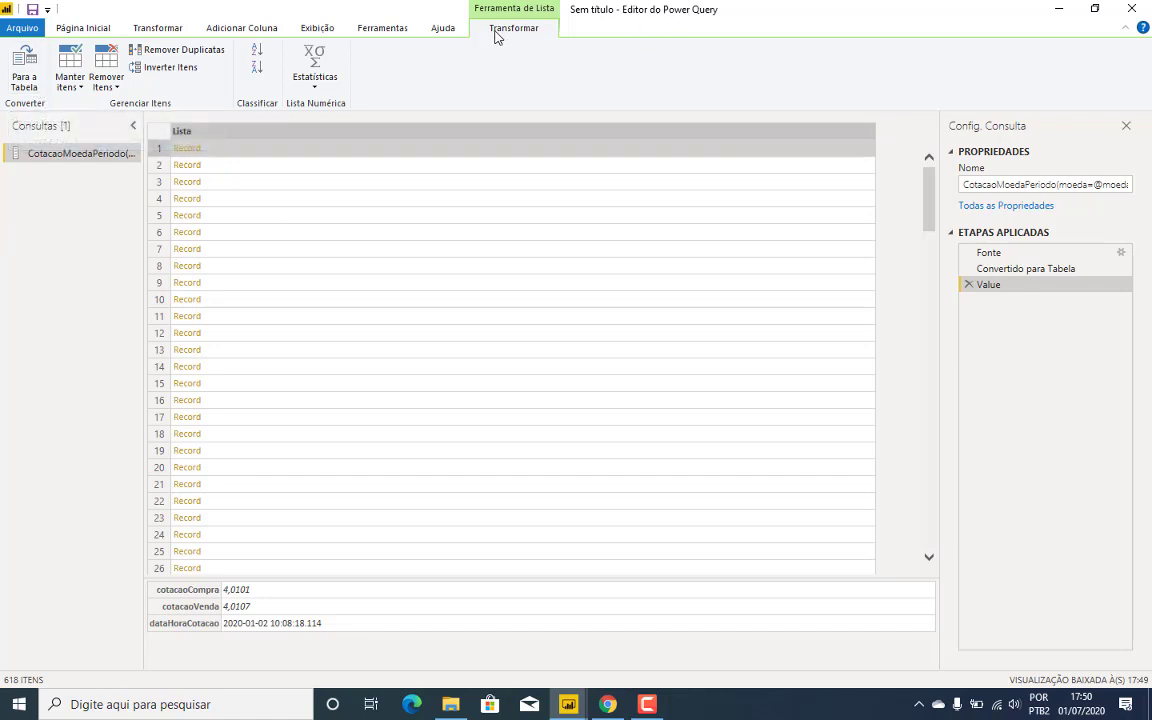
Convert the list to a table with no delimiter and expand Column1 into all its fields without the original column name prefix
{"action": "left_click", "coordinate": [24, 76]}
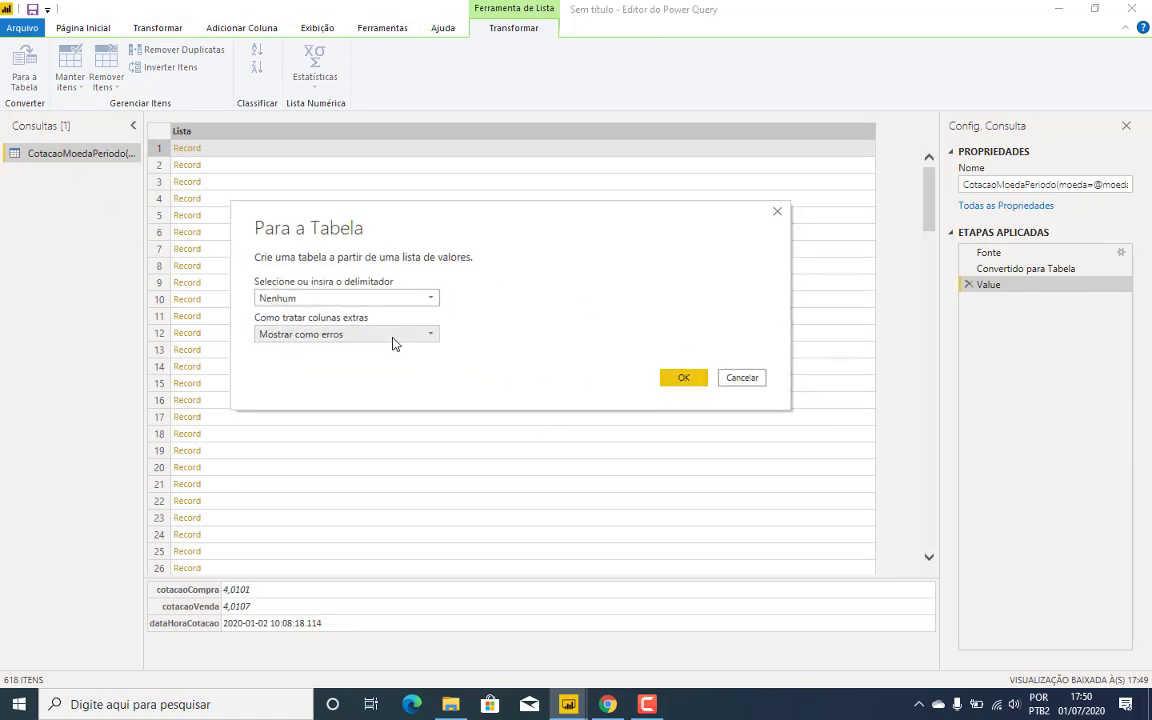
{"action": "left_click", "coordinate": [700, 381]}
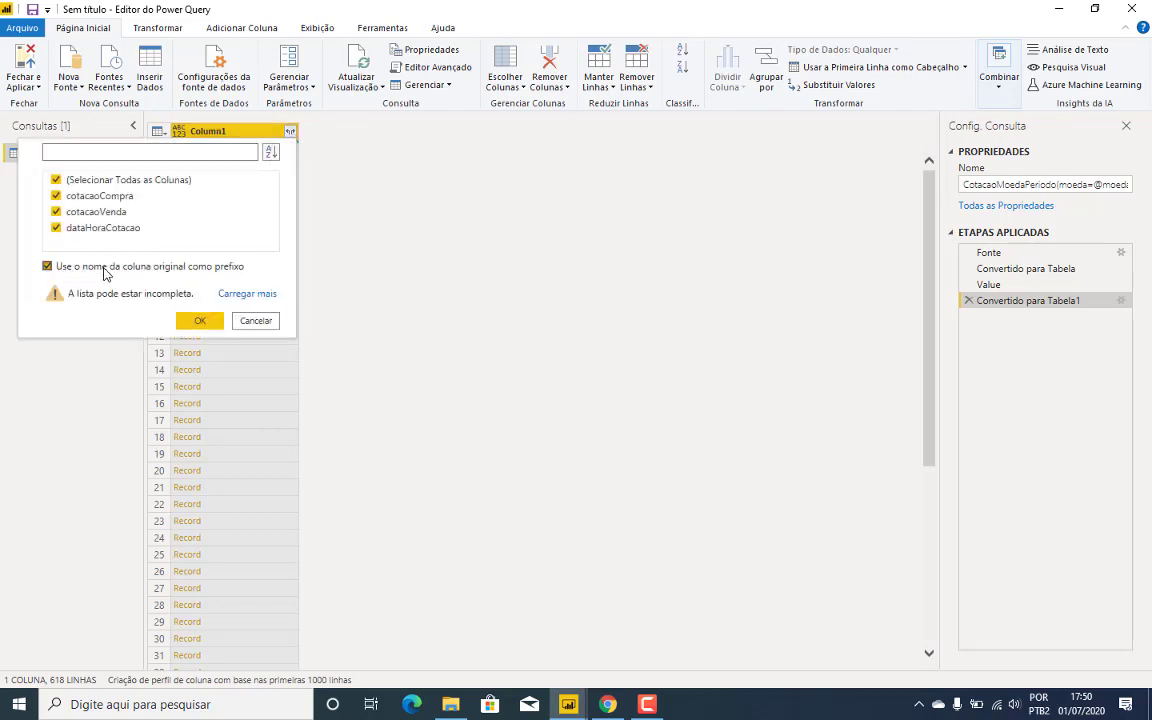
{"action": "left_click", "coordinate": [142, 266]}
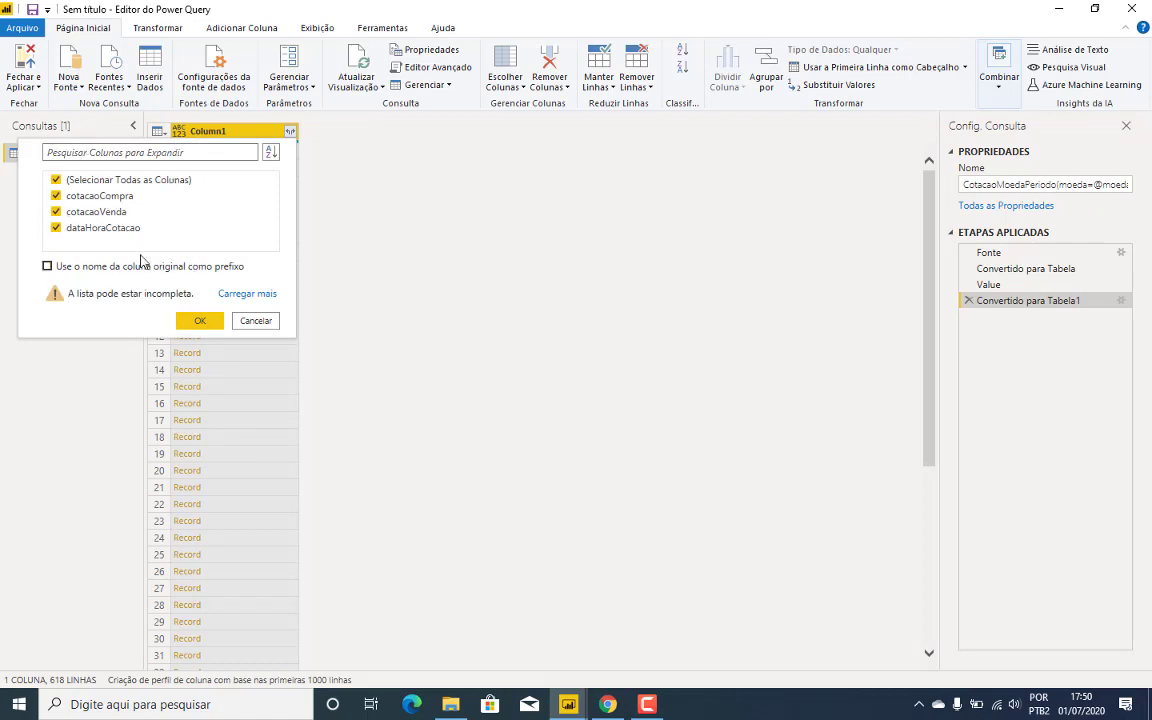
{"action": "left_click", "coordinate": [196, 321]}
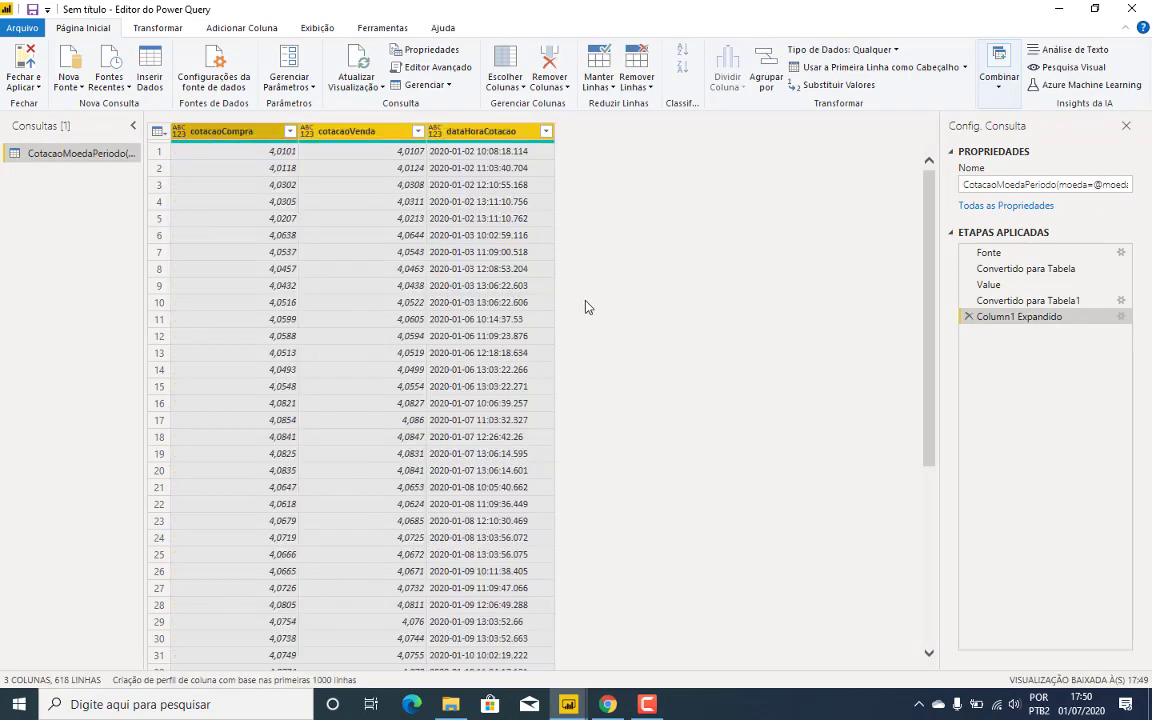
Examine the expanded exchange rate rows from first to last, checking the dates covered and the several quotes per day
{"action": "scroll", "coordinate": [587, 305], "scroll_direction": "down", "scroll_amount": 20}
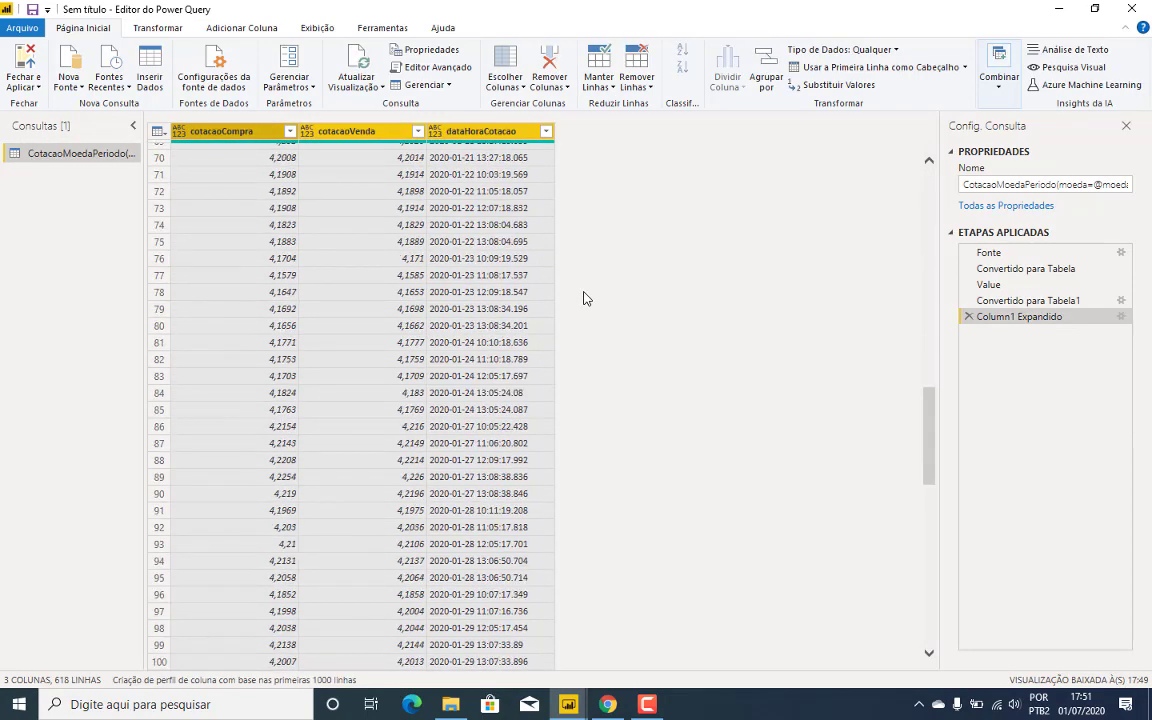
{"action": "scroll", "coordinate": [586, 300], "scroll_direction": "down", "scroll_amount": 20}
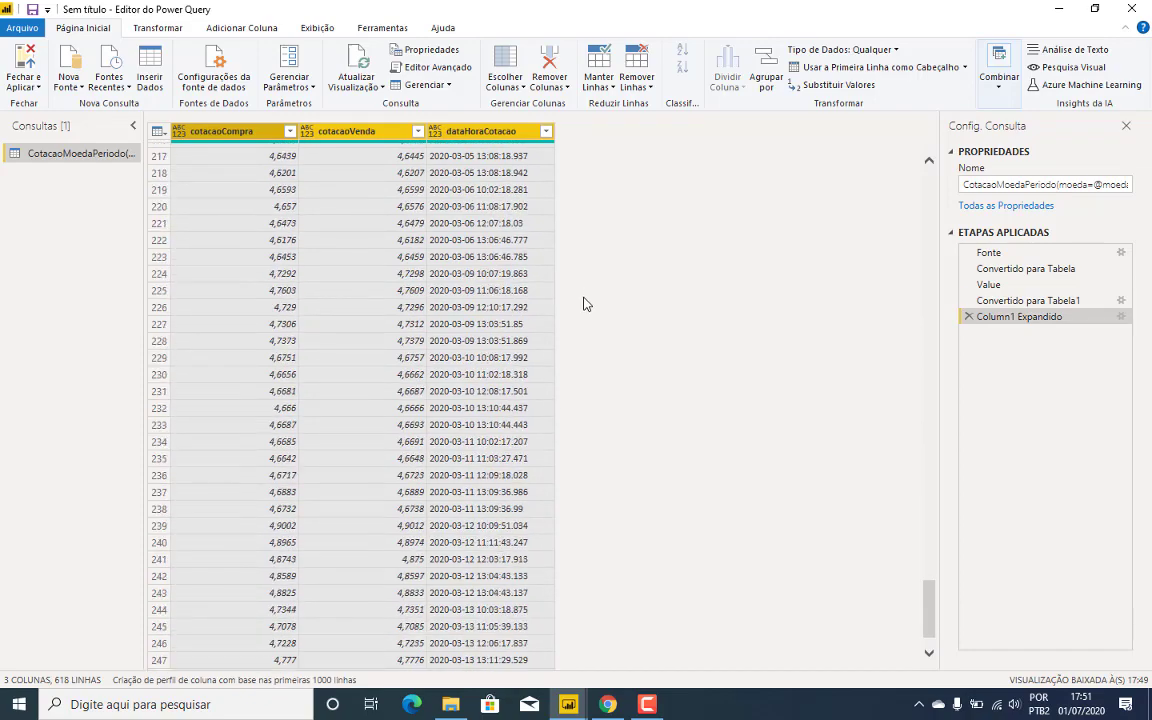
{"action": "scroll", "coordinate": [586, 304], "scroll_direction": "down", "scroll_amount": 20}
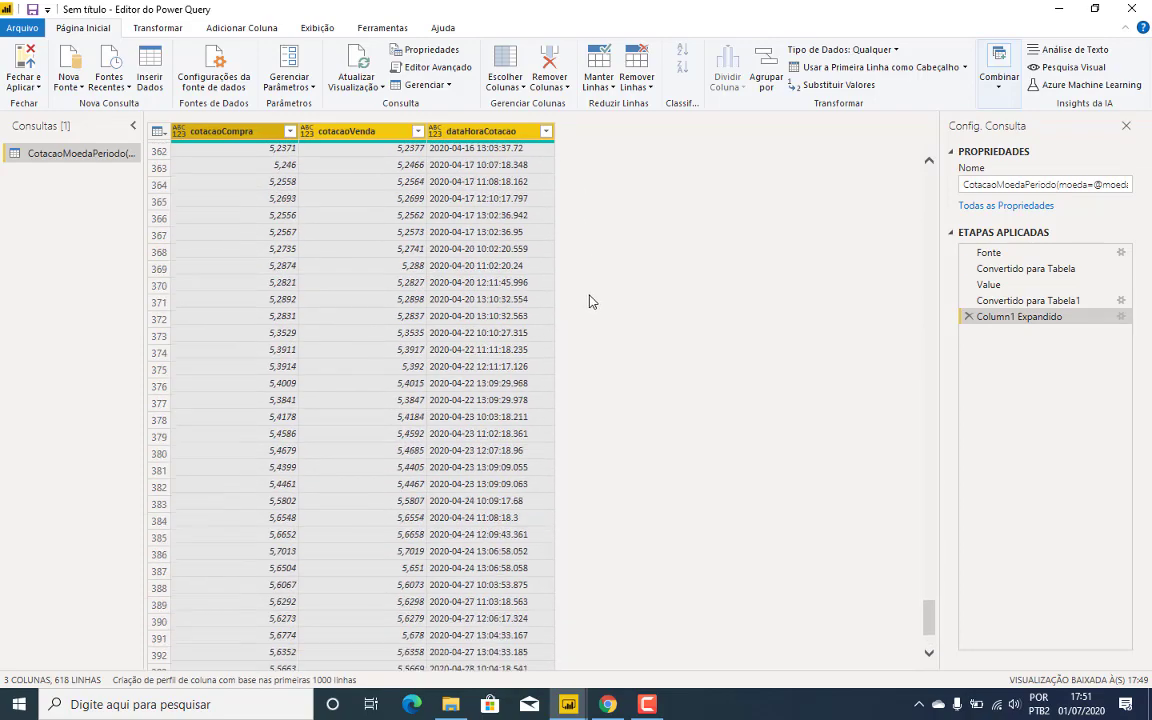
{"action": "scroll", "coordinate": [589, 301], "scroll_direction": "down", "scroll_amount": 20}
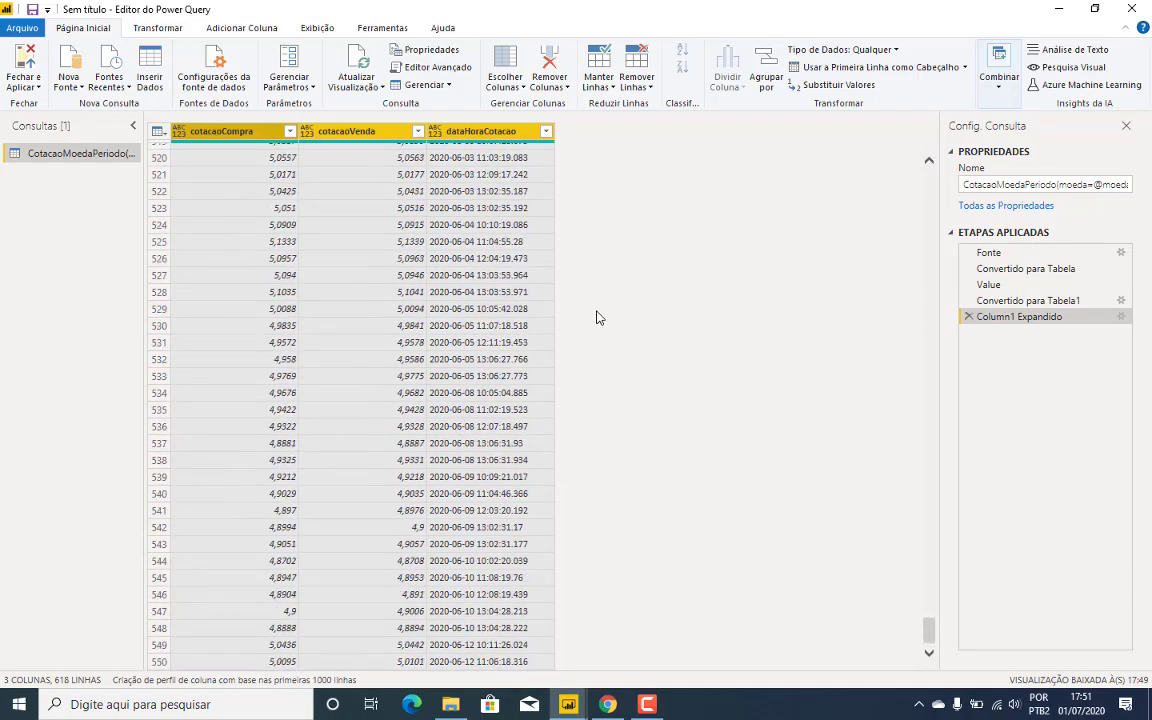
{"action": "scroll", "coordinate": [594, 320], "scroll_direction": "down", "scroll_amount": 18}
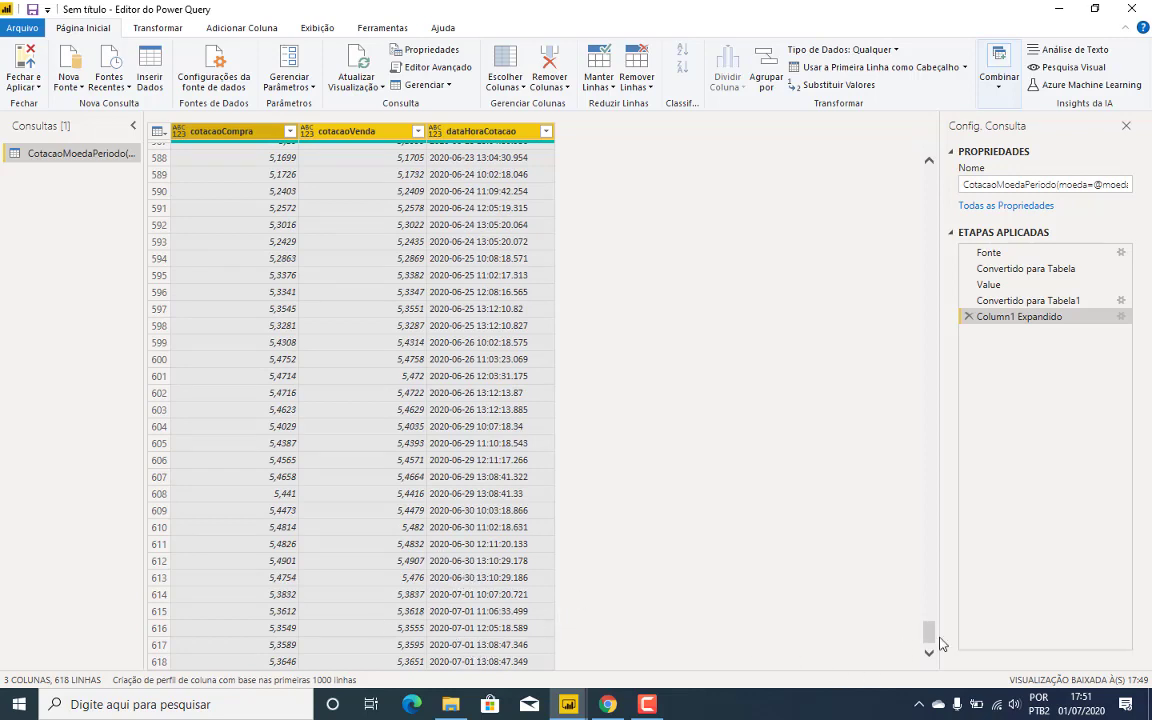
{"action": "left_click_drag", "start_coordinate": [931, 638], "coordinate": [930, 165]}
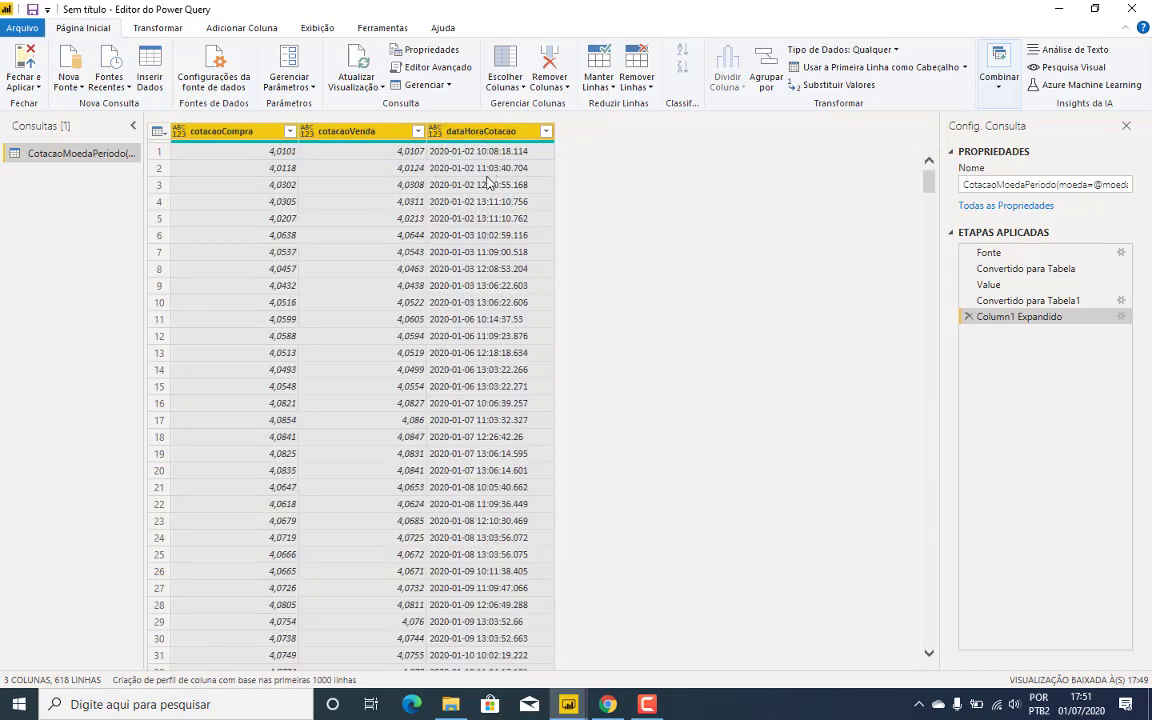
{"action": "left_click", "coordinate": [445, 218]}
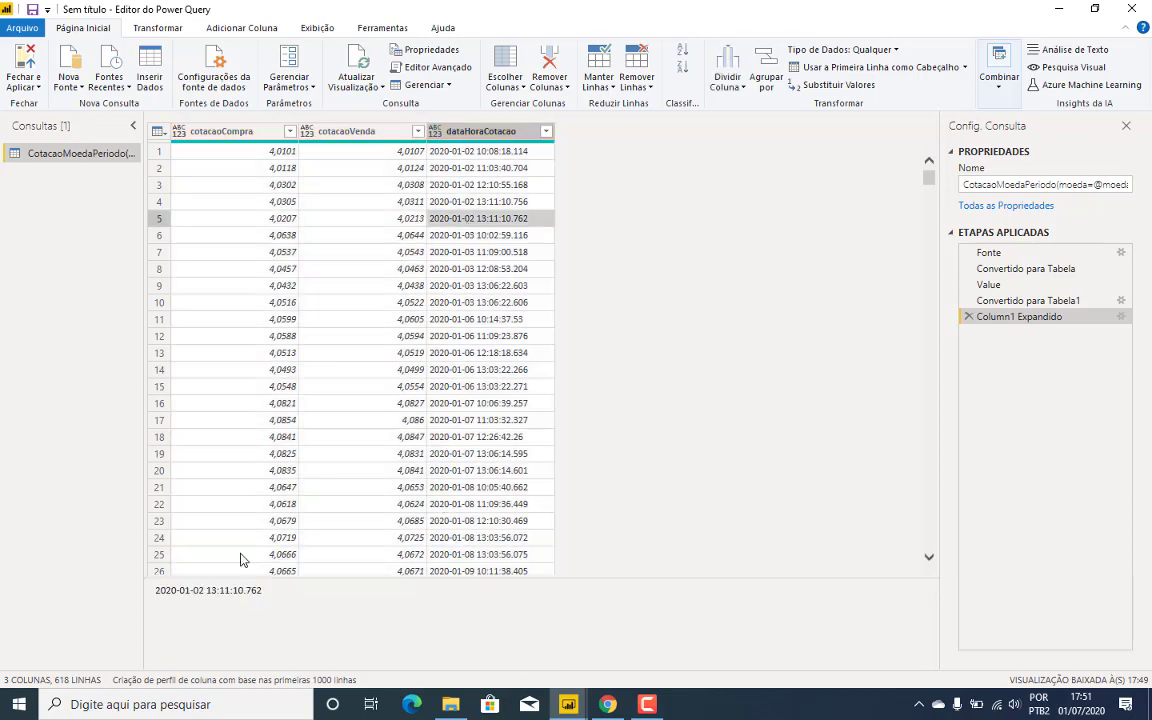
{"action": "scroll", "coordinate": [458, 373], "scroll_direction": "down", "scroll_amount": 19}
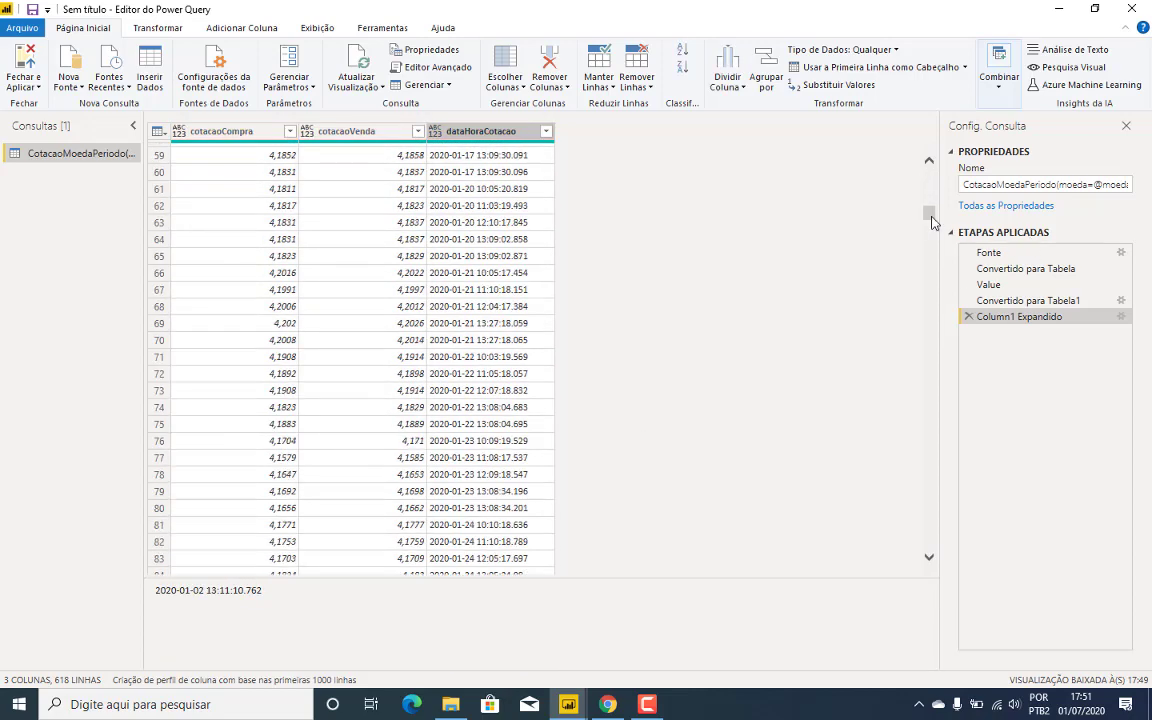
{"action": "left_click_drag", "start_coordinate": [931, 222], "coordinate": [938, 571]}
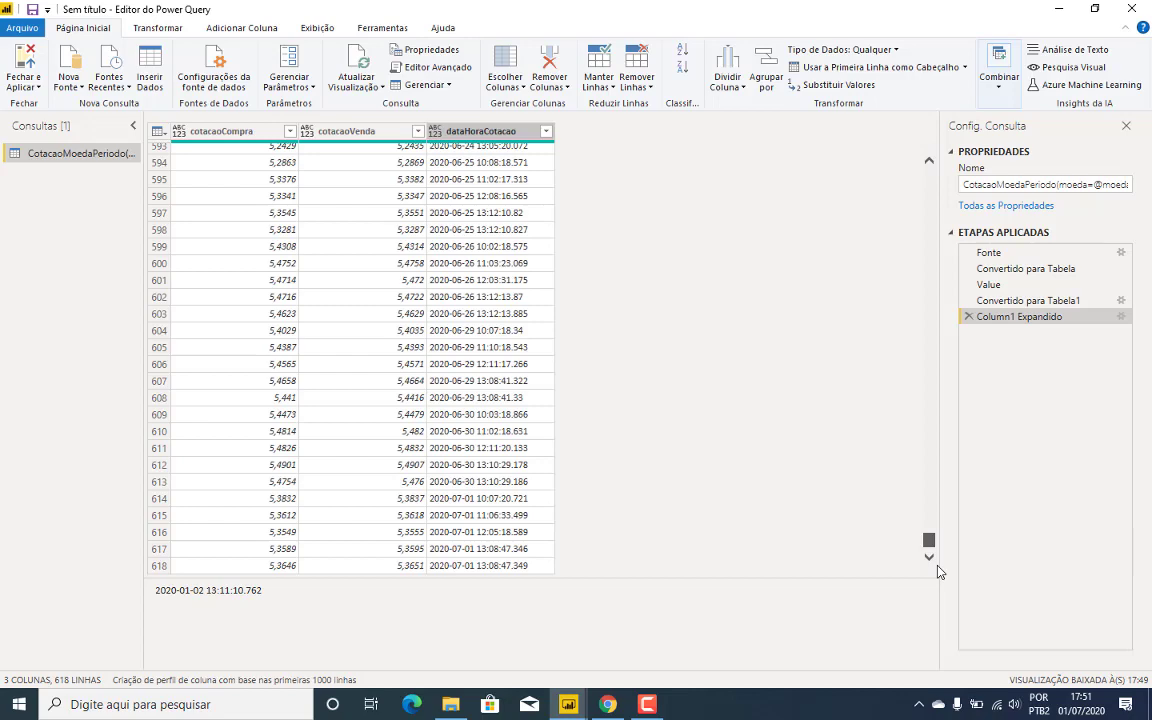
{"action": "left_click_drag", "start_coordinate": [938, 571], "coordinate": [936, 134]}
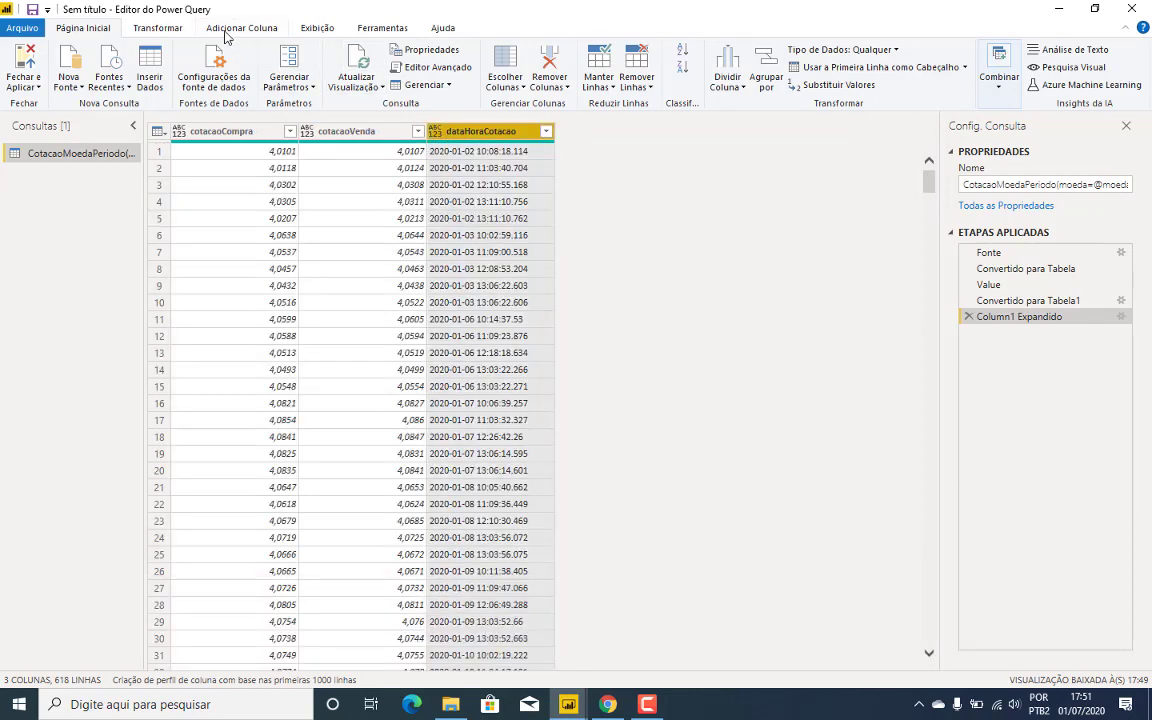
Replace the dataHoraCotacao values with only the text before the space delimiter
{"action": "left_click", "coordinate": [176, 32]}
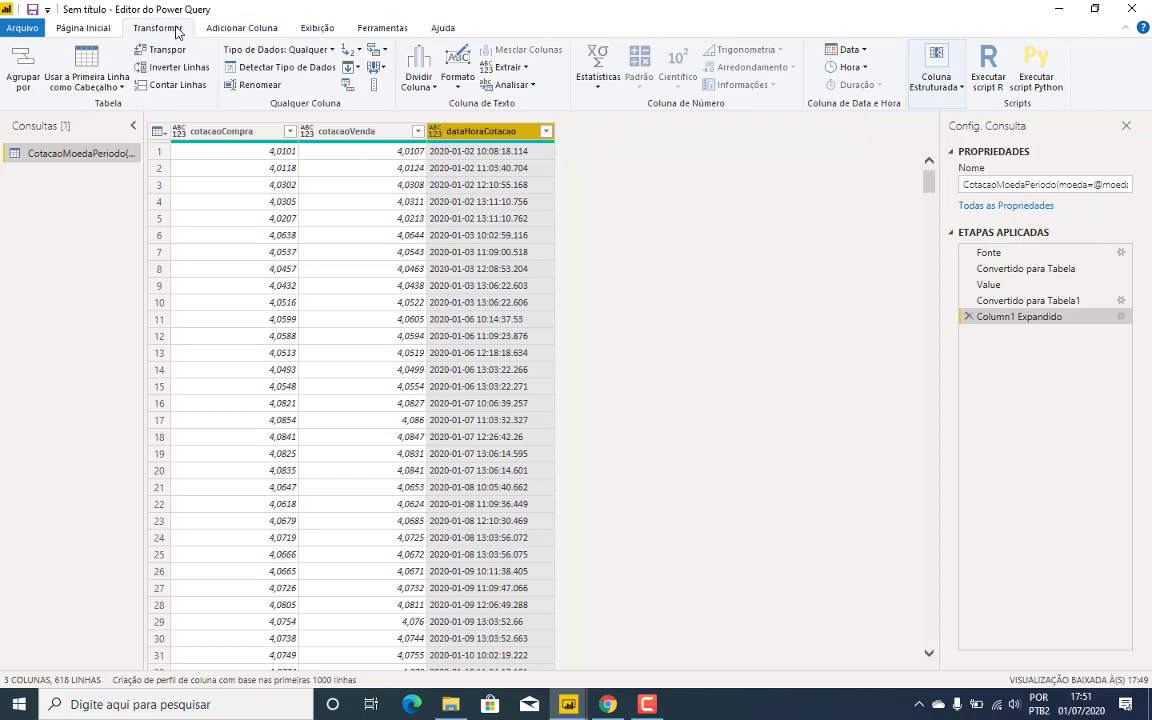
{"action": "left_click", "coordinate": [527, 70]}
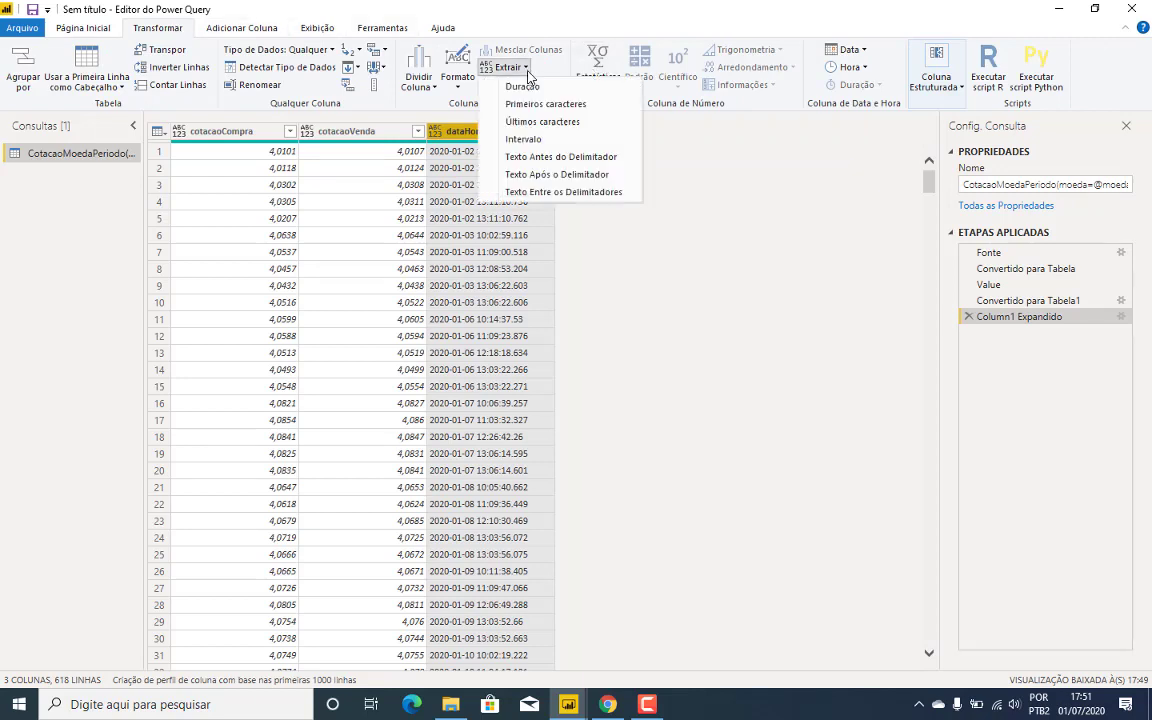
{"action": "left_click", "coordinate": [546, 158]}
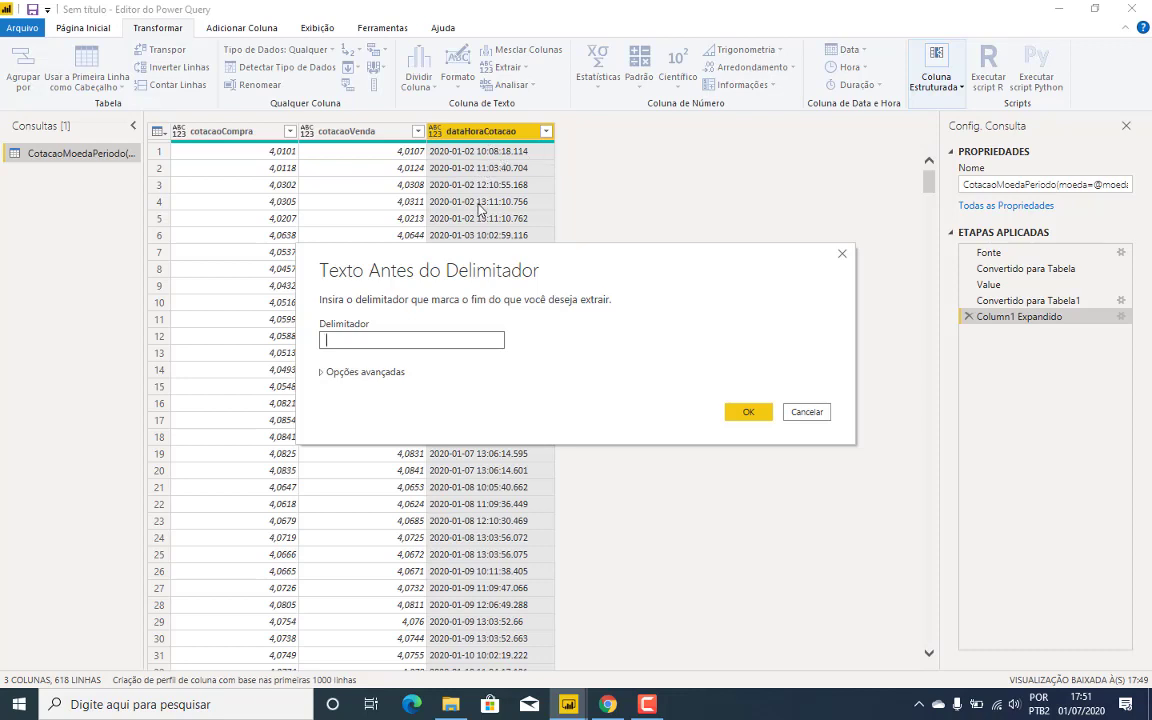
{"action": "left_click", "coordinate": [743, 411]}
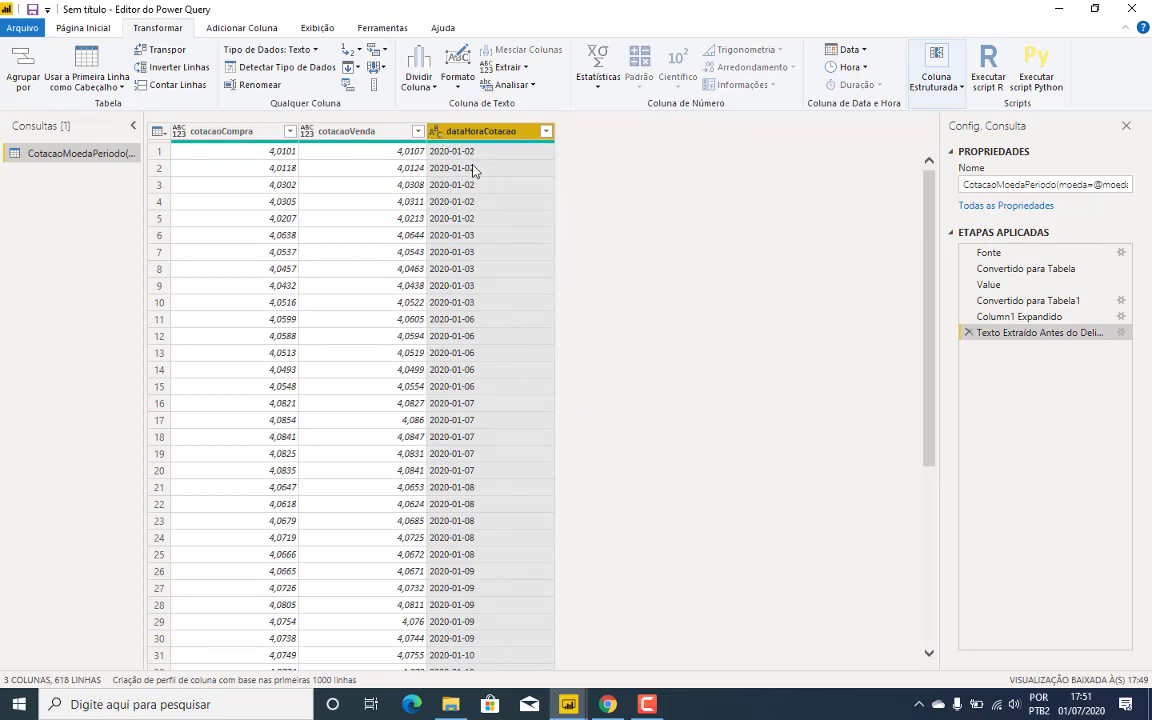
Change the data type of the dataHoraCotacao column to Data and check the converted rows
{"action": "left_click", "coordinate": [437, 134]}
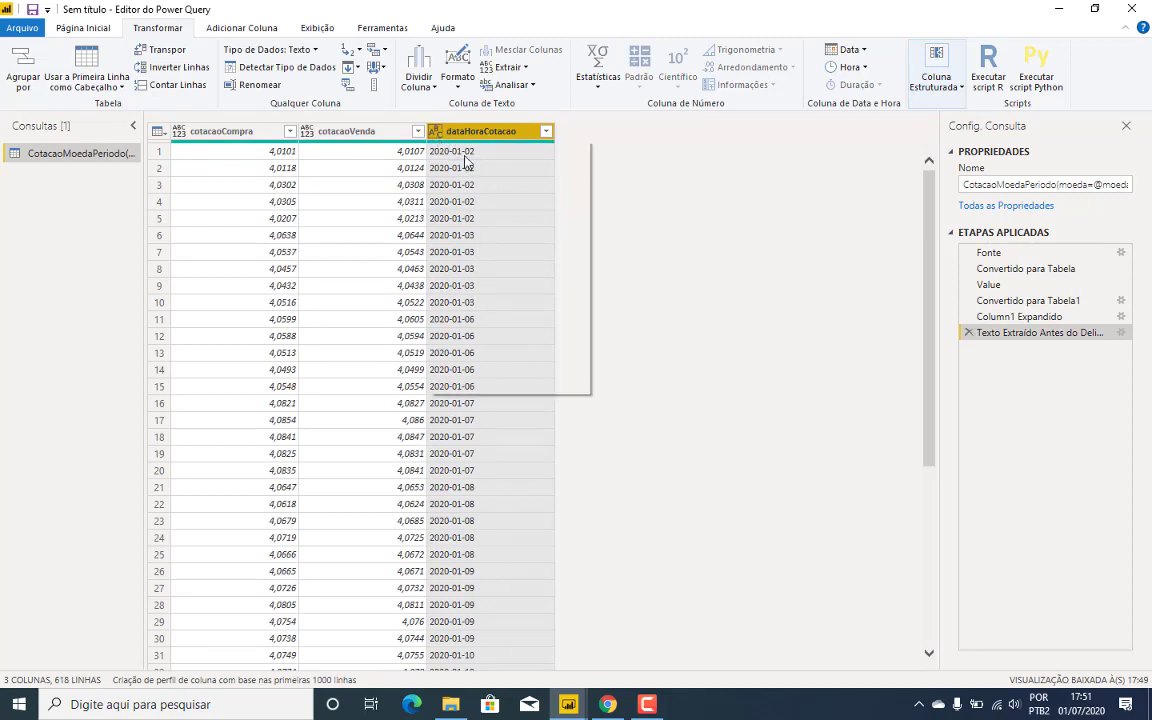
{"action": "left_click", "coordinate": [490, 249]}
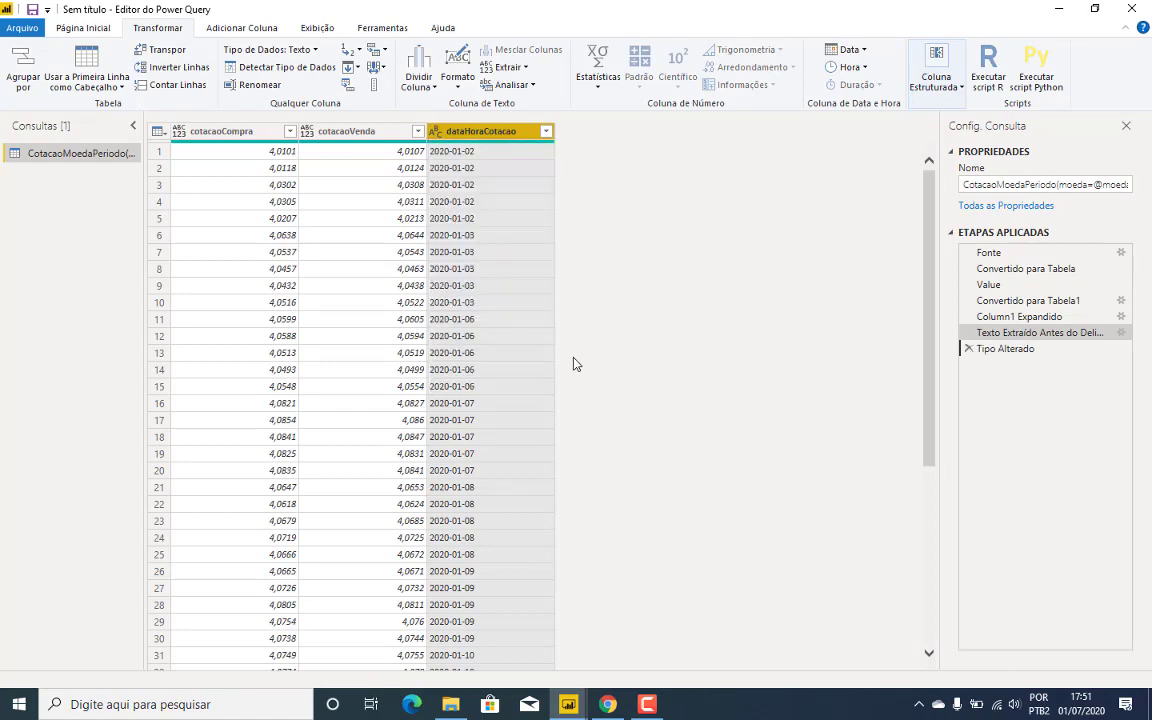
{"action": "scroll", "coordinate": [536, 310], "scroll_direction": "down", "scroll_amount": 6}
{"action": "scroll", "coordinate": [536, 273], "scroll_direction": "up", "scroll_amount": 6}
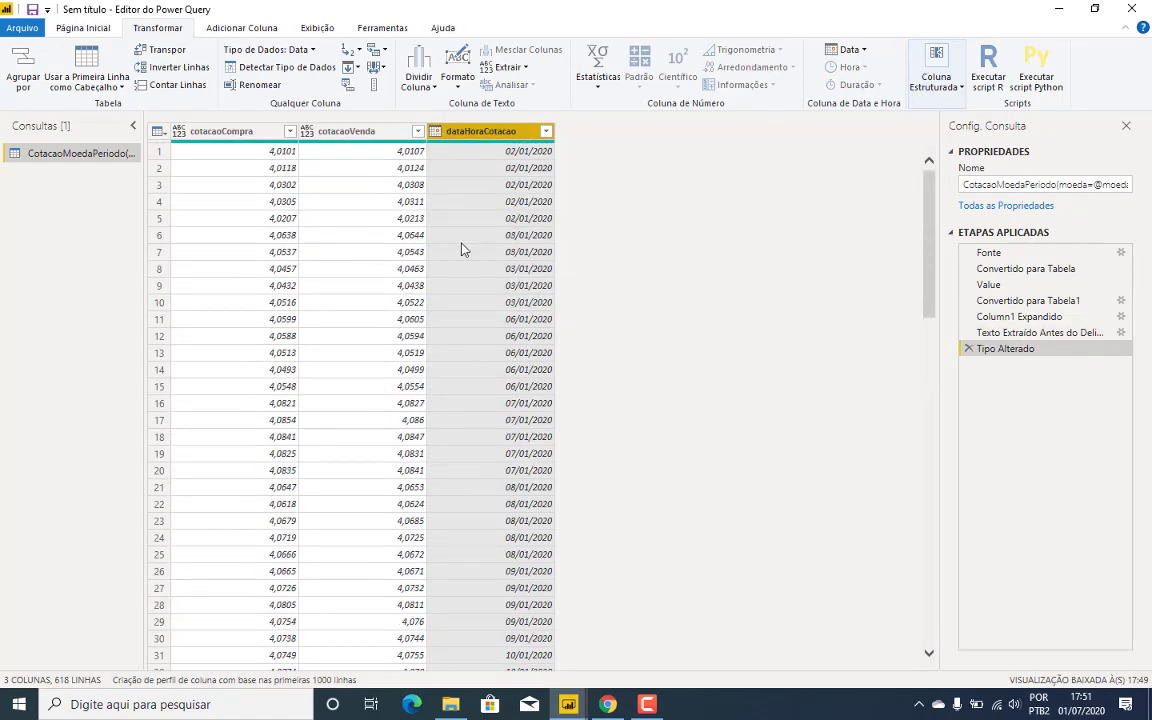
Change the data type of the cotacaoCompra and cotacaoVenda columns to Número Decimal and check the converted rows
{"action": "left_click", "coordinate": [179, 133]}
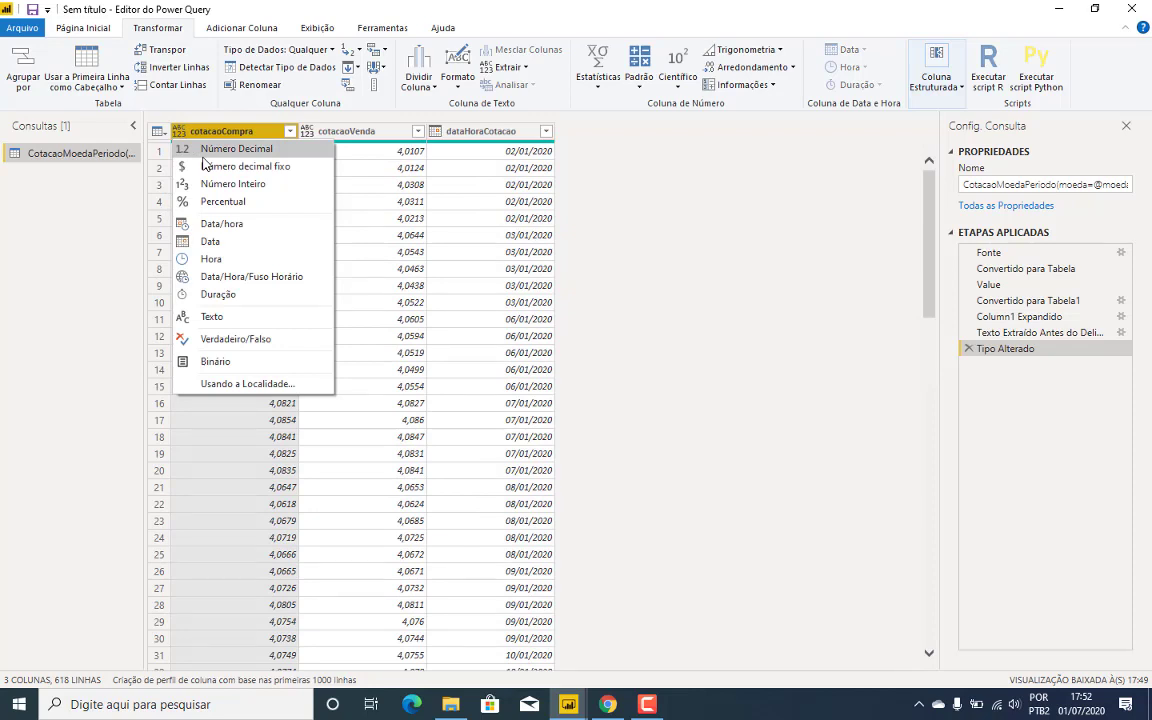
{"action": "left_click", "coordinate": [203, 159]}
{"action": "left_click", "coordinate": [306, 133]}
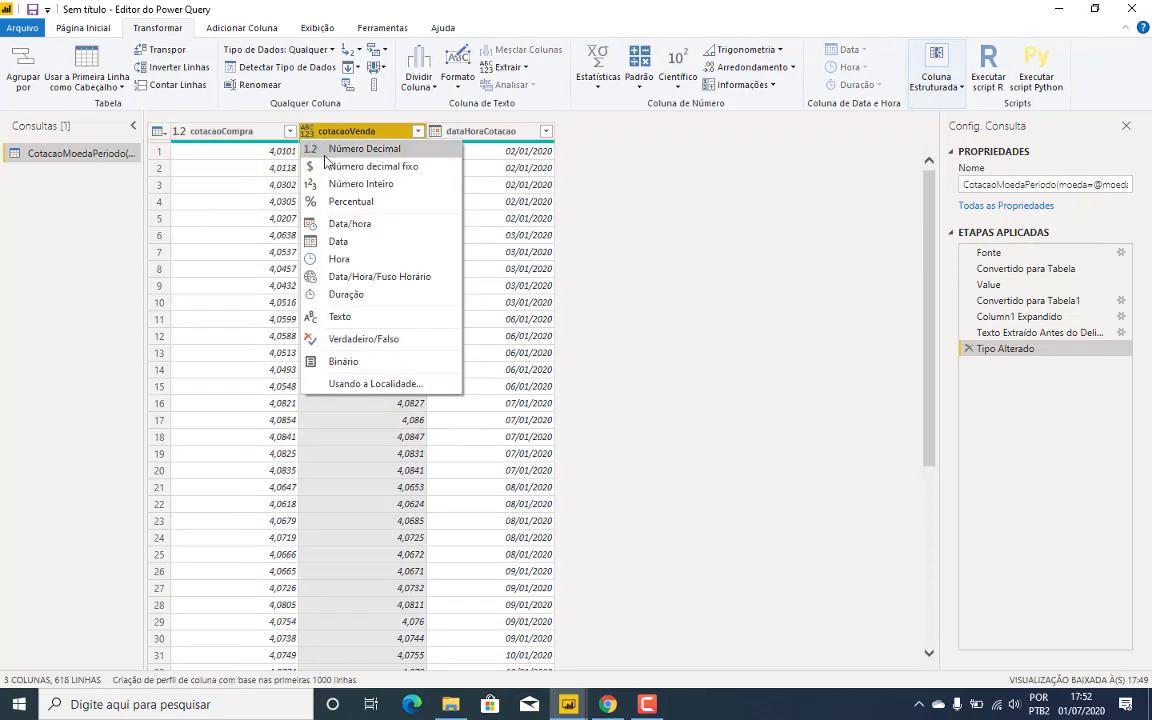
{"action": "left_click", "coordinate": [330, 149]}
{"action": "scroll", "coordinate": [690, 285], "scroll_direction": "down", "scroll_amount": 15}
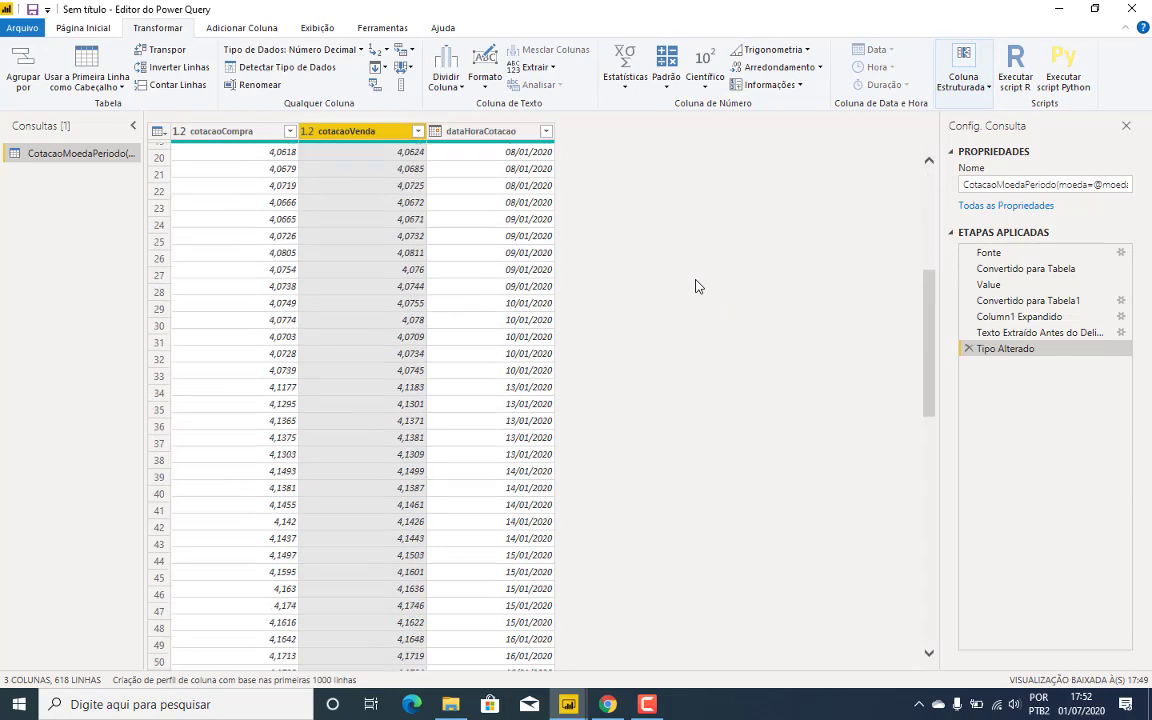
{"action": "scroll", "coordinate": [695, 285], "scroll_direction": "up", "scroll_amount": 15}
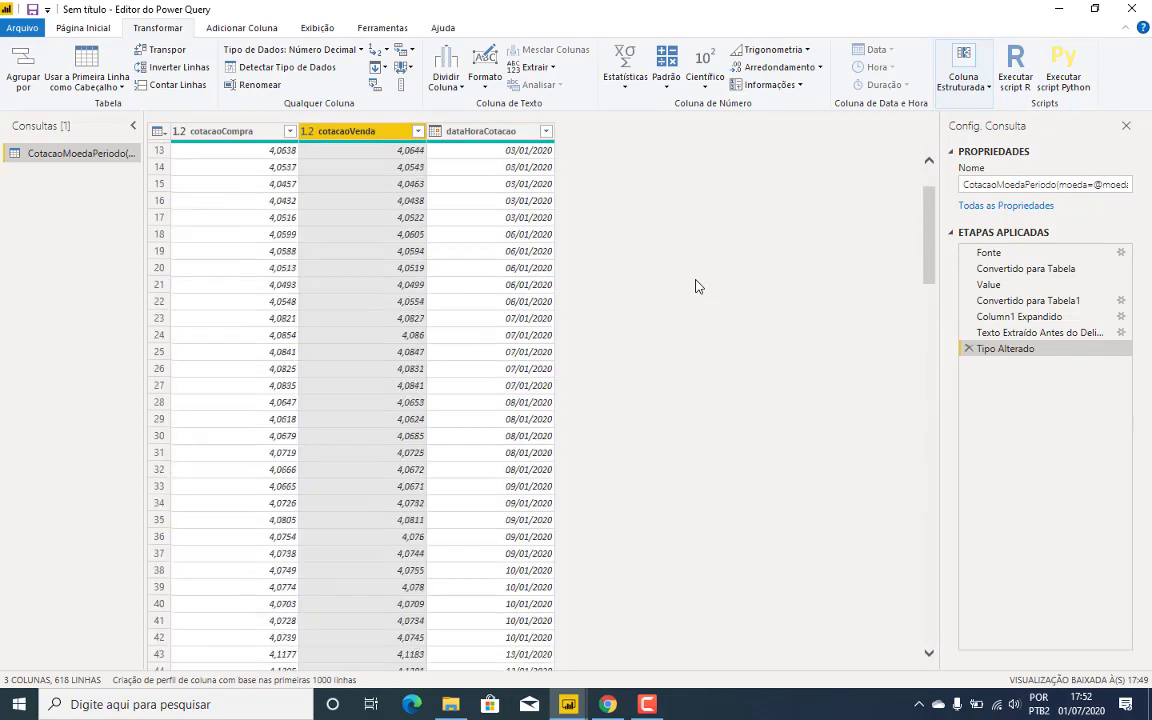
{"action": "scroll", "coordinate": [660, 260], "scroll_direction": "down", "scroll_amount": 20}
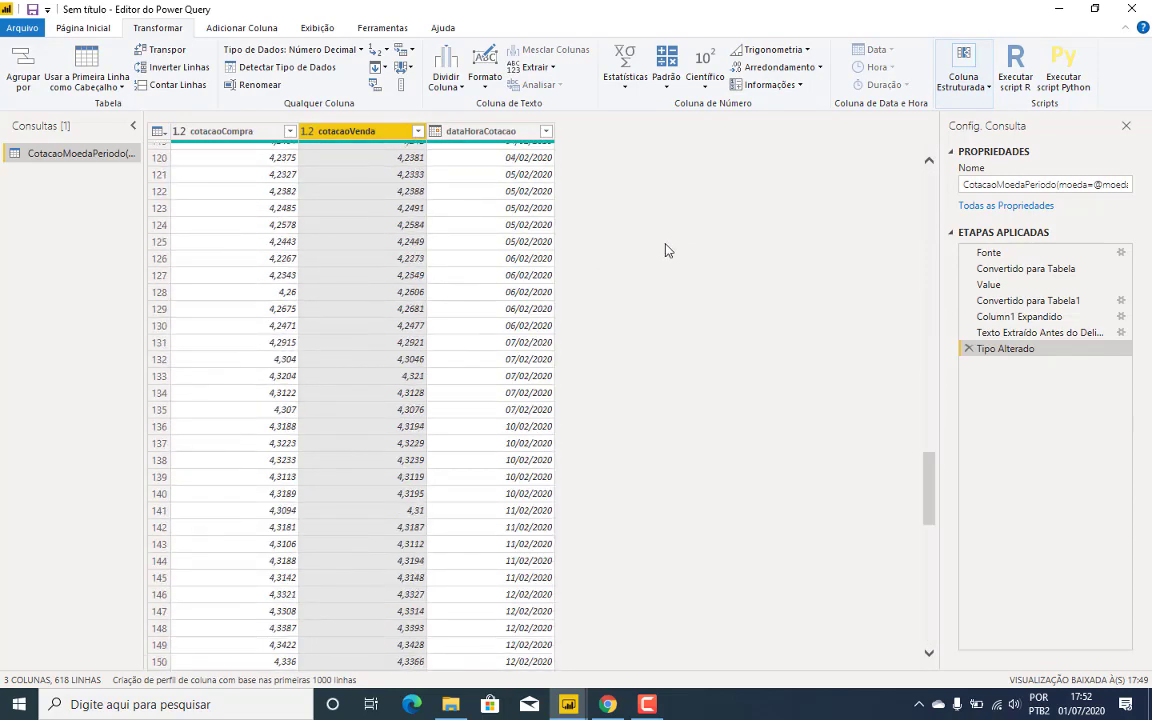
{"action": "scroll", "coordinate": [730, 316], "scroll_direction": "down", "scroll_amount": 14}
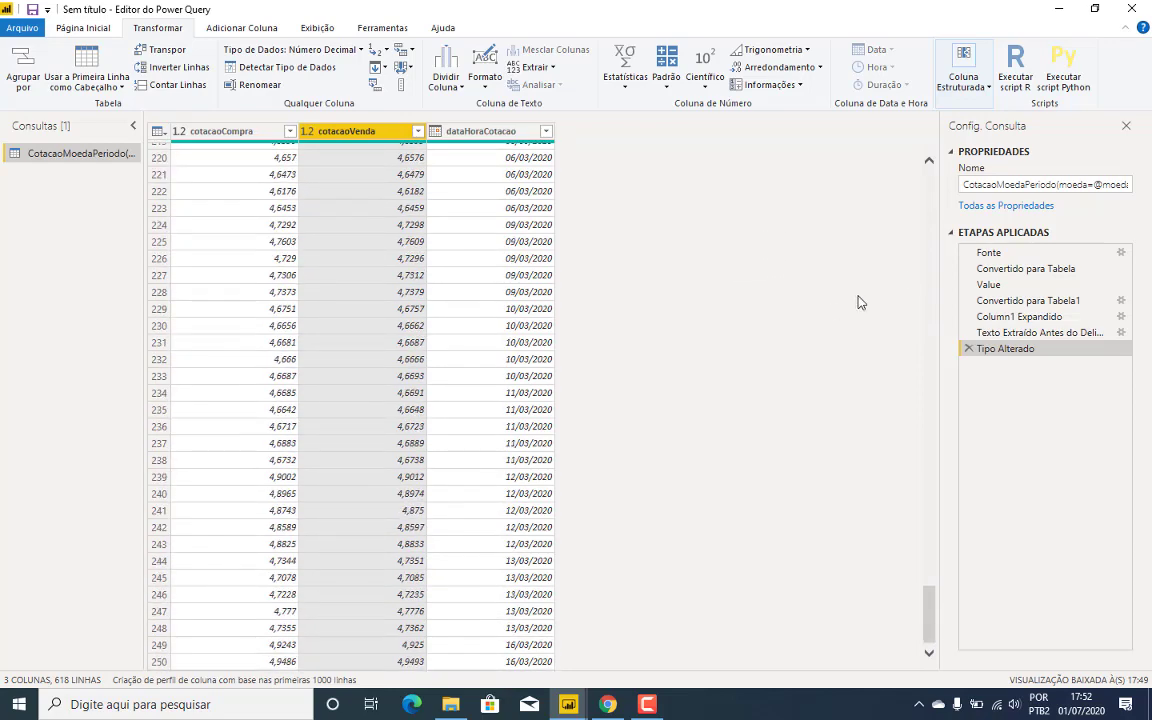
{"action": "scroll", "coordinate": [910, 327], "scroll_direction": "up", "scroll_amount": 20}
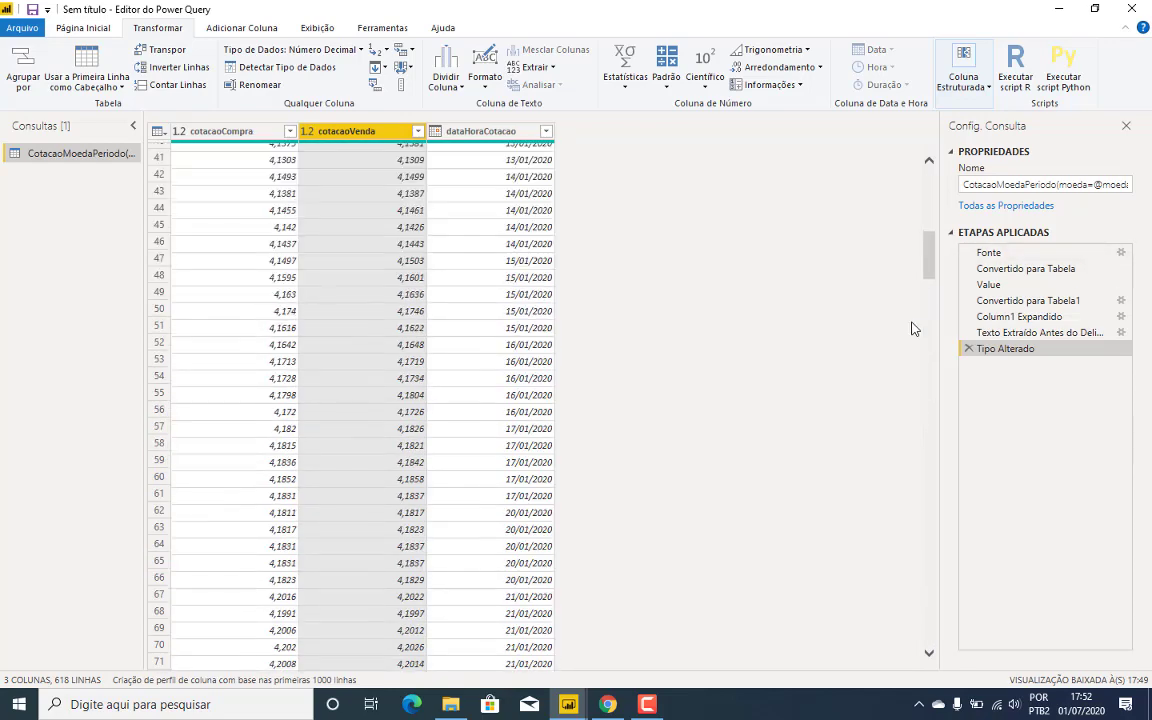
Rename the query as Ptax_USD and look over its rows
{"action": "triple_click", "coordinate": [1006, 187]}
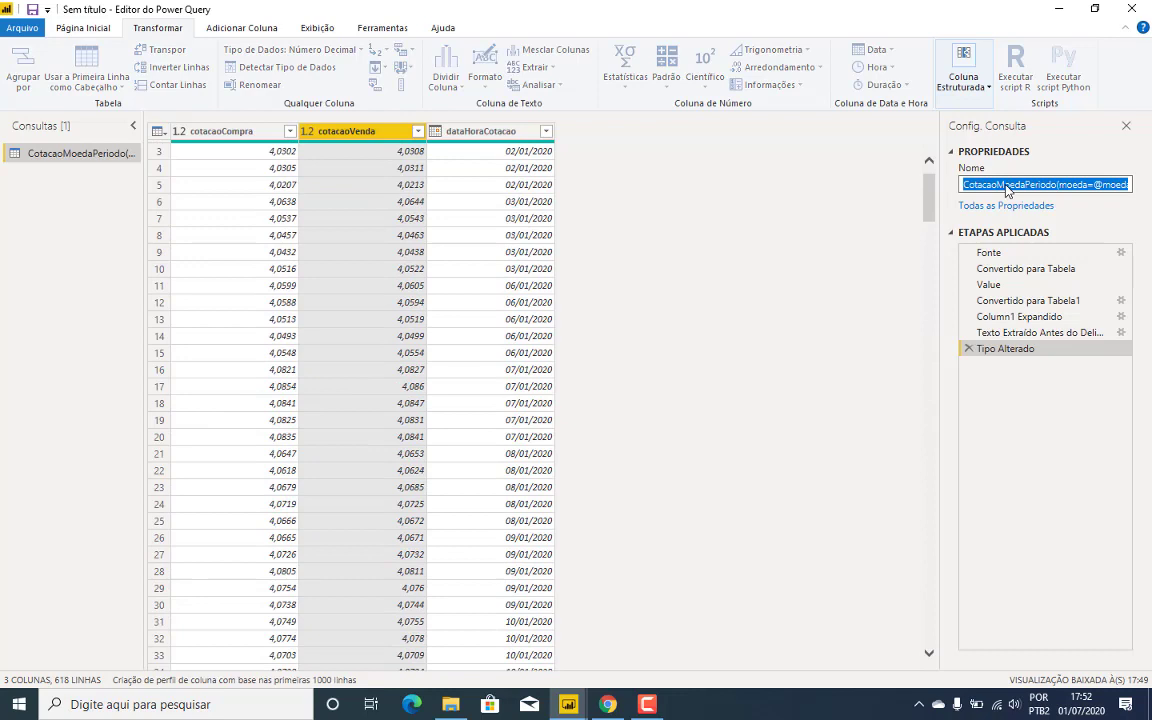
{"action": "type", "text": "Ptax"}
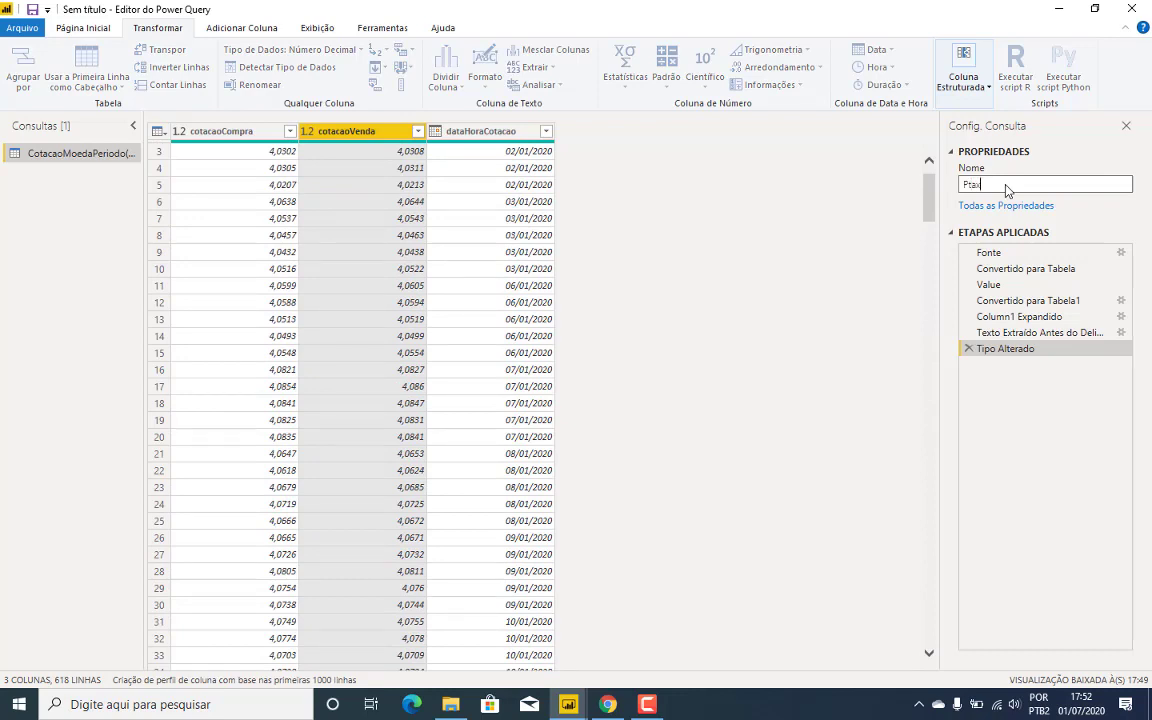
{"action": "type", "text": "_USD"}
{"action": "key", "text": "Return"}
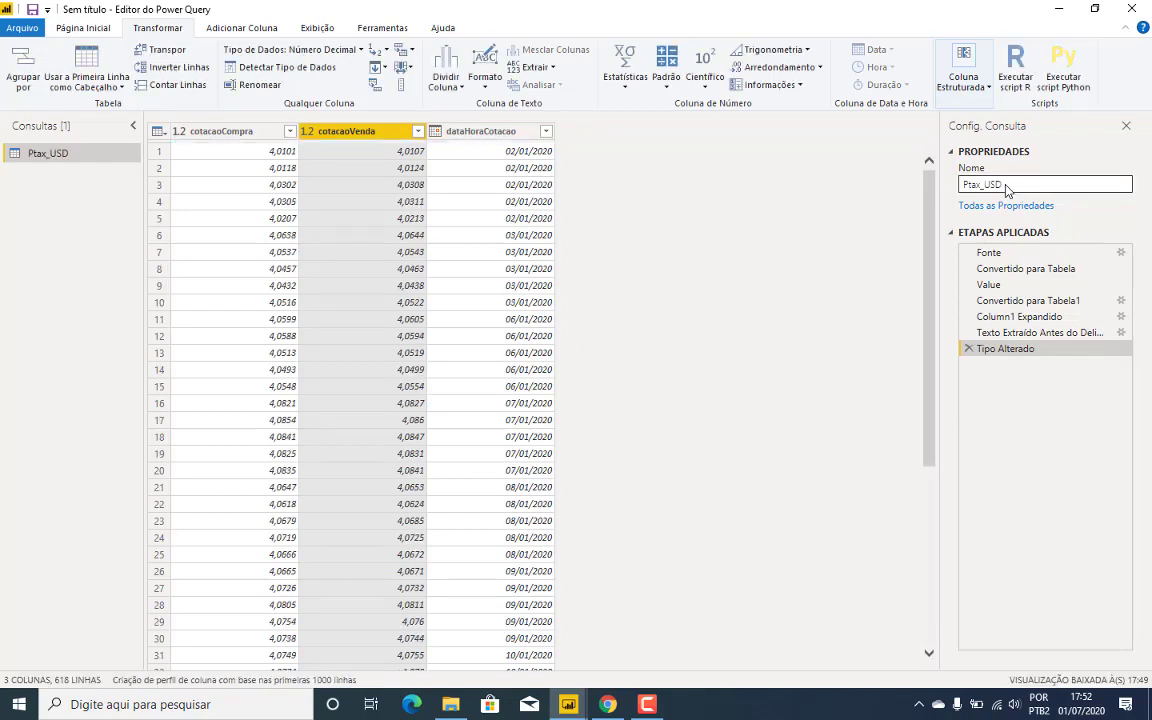
{"action": "scroll", "coordinate": [822, 284], "scroll_direction": "down", "scroll_amount": 6}
{"action": "scroll", "coordinate": [822, 286], "scroll_direction": "down", "scroll_amount": 5}
{"action": "scroll", "coordinate": [822, 288], "scroll_direction": "up", "scroll_amount": 12}
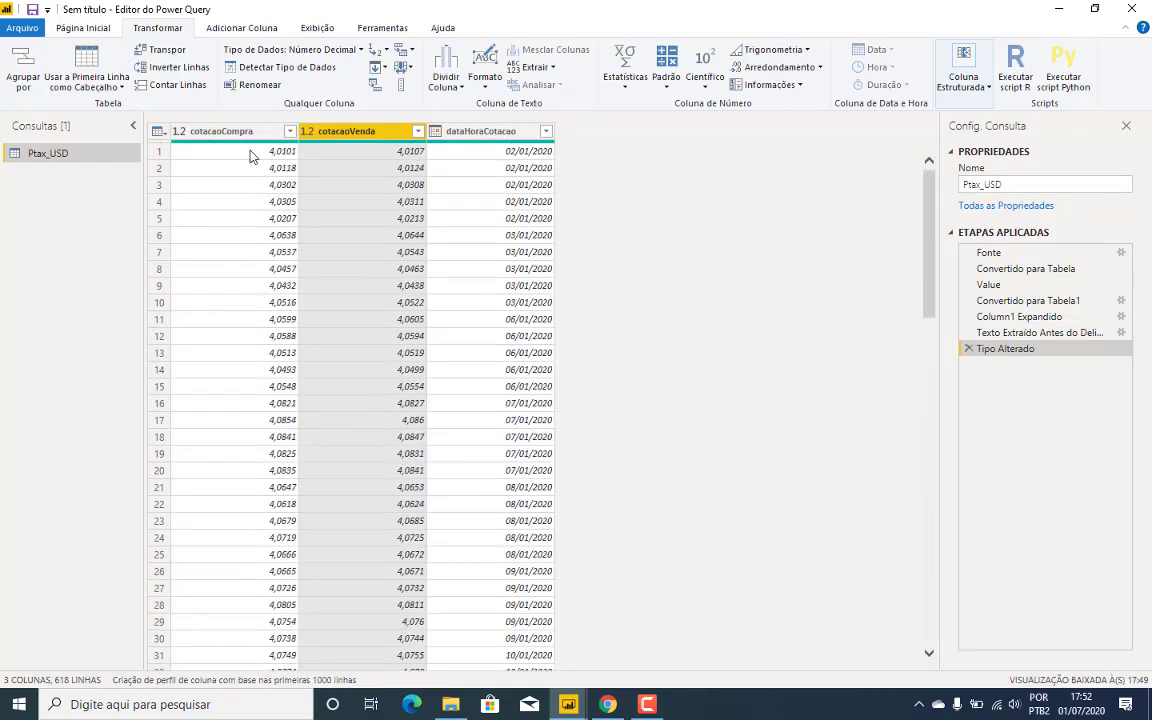
Create a new query from a Web source and paste the PTAX API query URL as its address
{"action": "left_click", "coordinate": [86, 29]}
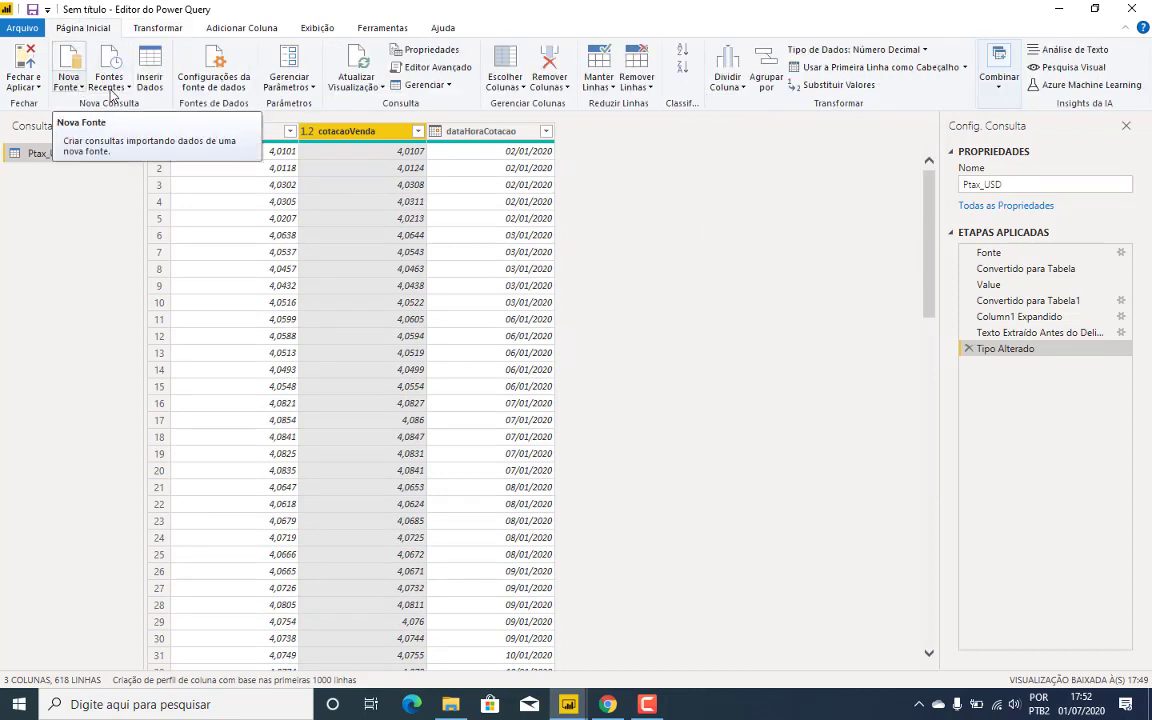
{"action": "left_click", "coordinate": [69, 85]}
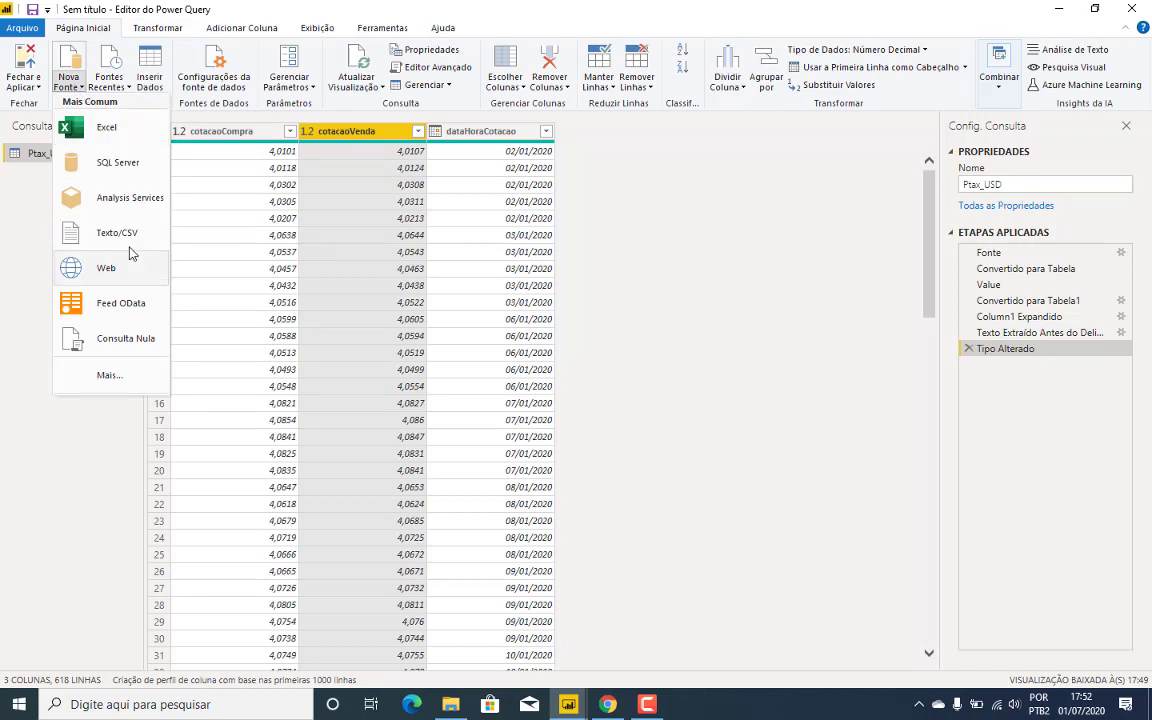
{"action": "left_click", "coordinate": [108, 266]}
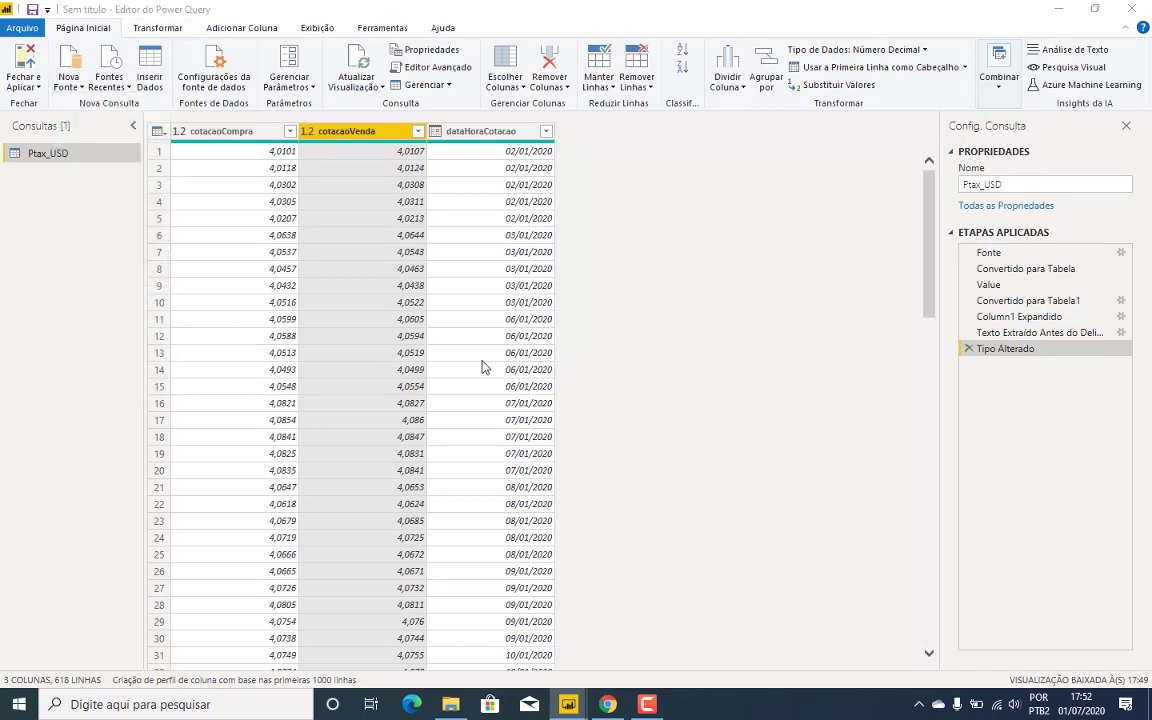
{"action": "key", "text": "ctrl+v"}
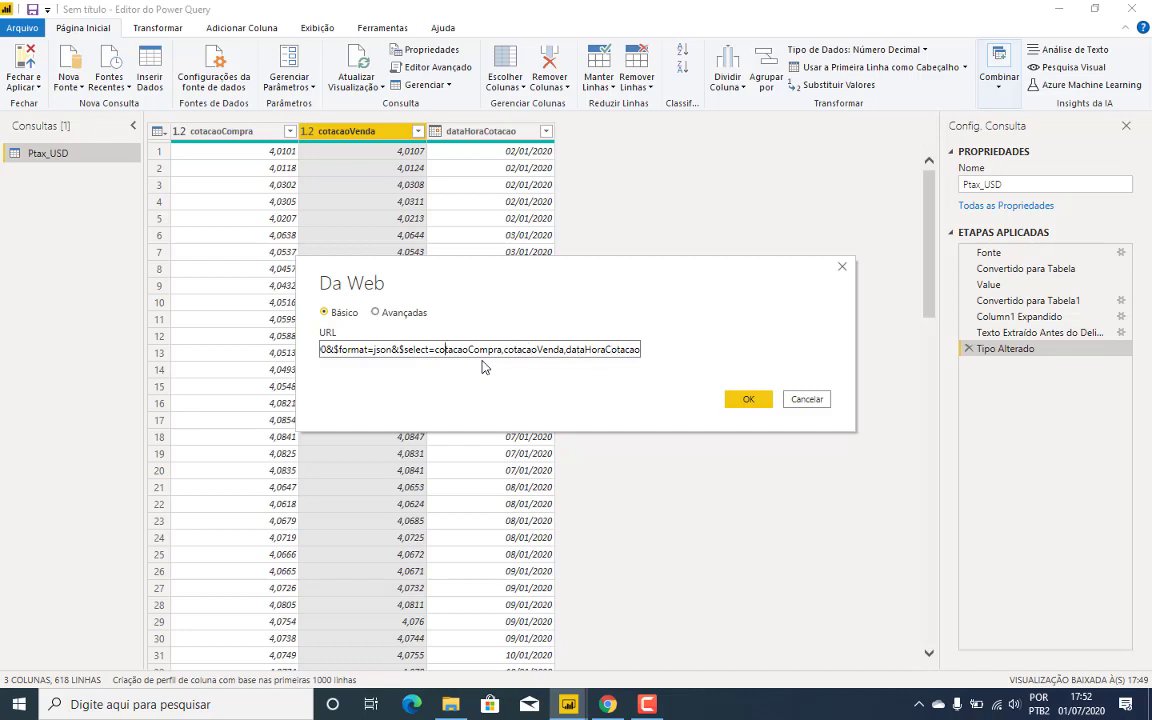
{"action": "key", "text": "Left"}
{"action": "key", "text": "Left"}
{"action": "key", "text": "Left"}
{"action": "key", "text": "Left"}
{"action": "key", "text": "Left"}
{"action": "key", "text": "Left"}
{"action": "key", "text": "Left"}
{"action": "key", "text": "Left"}
{"action": "key", "text": "Left"}
{"action": "key", "text": "Left"}
{"action": "key", "text": "Left"}
{"action": "key", "text": "Left"}
{"action": "key", "text": "Left"}
{"action": "key", "text": "Left"}
{"action": "key", "text": "Left"}
{"action": "key", "text": "Left"}
{"action": "key", "text": "Left"}
{"action": "key", "text": "Left"}
{"action": "key", "text": "Left"}
{"action": "key", "text": "Left"}
{"action": "key", "text": "Left"}
{"action": "key", "text": "Left"}
{"action": "key", "text": "Left"}
{"action": "key", "text": "Left"}
{"action": "key", "text": "Left"}
{"action": "key", "text": "Left"}
{"action": "key", "text": "Left"}
{"action": "key", "text": "Left"}
{"action": "key", "text": "Left"}
{"action": "key", "text": "Left"}
{"action": "key", "text": "Left"}
{"action": "key", "text": "Left"}
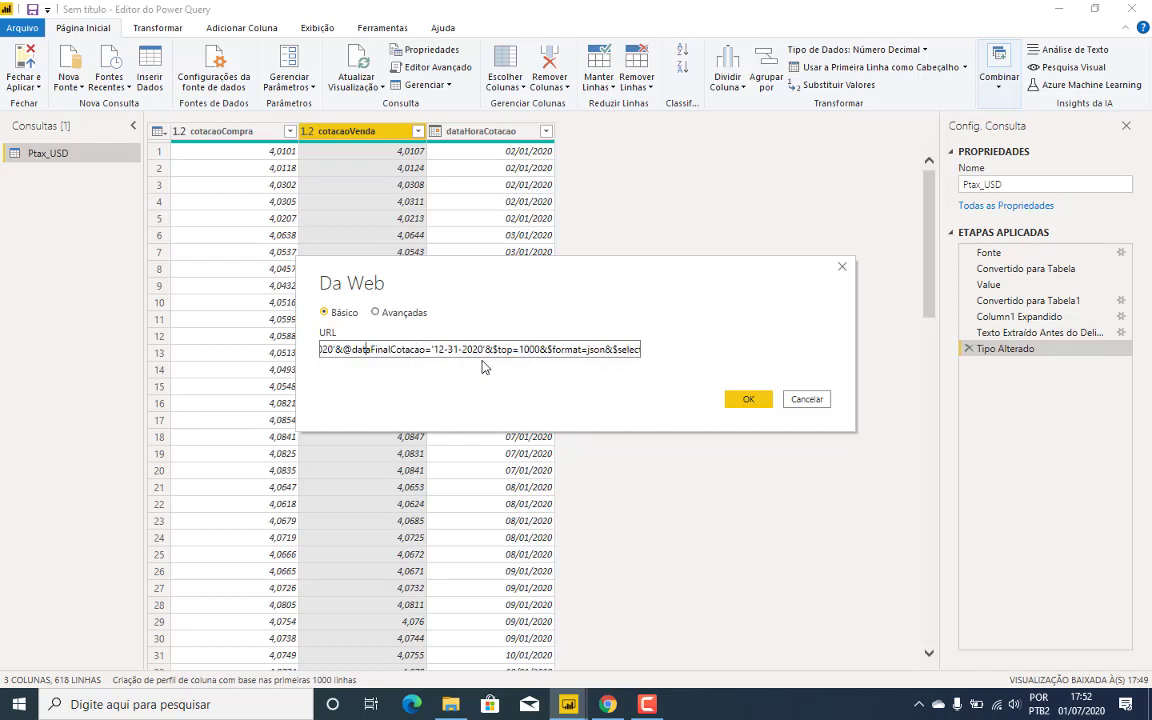
{"action": "key", "text": "Left"}
{"action": "key", "text": "Left"}
{"action": "key", "text": "Left"}
{"action": "key", "text": "Left"}
{"action": "key", "text": "Left"}
{"action": "key", "text": "Left"}
{"action": "key", "text": "Left"}
{"action": "key", "text": "Left"}
{"action": "key", "text": "Left"}
{"action": "key", "text": "Left"}
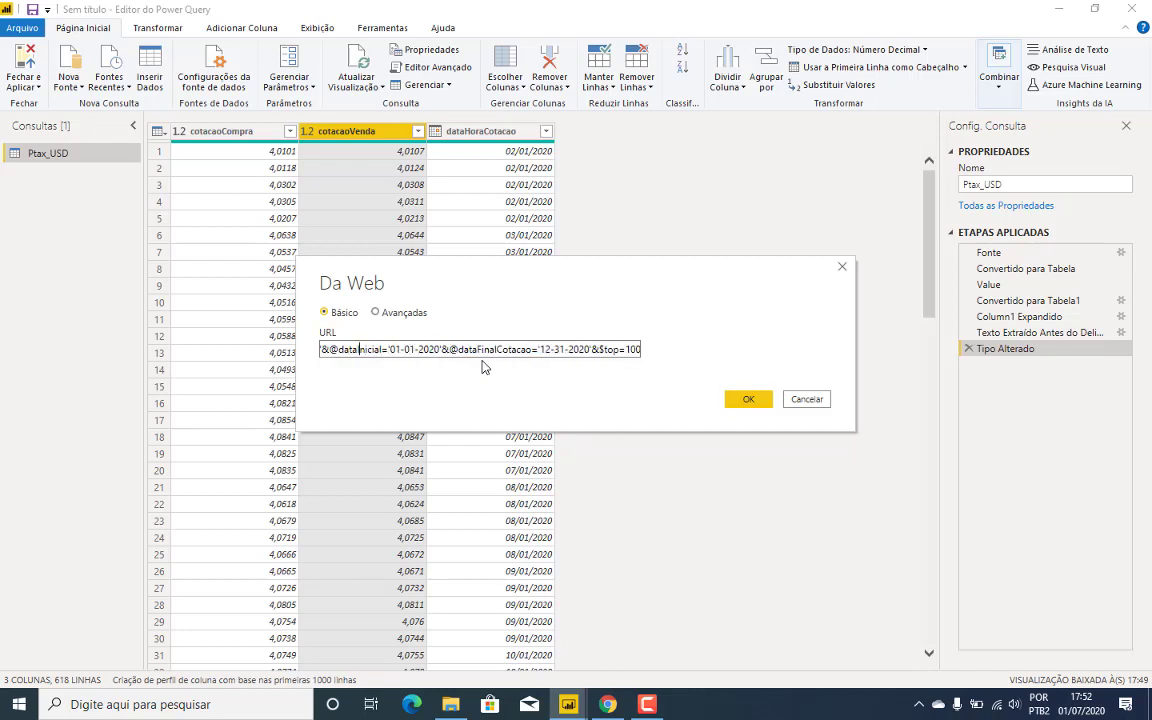
{"action": "key", "text": "Left"}
{"action": "key", "text": "Left"}
{"action": "key", "text": "Left"}
{"action": "key", "text": "Left"}
{"action": "key", "text": "Left"}
{"action": "key", "text": "Left"}
{"action": "key", "text": "Left"}
{"action": "key", "text": "Left"}
{"action": "key", "text": "Left"}
{"action": "key", "text": "Left"}
{"action": "key", "text": "Left"}
{"action": "key", "text": "Left"}
{"action": "key", "text": "Left"}
{"action": "key", "text": "Left"}
{"action": "key", "text": "Left"}
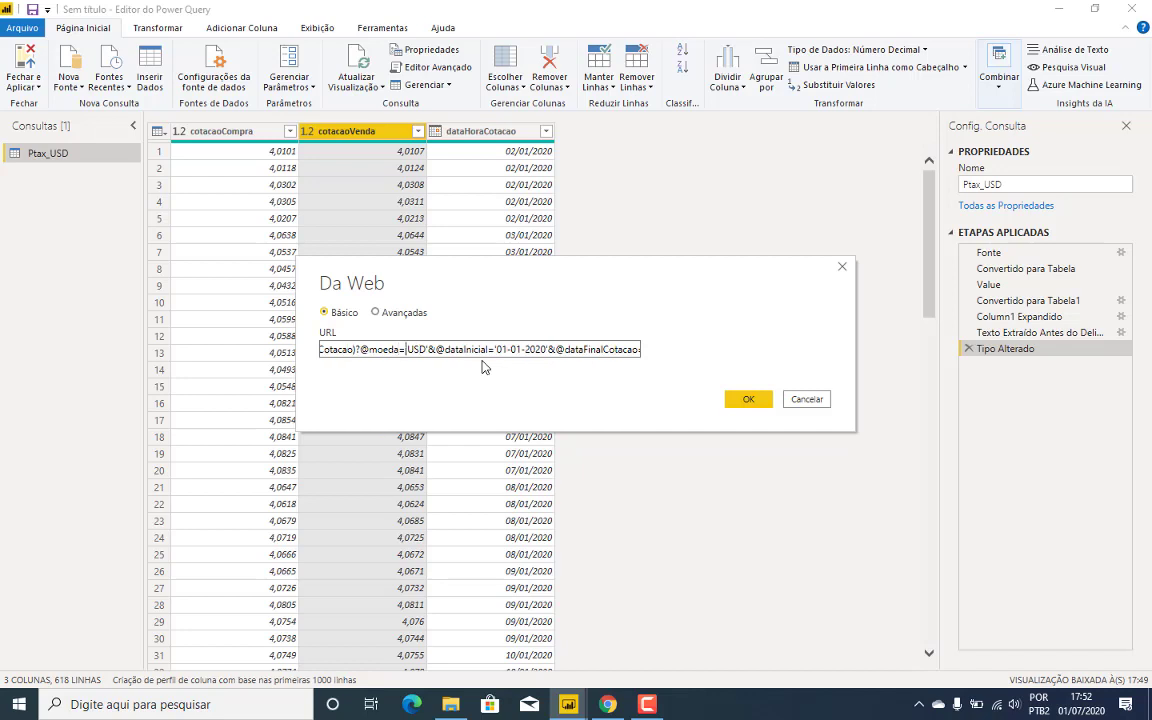
{"action": "key", "text": "BackSpace"}
{"action": "key", "text": "BackSpace"}
{"action": "key", "text": "BackSpace"}
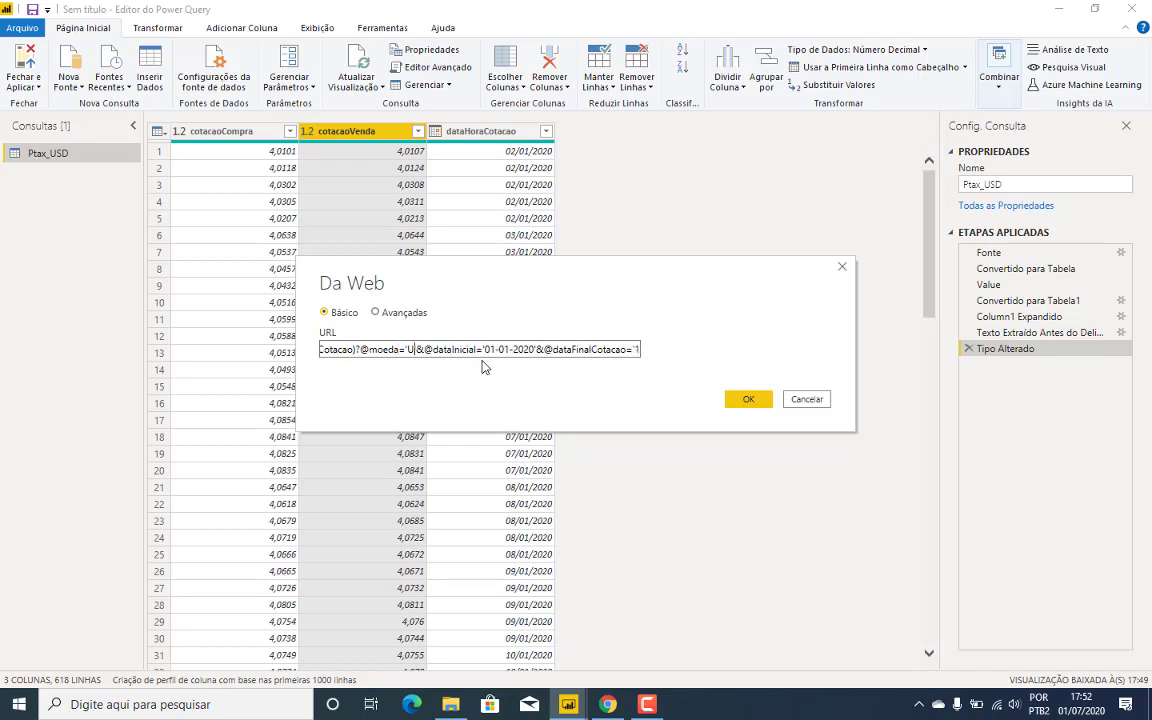
{"action": "type", "text": "EUR"}
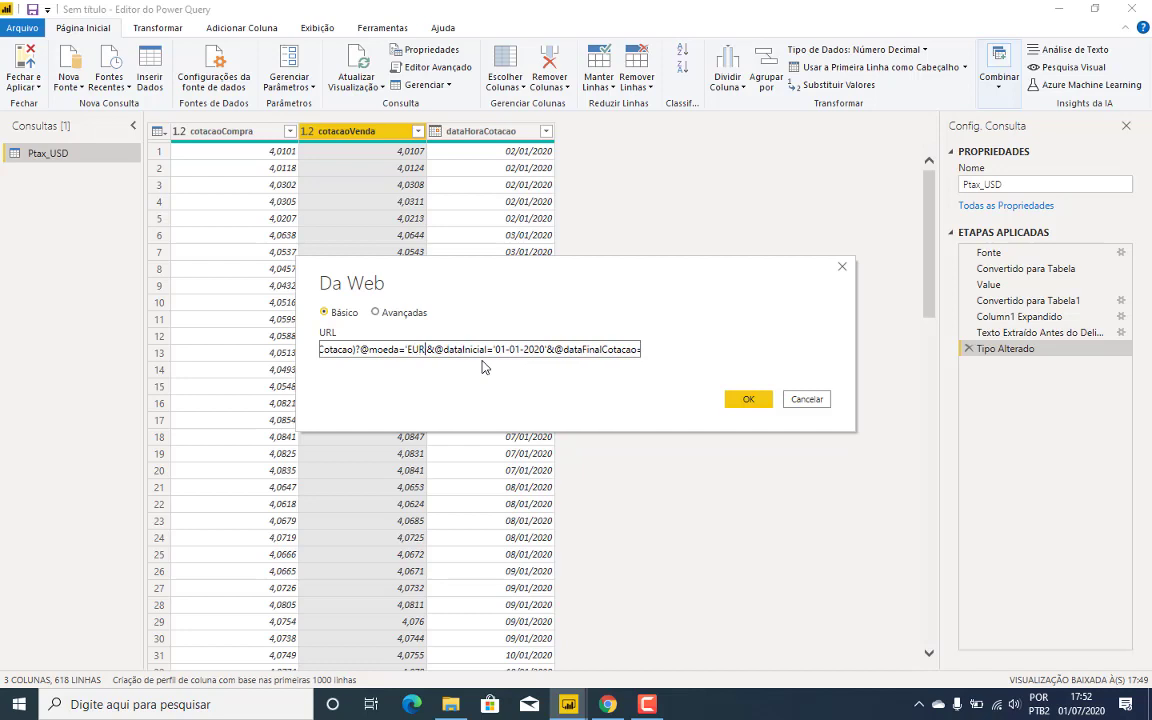
{"action": "left_click", "coordinate": [756, 400]}
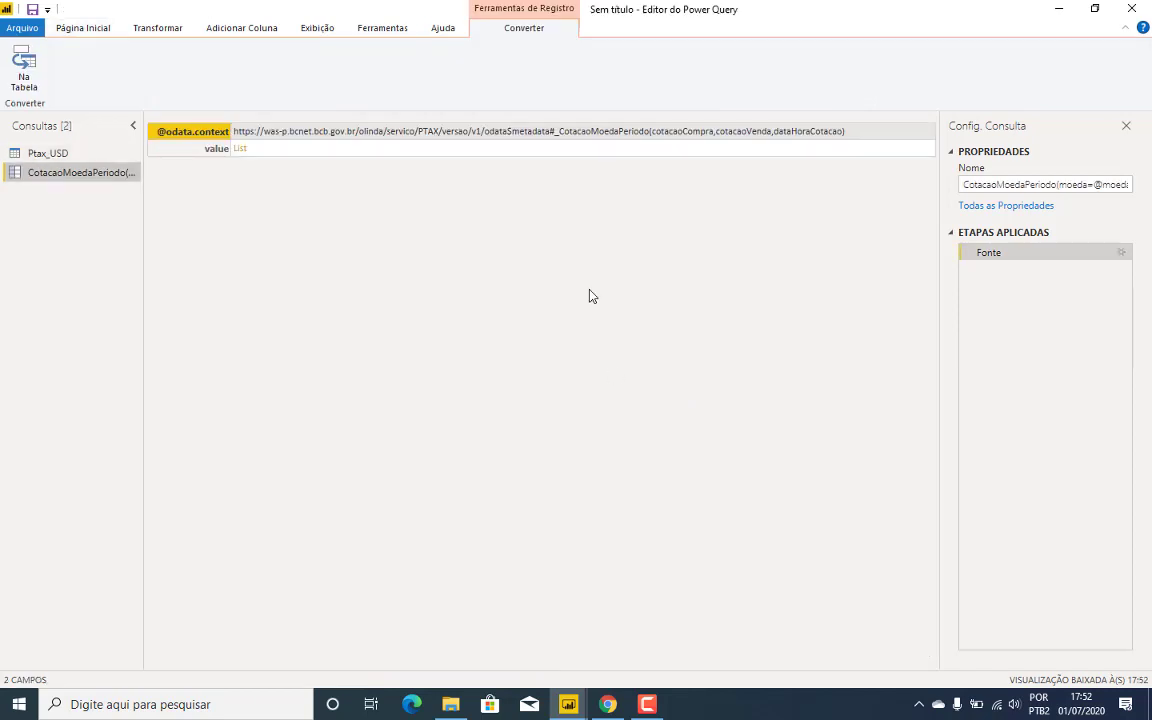
Convert the loaded EUR record into a table and drill down into the List in its value row
{"action": "left_click", "coordinate": [270, 150]}
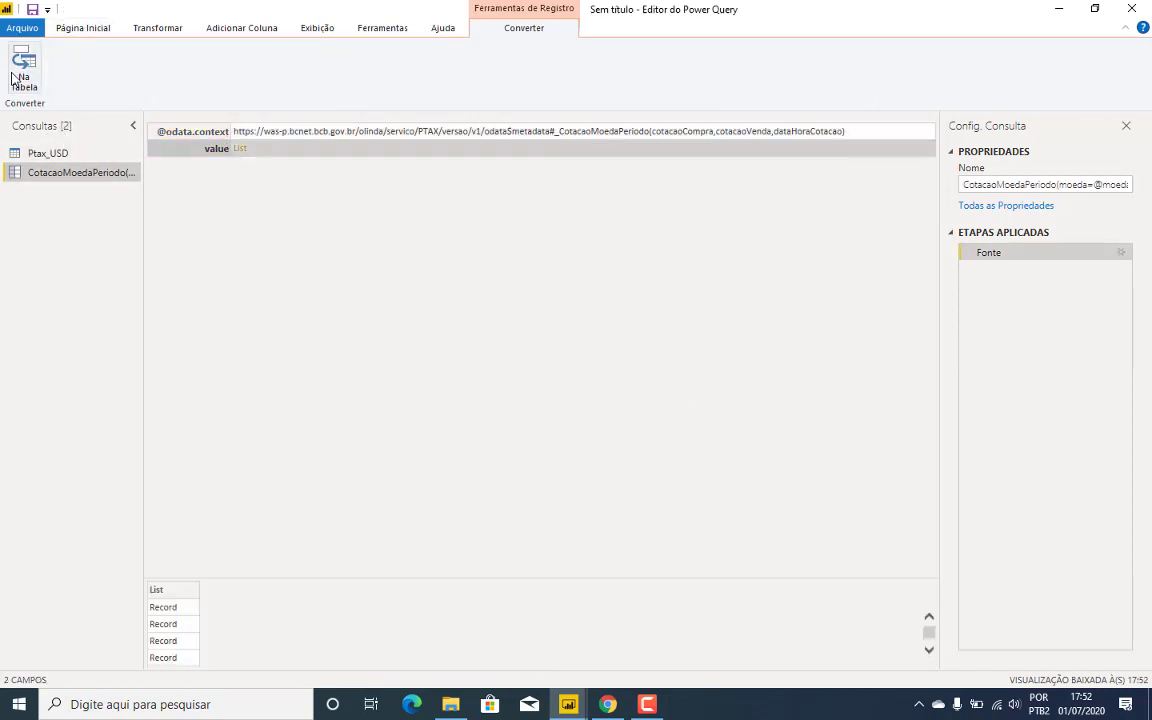
{"action": "left_click", "coordinate": [14, 77]}
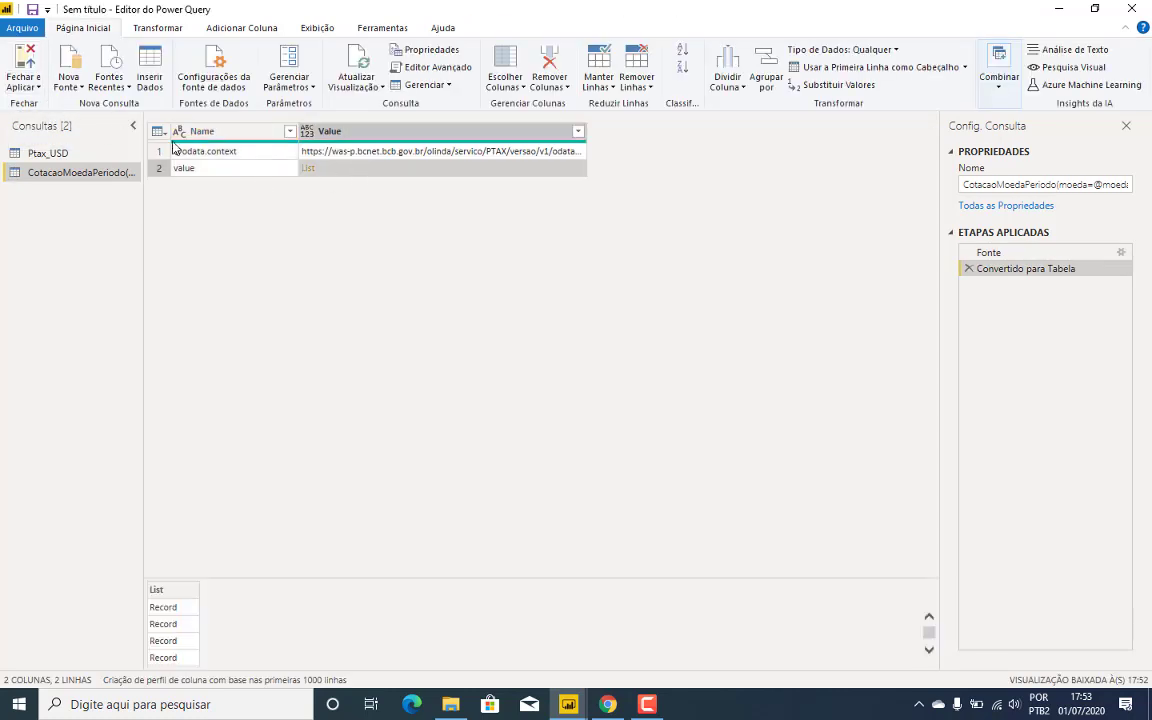
{"action": "left_click", "coordinate": [307, 168]}
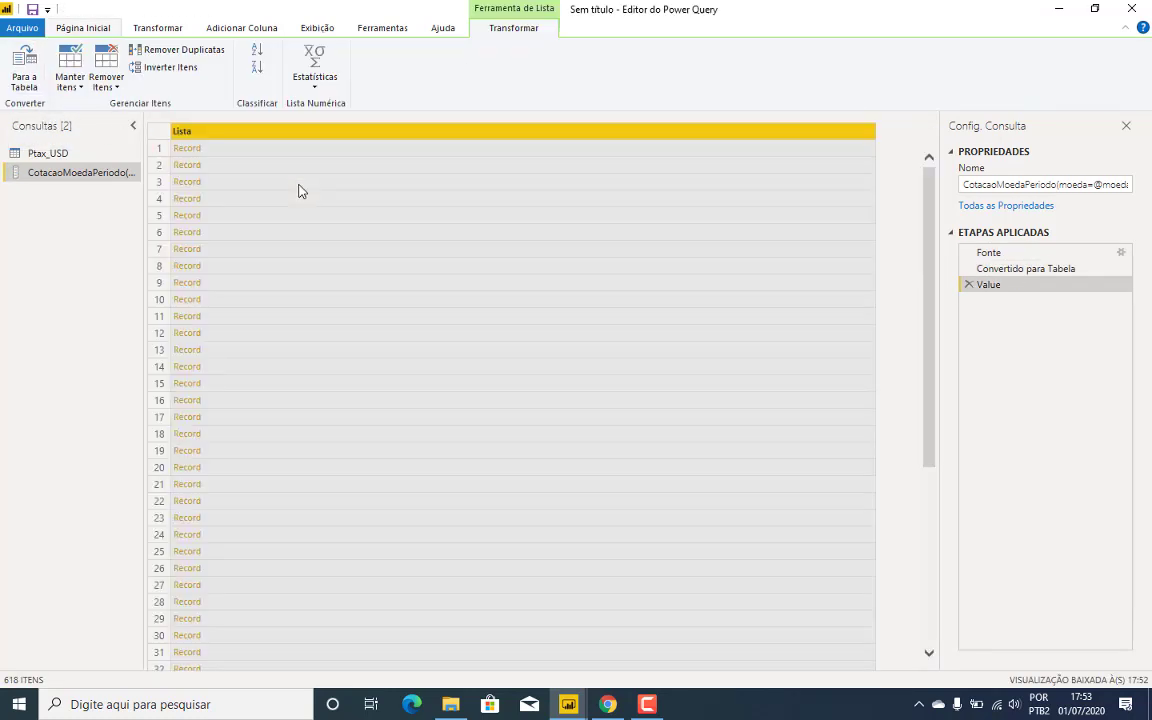
Convert the list to a table with no delimiter, expanding Column1 into all its fields without the original column name prefix
{"action": "left_click", "coordinate": [23, 72]}
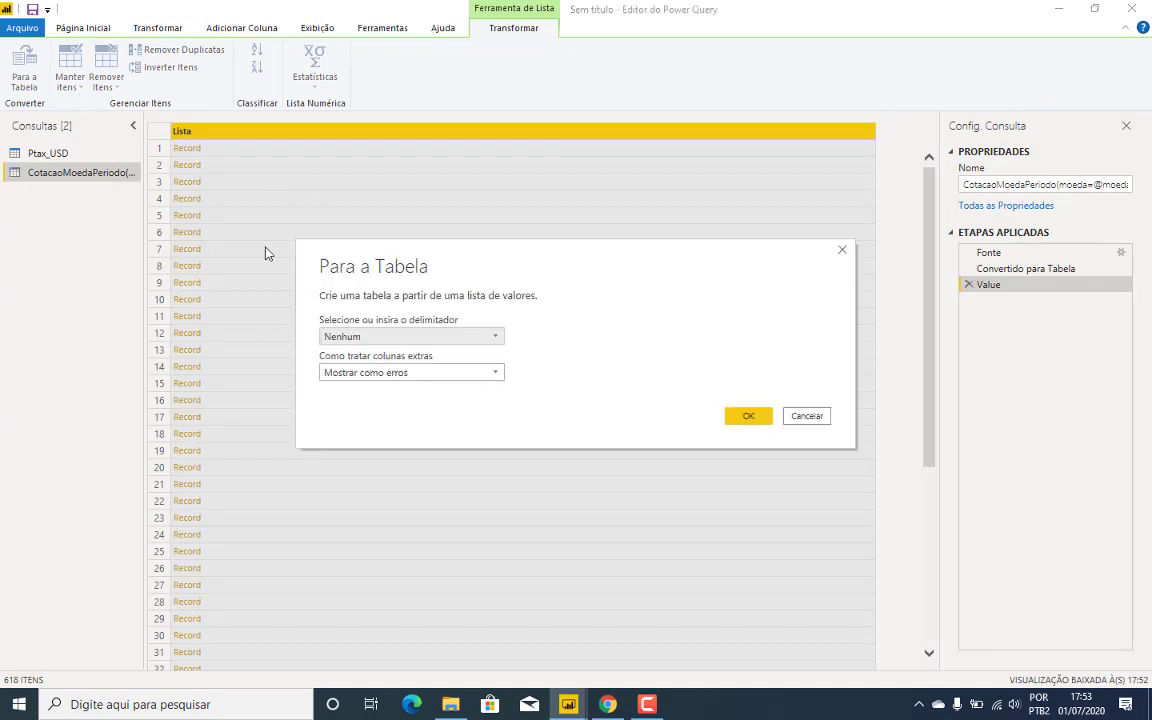
{"action": "left_click", "coordinate": [757, 416]}
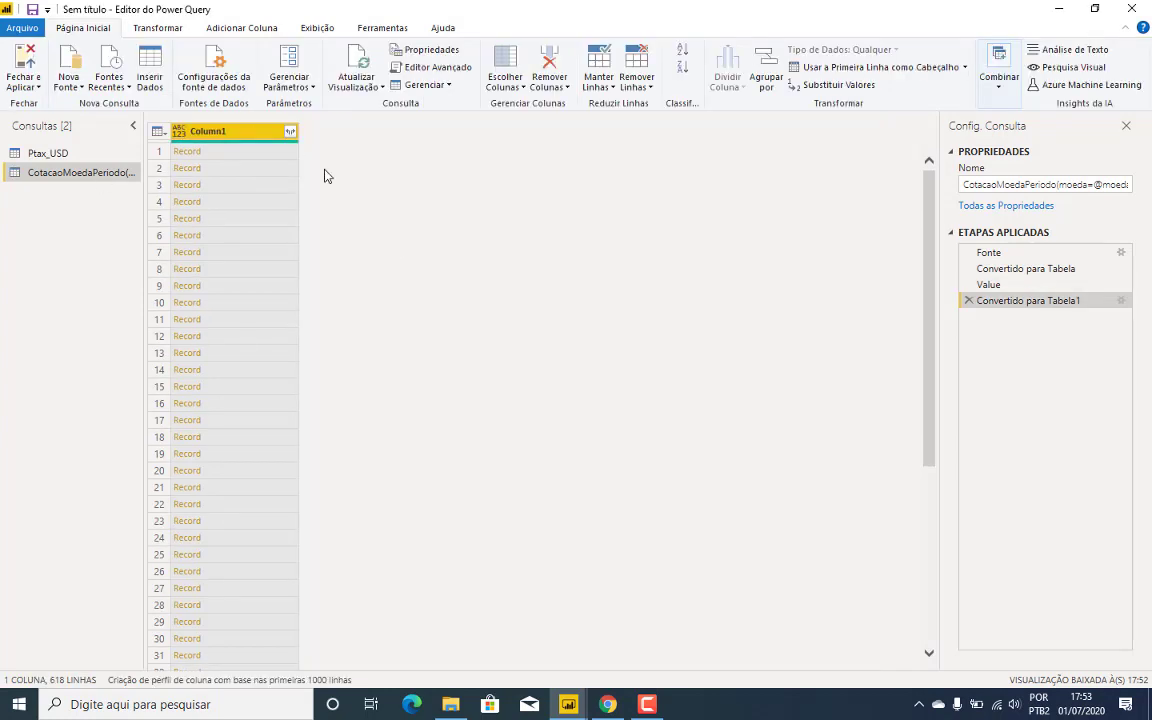
{"action": "left_click", "coordinate": [290, 132]}
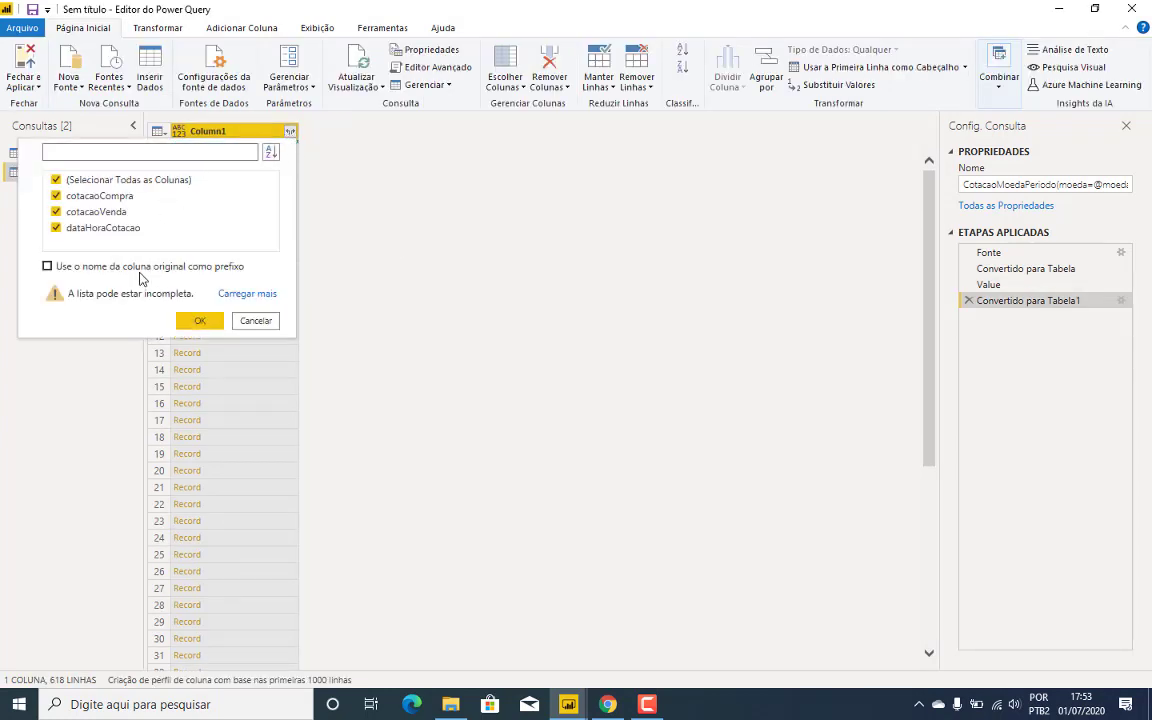
{"action": "left_click", "coordinate": [214, 322]}
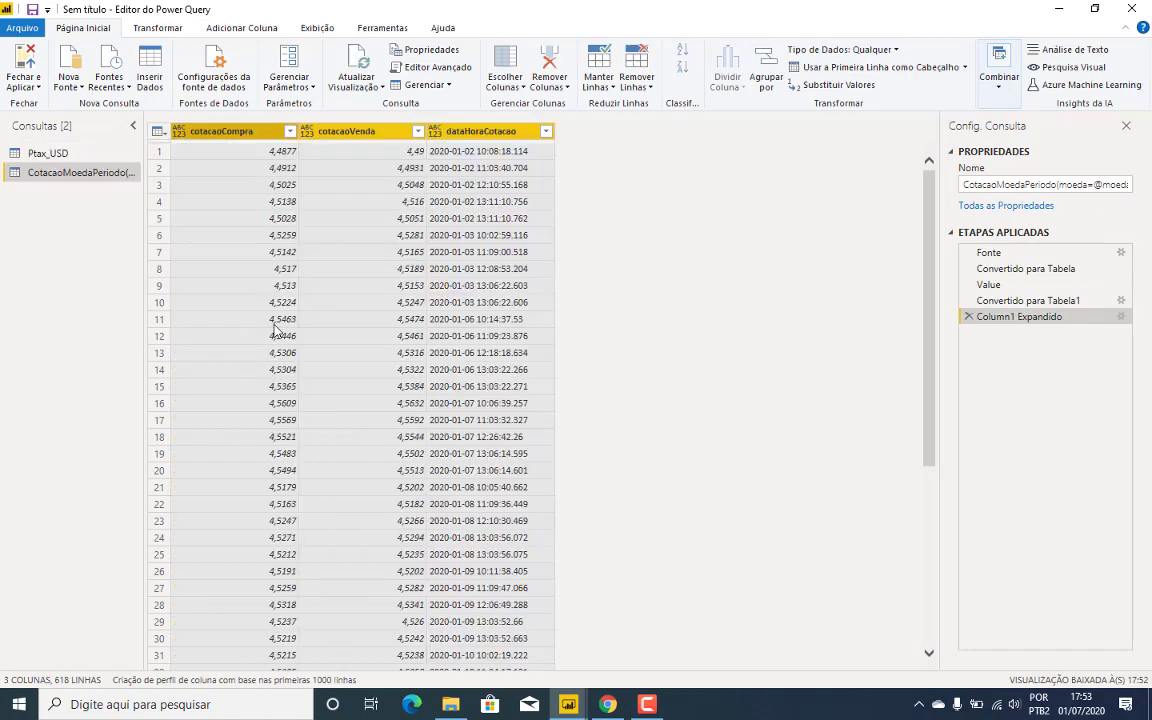
{"action": "scroll", "coordinate": [370, 270], "scroll_direction": "down", "scroll_amount": 17}
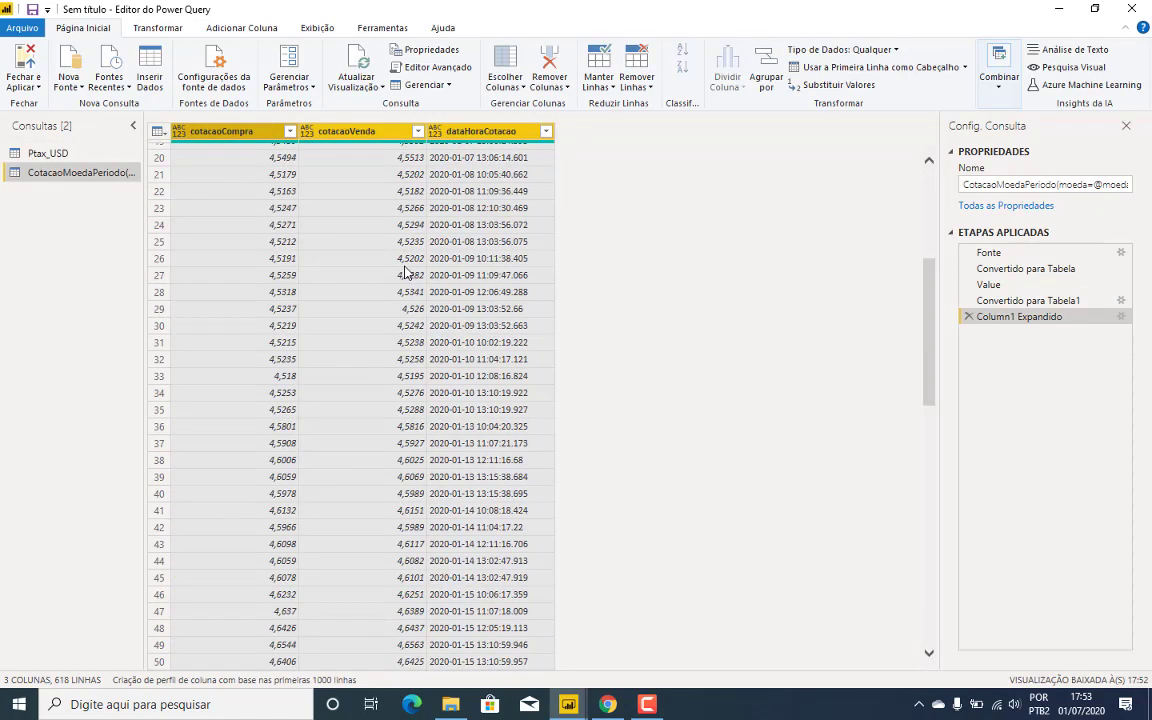
{"action": "scroll", "coordinate": [405, 272], "scroll_direction": "down", "scroll_amount": 20}
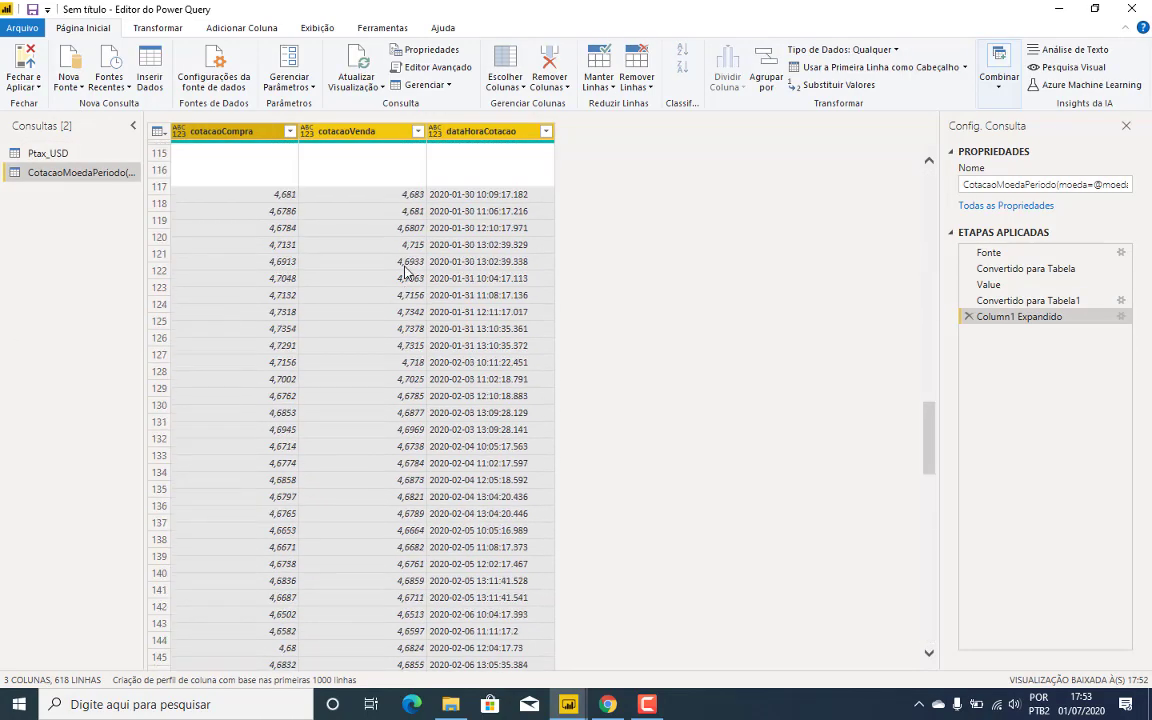
{"action": "scroll", "coordinate": [407, 273], "scroll_direction": "up", "scroll_amount": 15}
Reduce the dataHoraCotacao values to the text before the space delimiter and change the column's type to Data
{"action": "left_click", "coordinate": [480, 133]}
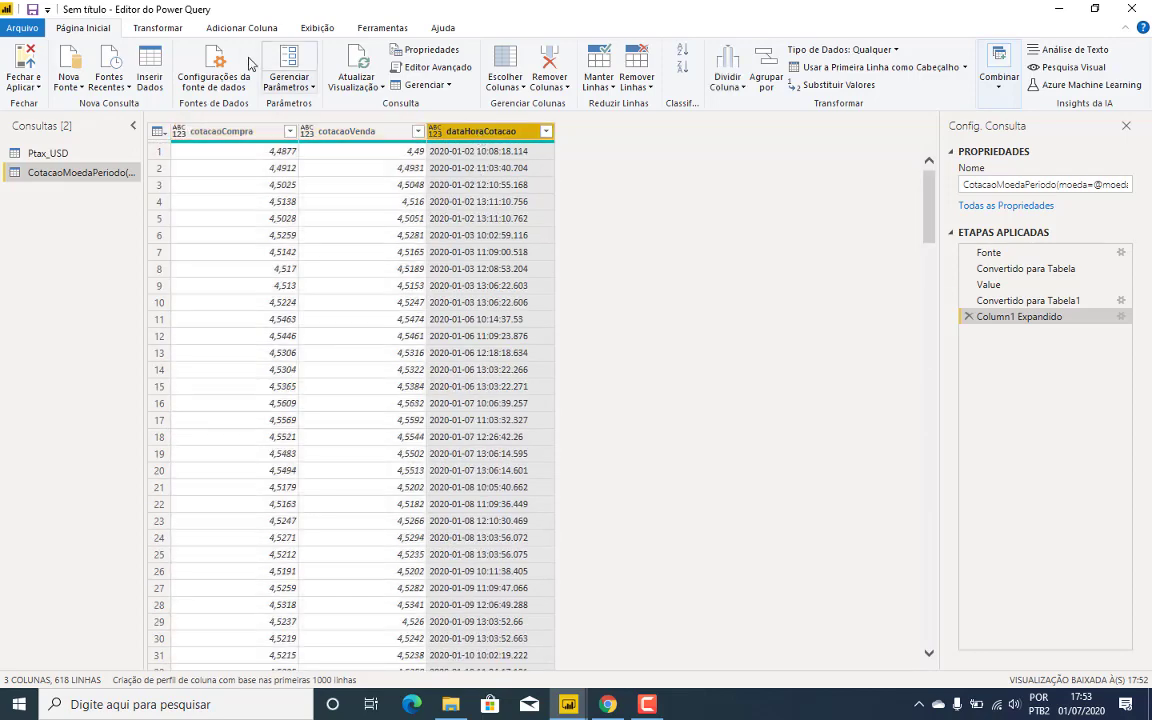
{"action": "left_click", "coordinate": [160, 30]}
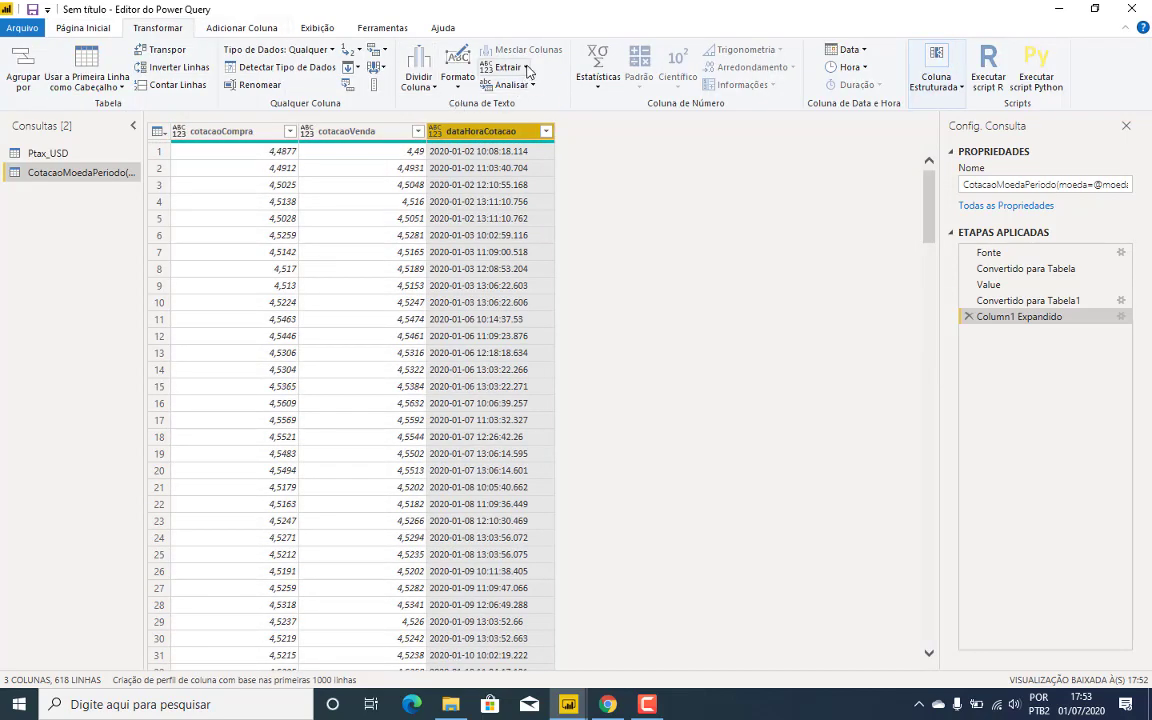
{"action": "left_click", "coordinate": [525, 67]}
{"action": "left_click", "coordinate": [555, 157]}
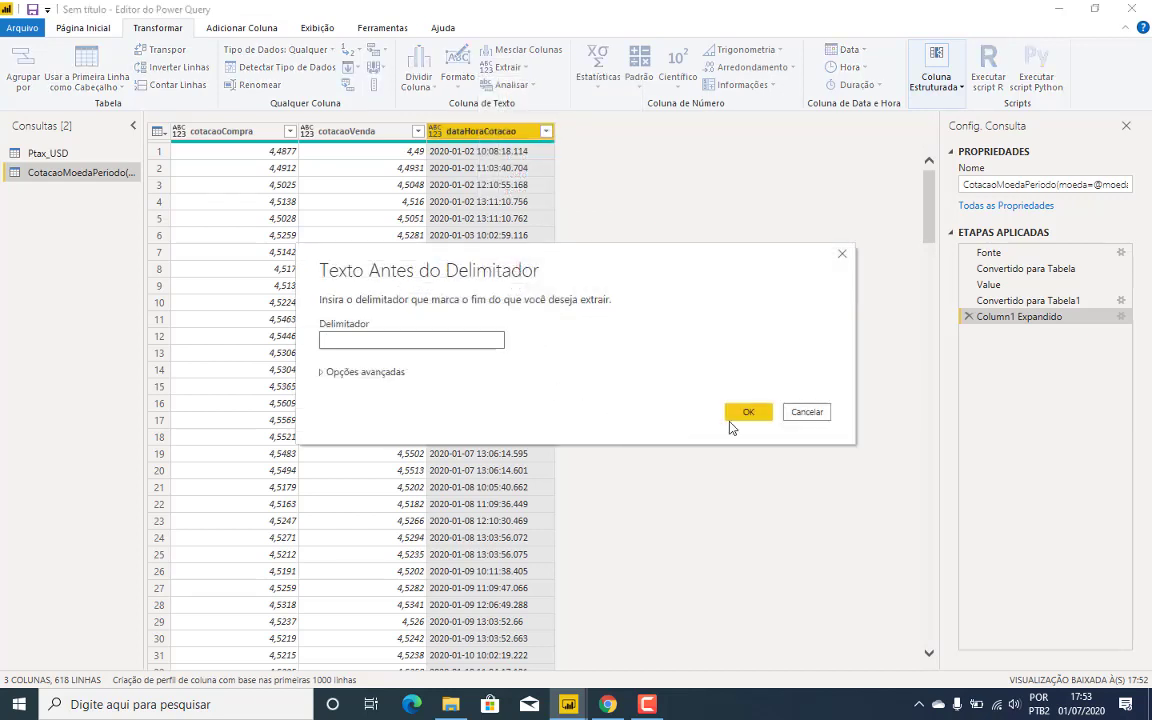
{"action": "left_click", "coordinate": [748, 411]}
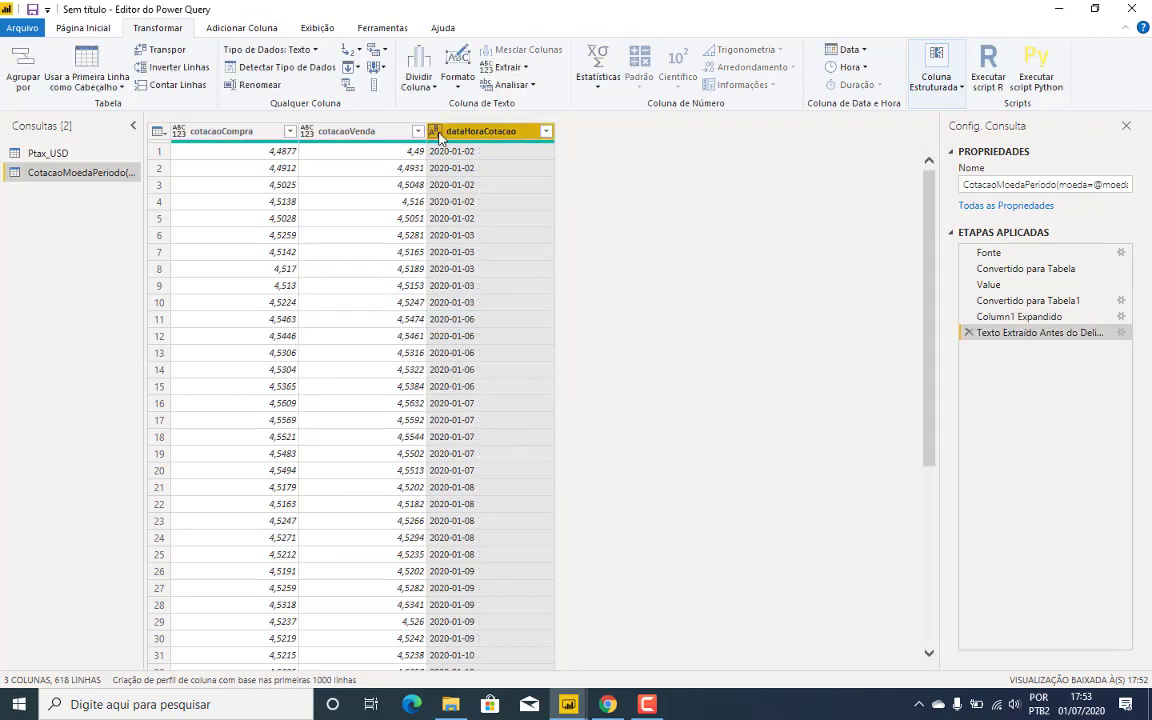
{"action": "left_click", "coordinate": [436, 131]}
{"action": "left_click", "coordinate": [511, 241]}
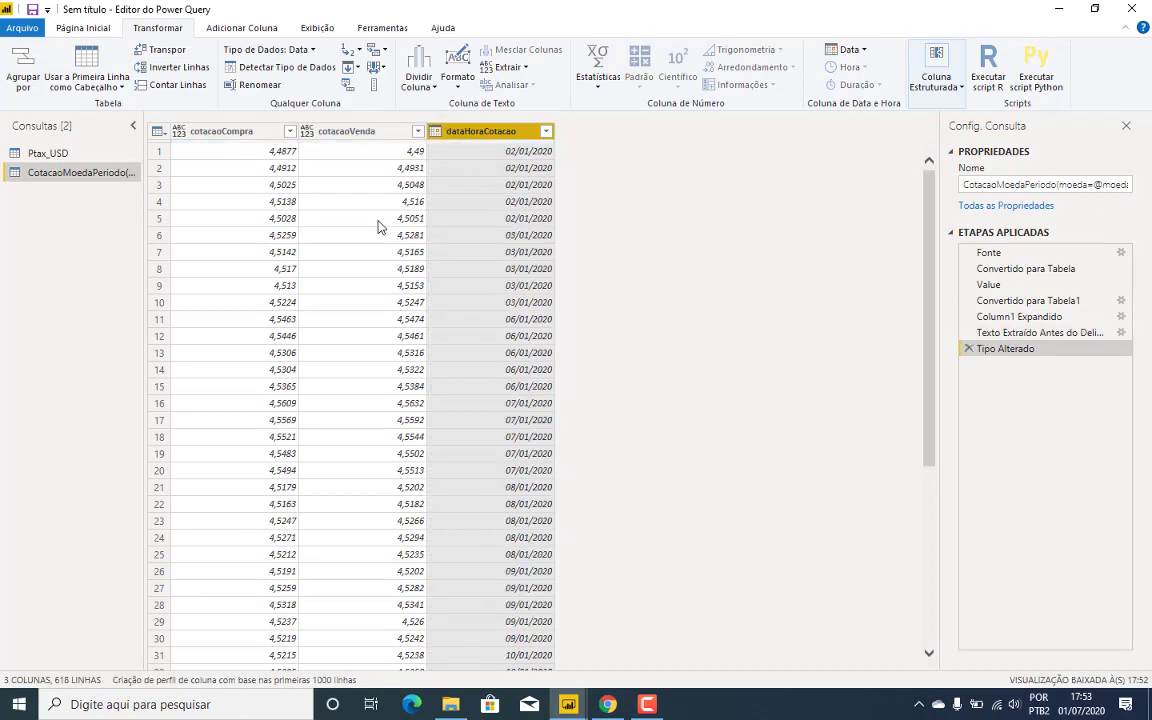
Change the data type of the cotacaoCompra and cotacaoVenda columns to Número Decimal
{"action": "left_click", "coordinate": [180, 131]}
{"action": "left_click", "coordinate": [334, 150]}
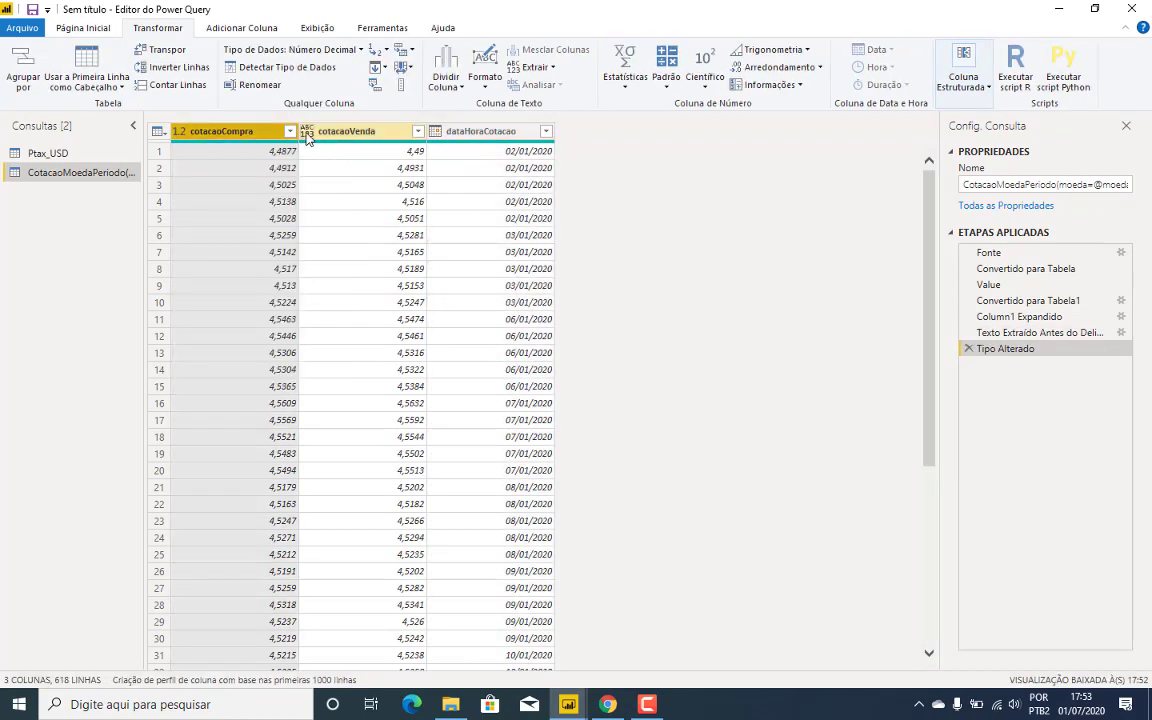
{"action": "left_click", "coordinate": [306, 131]}
{"action": "left_click", "coordinate": [330, 150]}
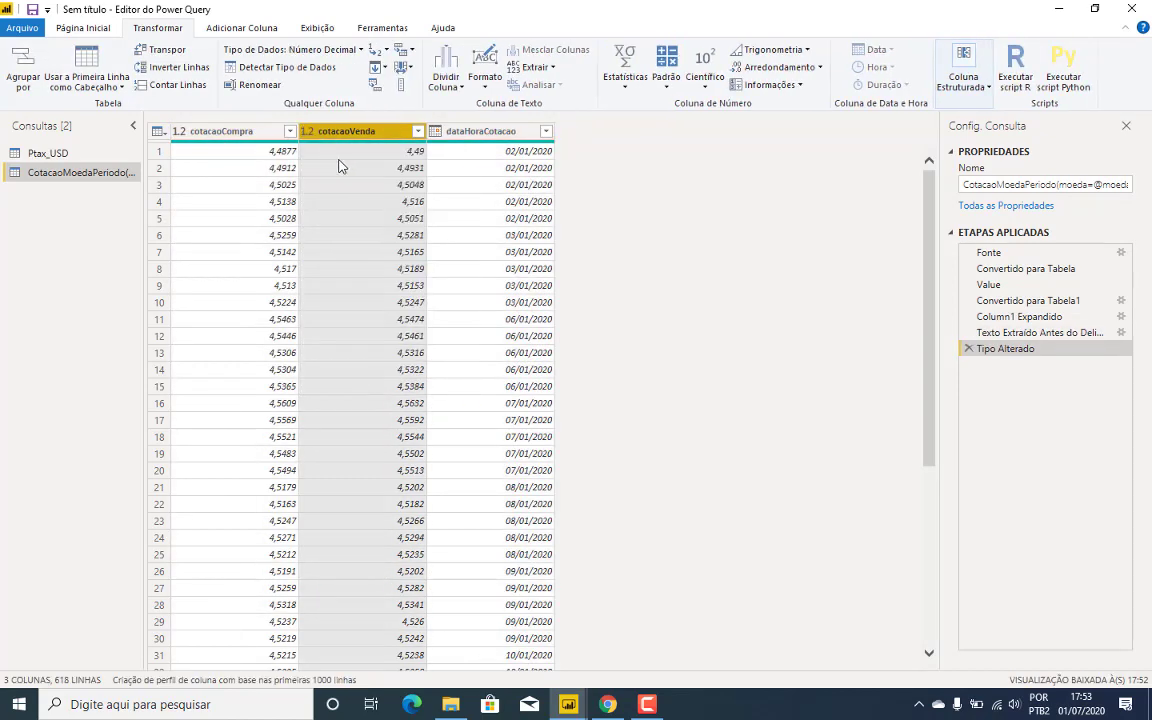
Compare the EUR query with Ptax_USD and rename the EUR query as Ptax_EUR
{"action": "left_click", "coordinate": [57, 153]}
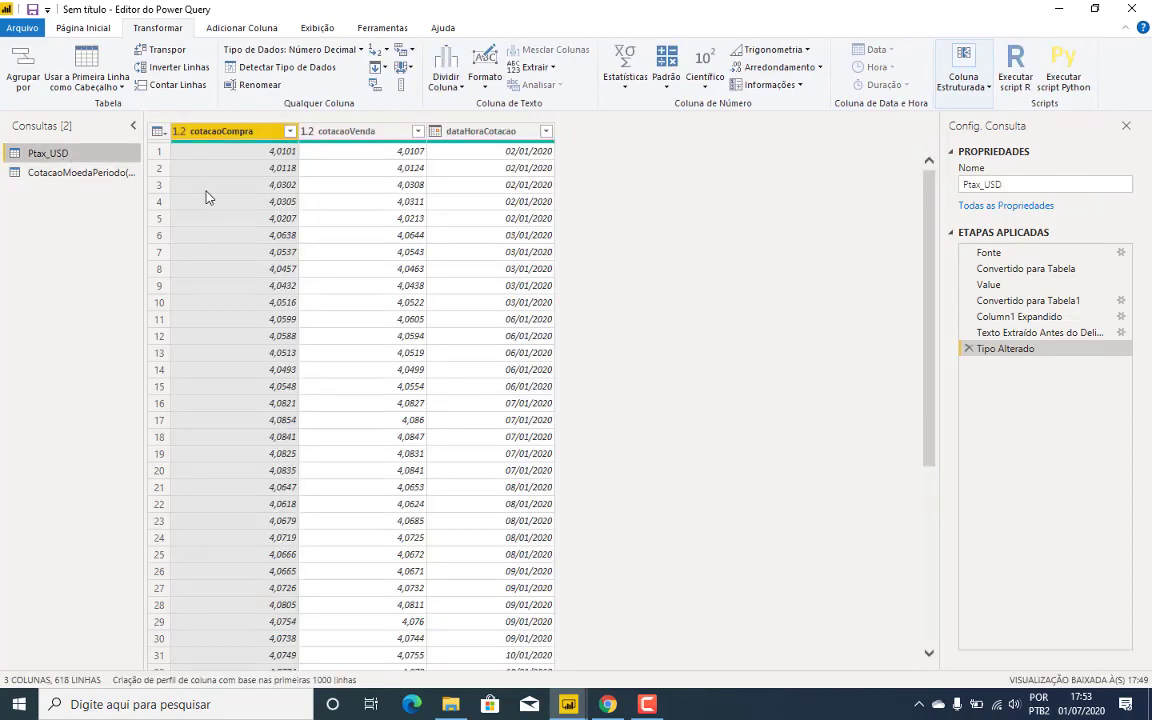
{"action": "left_click", "coordinate": [85, 174]}
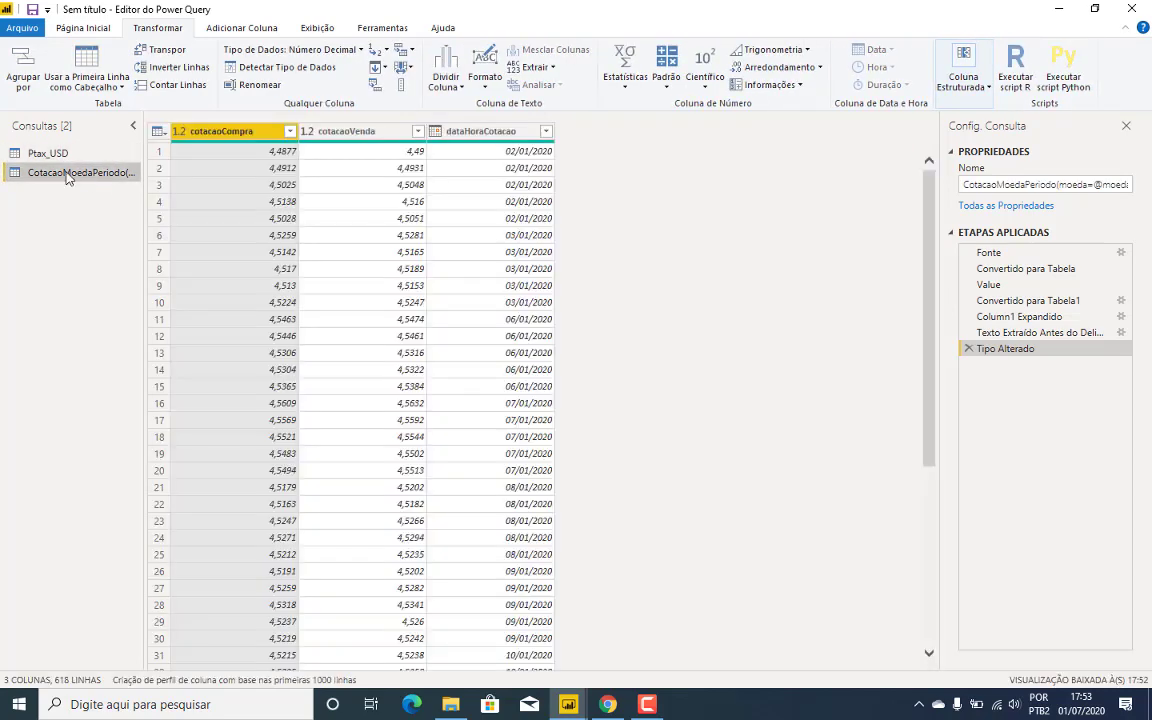
{"action": "left_click", "coordinate": [50, 150]}
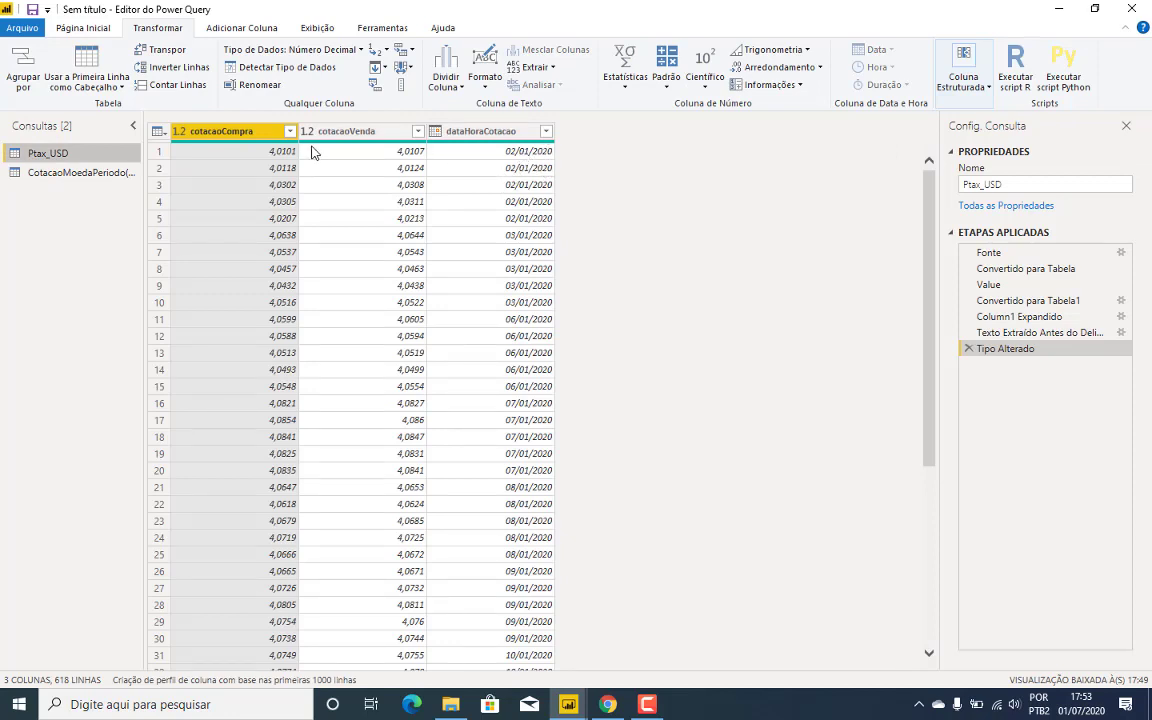
{"action": "left_click", "coordinate": [82, 172]}
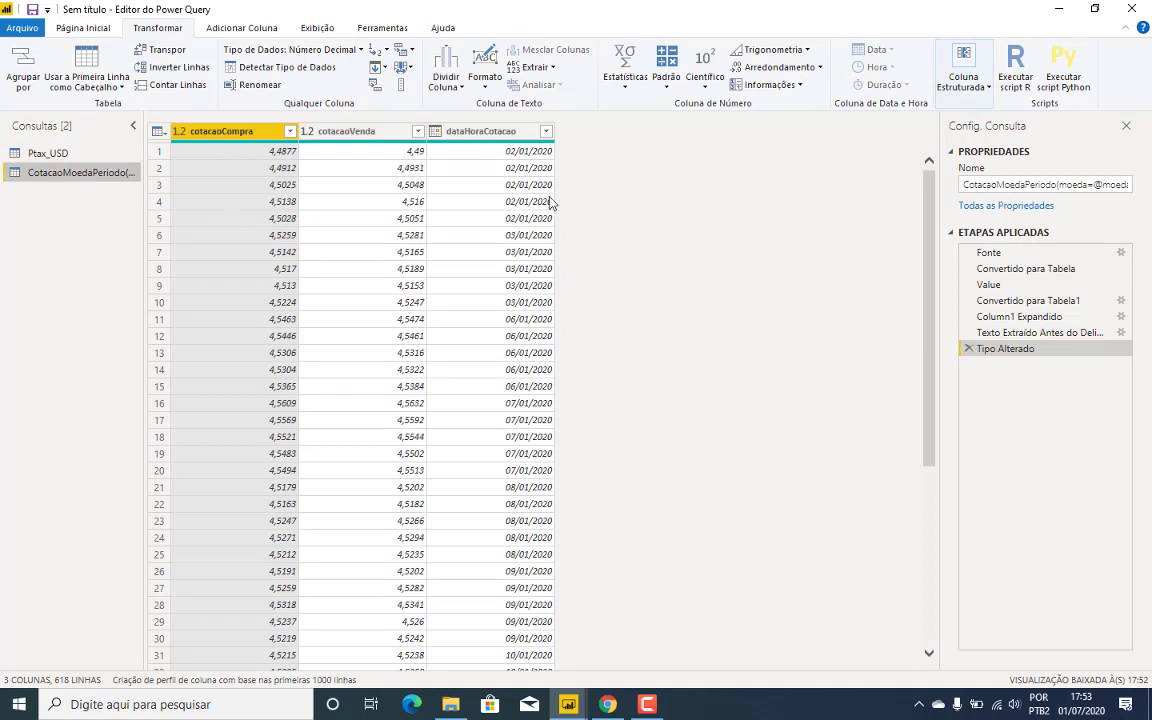
{"action": "left_click", "coordinate": [1074, 186]}
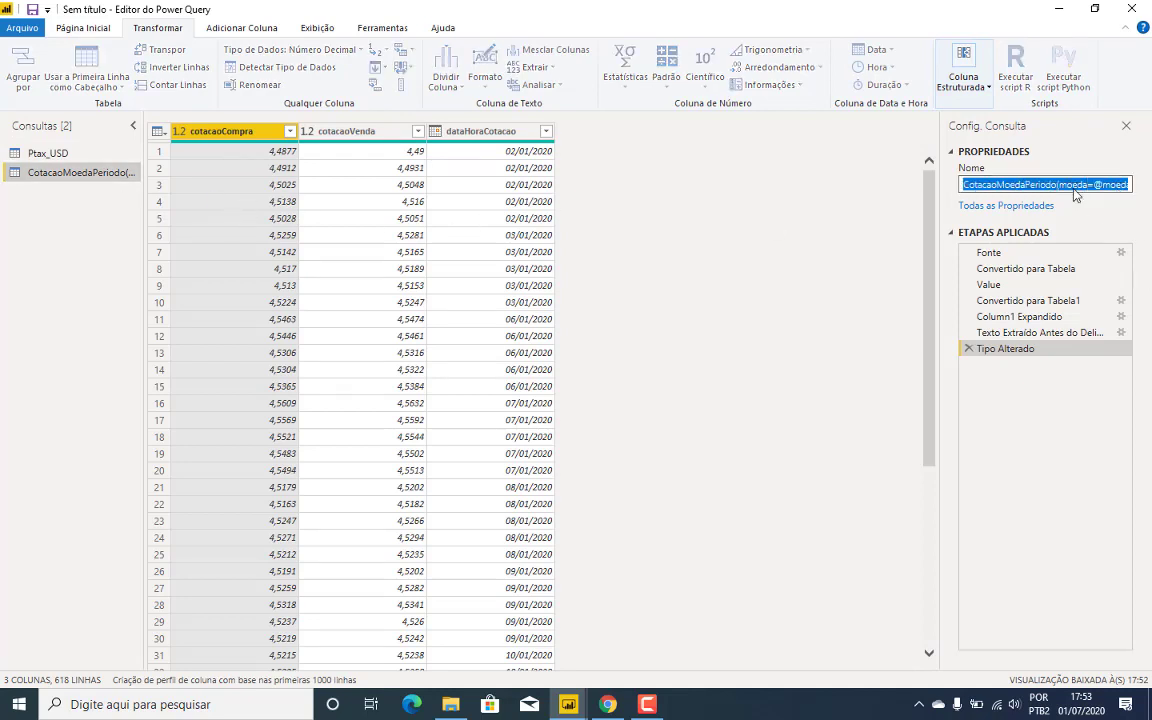
{"action": "type", "text": "Ptax_"}
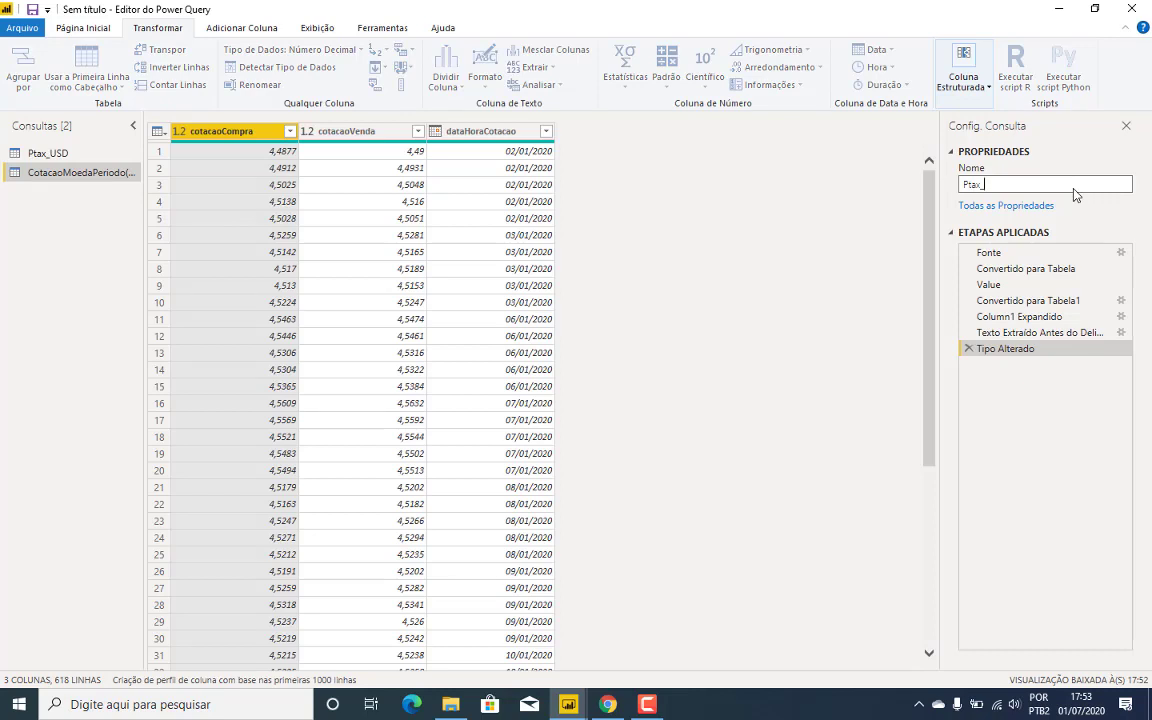
{"action": "type", "text": "EUR"}
{"action": "key", "text": "Return"}
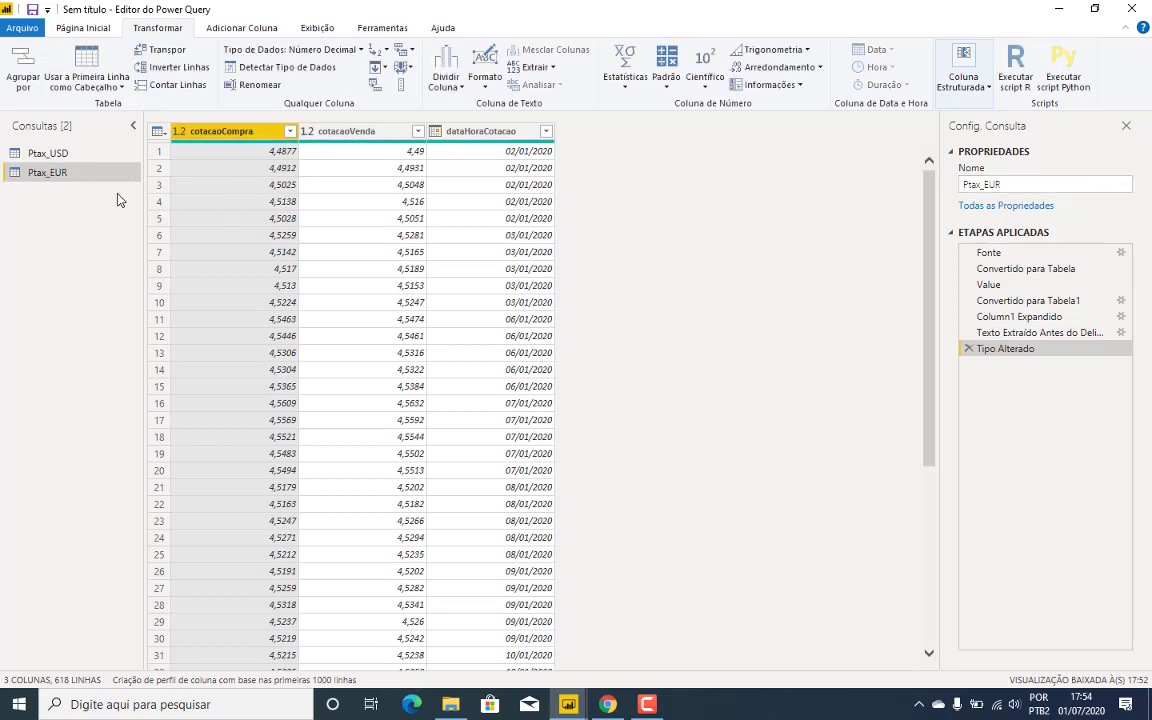
Disable loading (Habilitar carga) for both the Ptax_USD and Ptax_EUR queries
{"action": "right_click", "coordinate": [48, 154]}
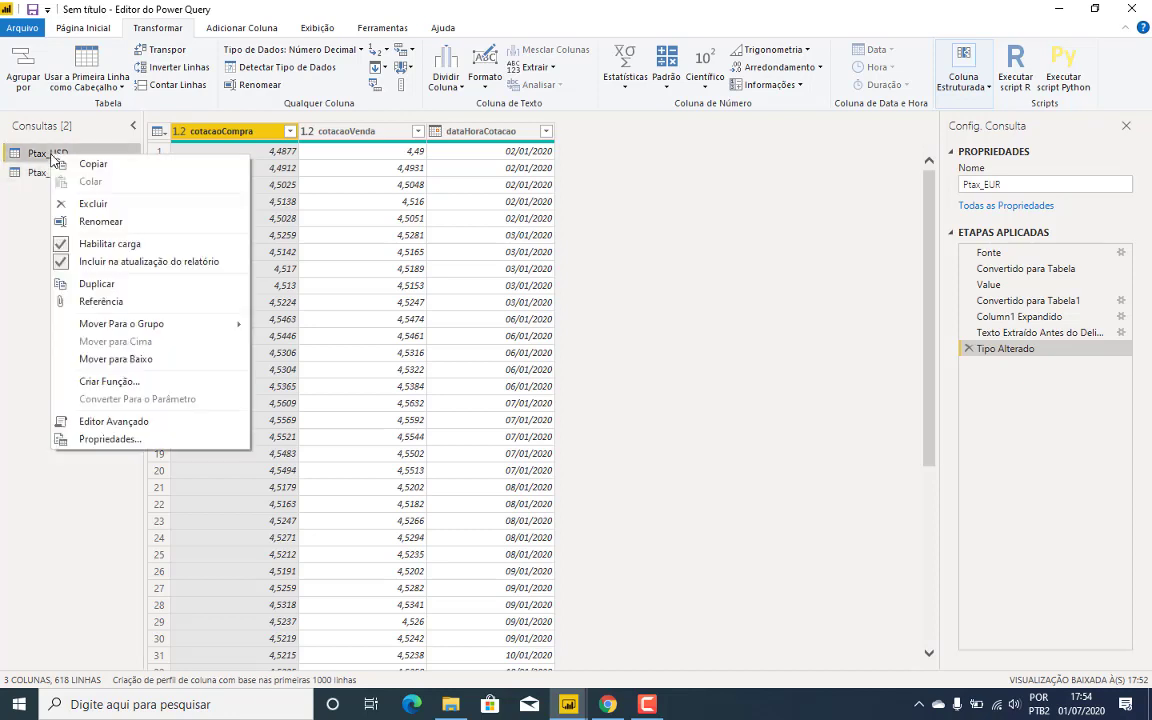
{"action": "left_click", "coordinate": [67, 250]}
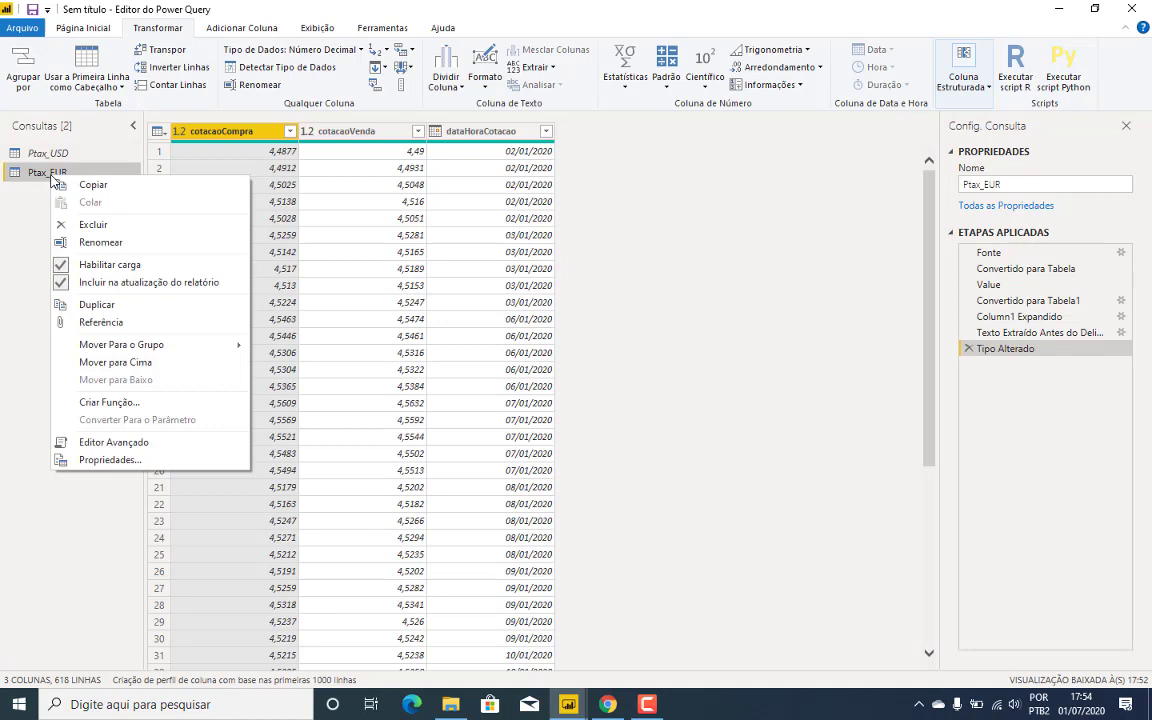
{"action": "left_click", "coordinate": [69, 280]}
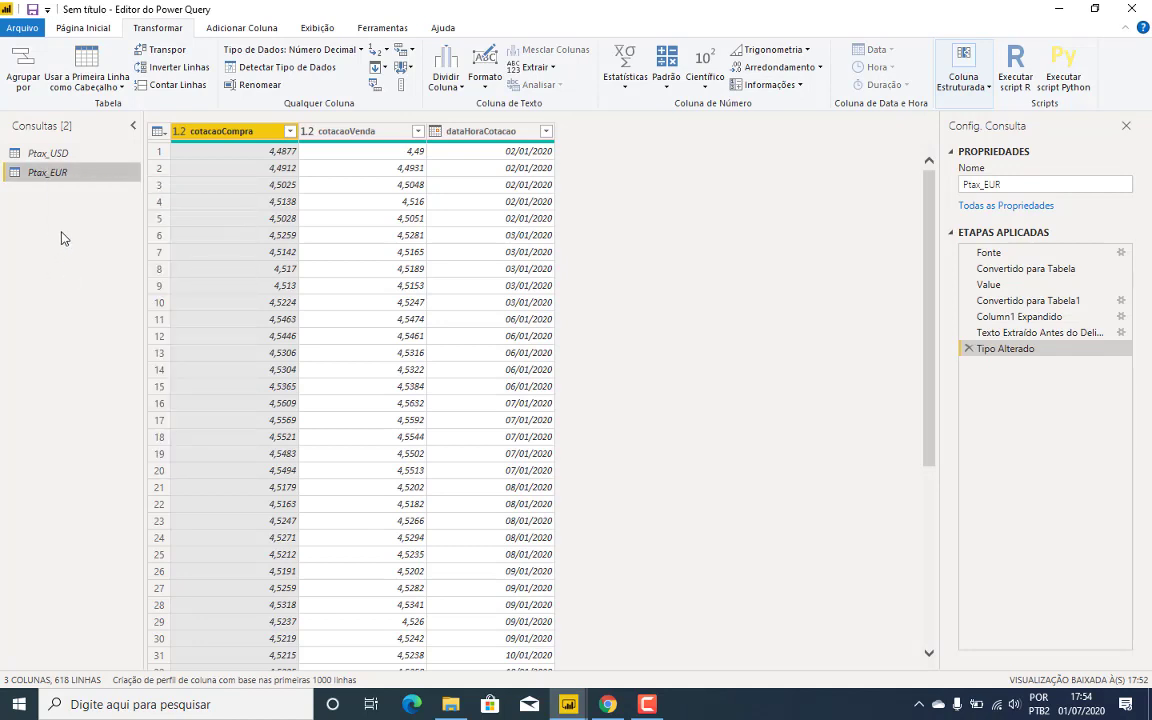
Create a blank query and enter the formula =table.combine(ptax_USD,Ptax_EUR) in it
{"action": "left_click", "coordinate": [86, 28]}
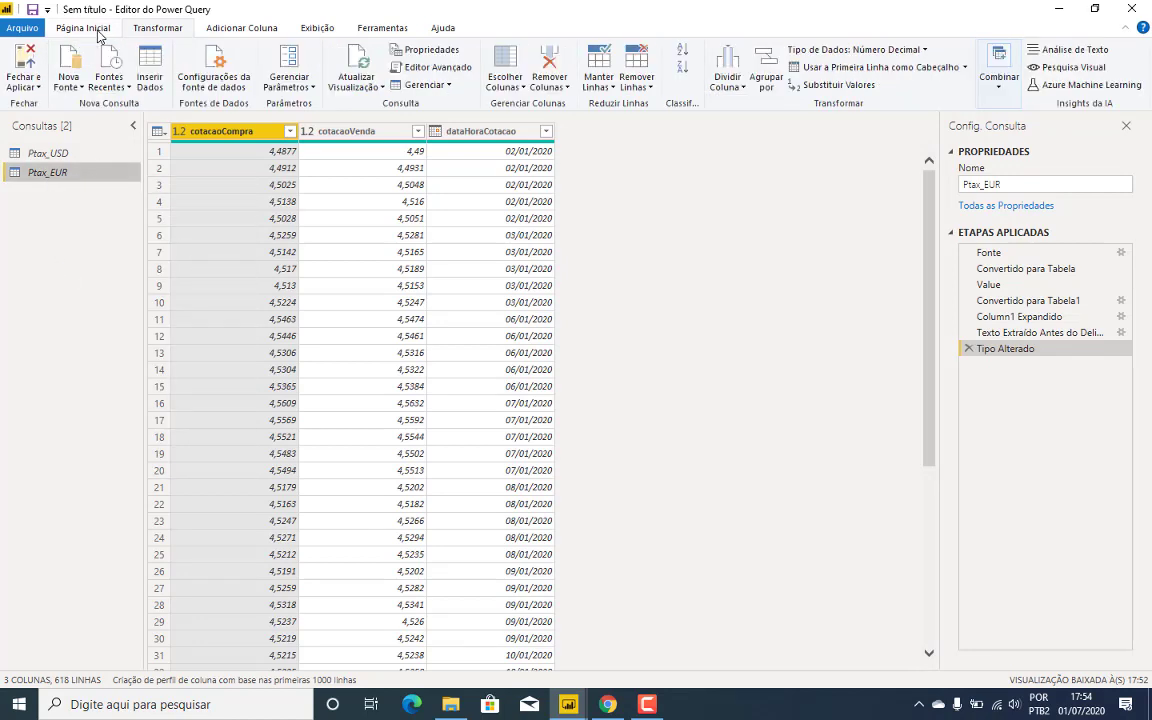
{"action": "left_click", "coordinate": [87, 93]}
{"action": "left_click", "coordinate": [125, 340]}
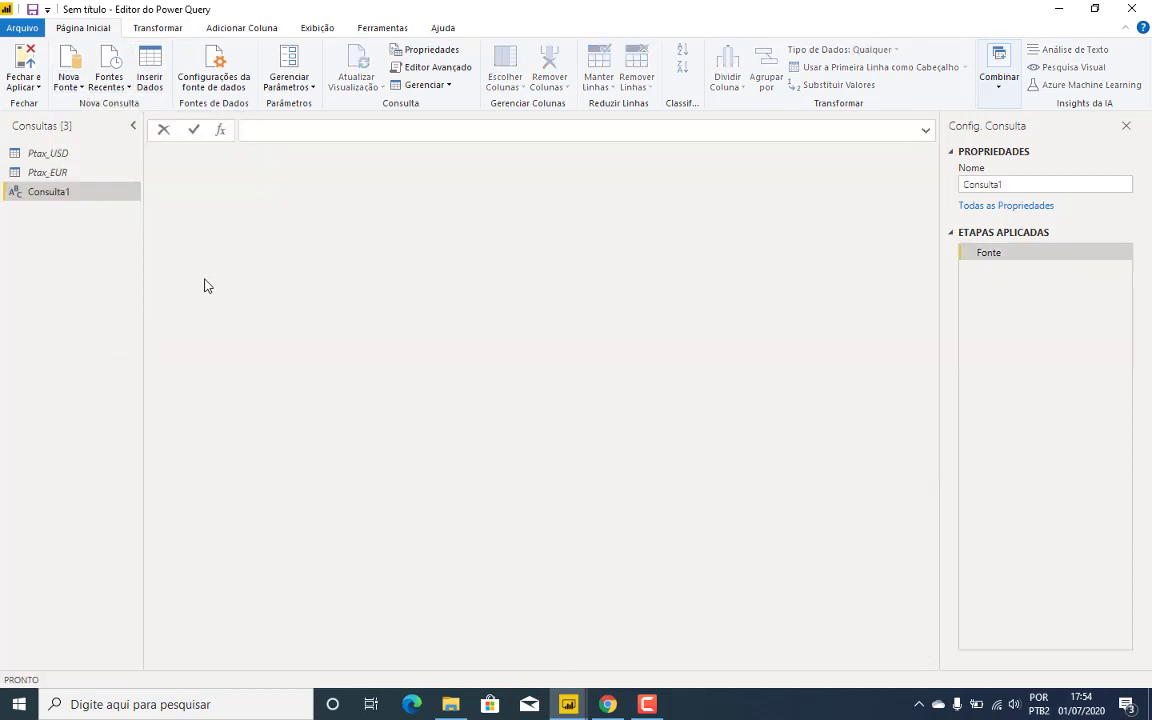
{"action": "type", "text": "=table.combine(ptax"}
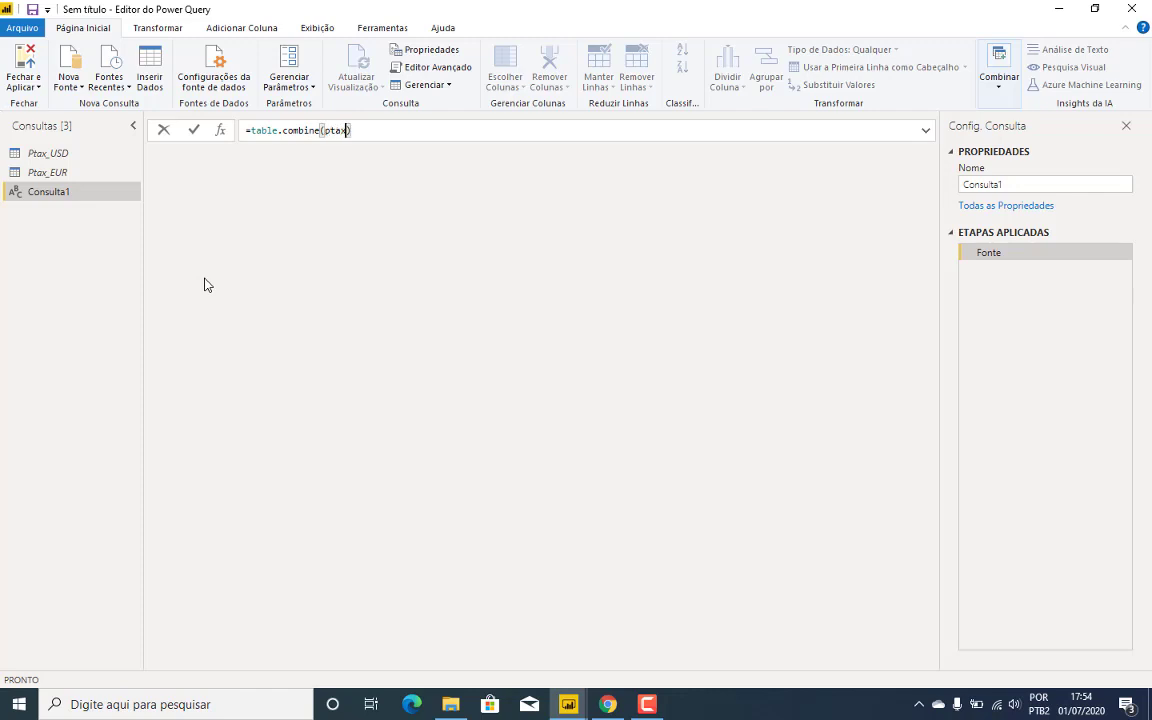
{"action": "type", "text": "_USd"}
{"action": "type", "text": "D,"}
{"action": "type", "text": "Pta"}
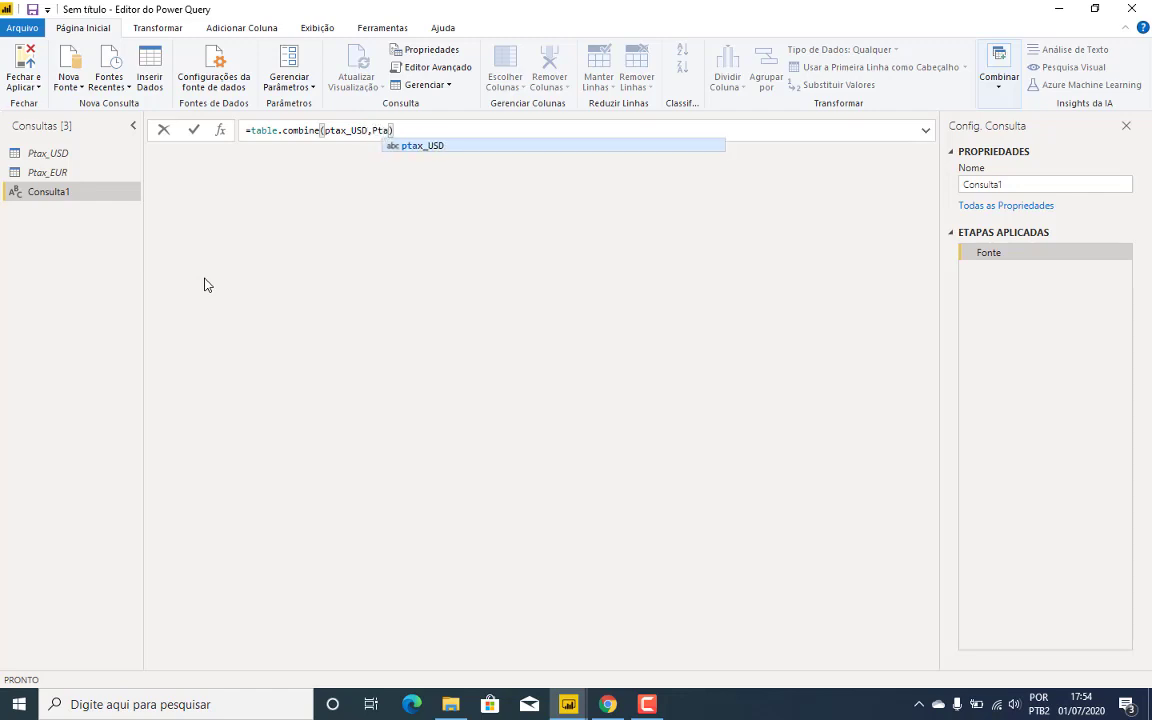
{"action": "type", "text": "x_EUR"}
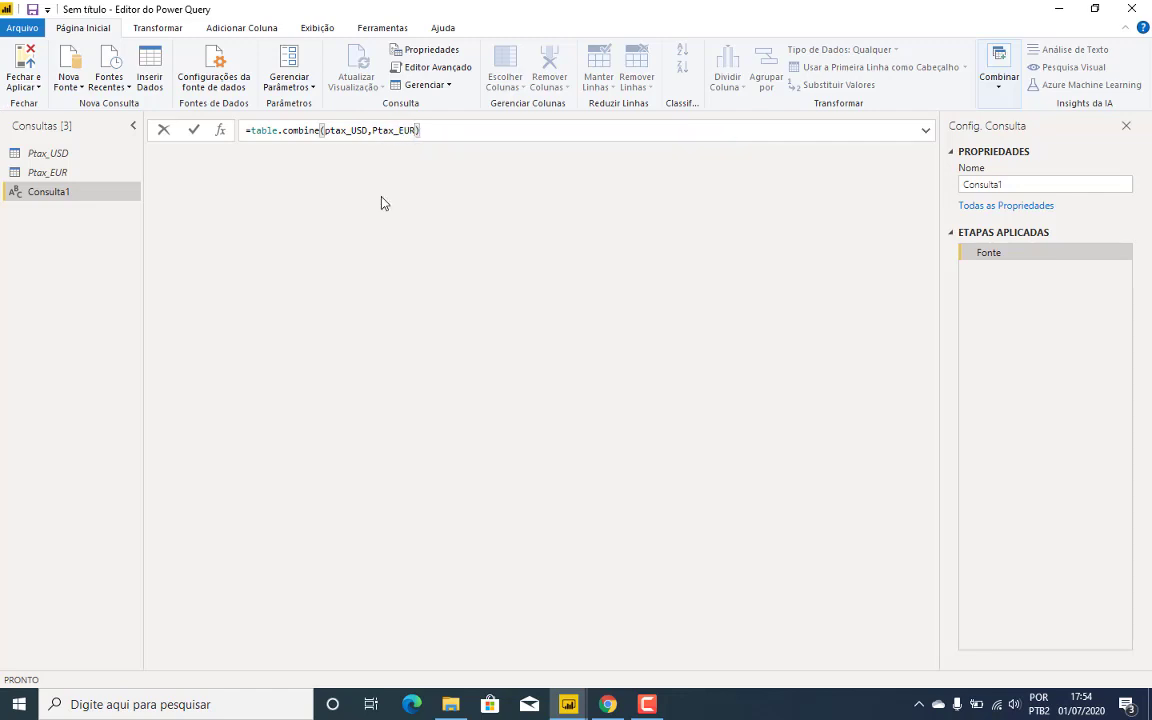
{"action": "left_click", "coordinate": [250, 131]}
{"action": "left_click", "coordinate": [457, 131]}
{"action": "key", "text": "Return"}
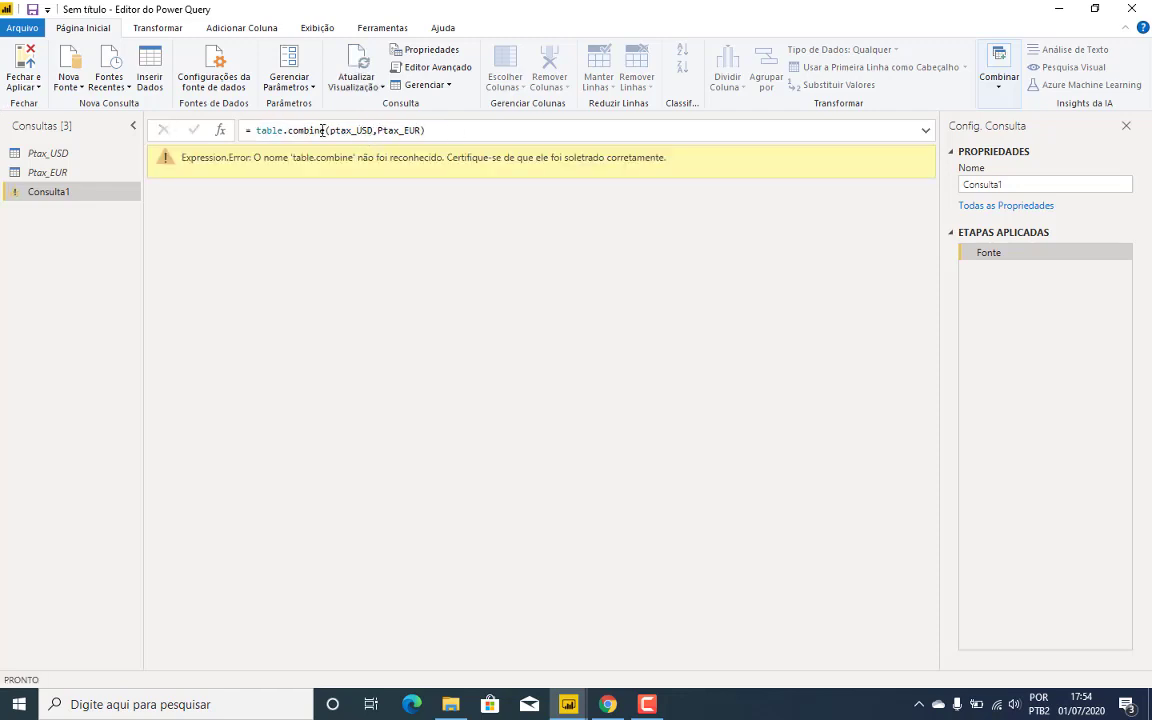
Correct the function name in the blank query's formula to Table.Combine, with no space before the parenthesis, and apply it
{"action": "left_click_drag", "start_coordinate": [325, 131], "coordinate": [255, 131]}
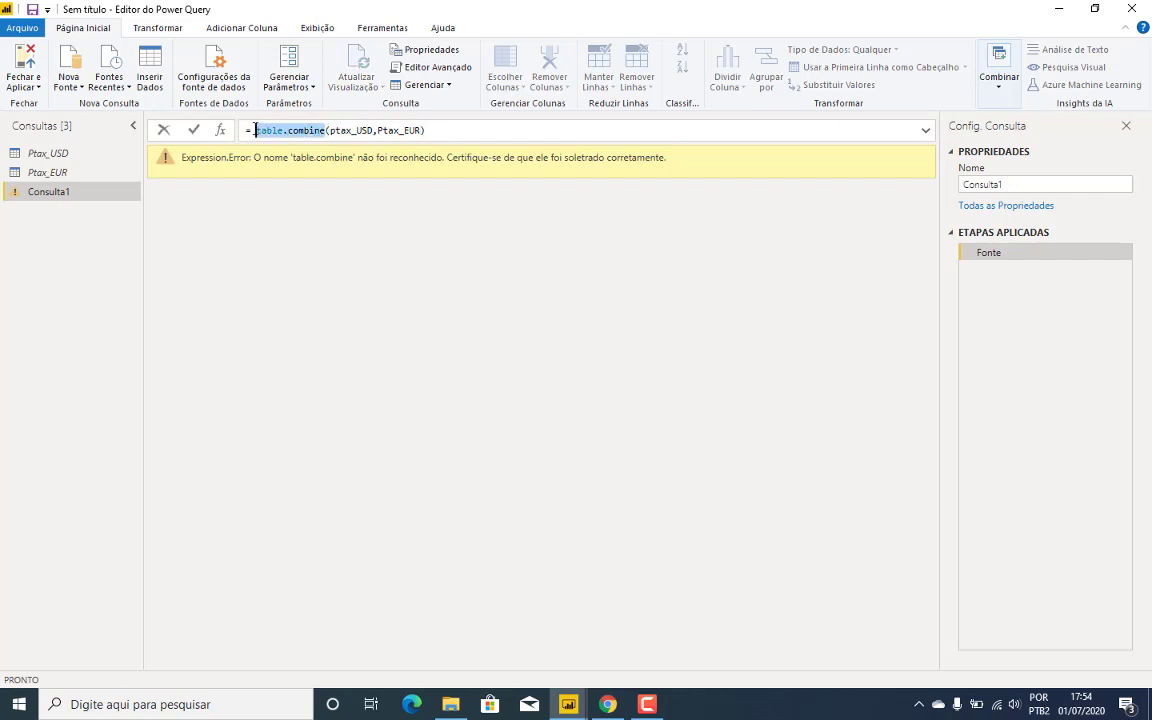
{"action": "key", "text": "BackSpace"}
{"action": "type", "text": "table"}
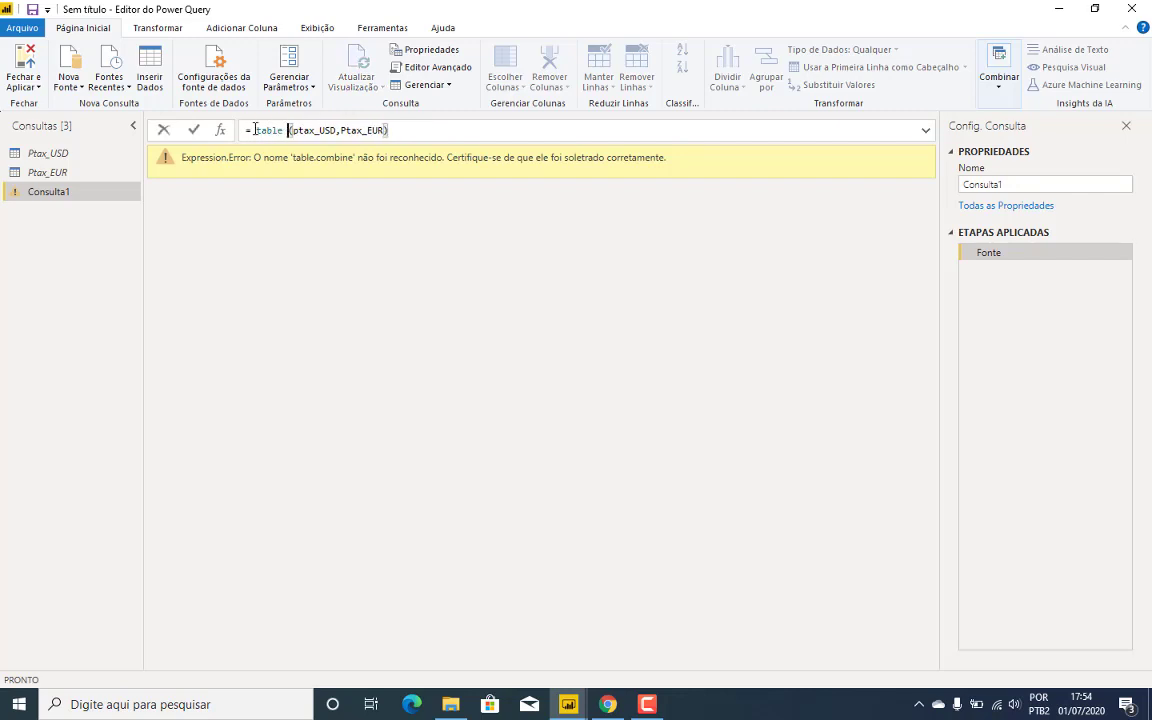
{"action": "key", "text": "BackSpace"}
{"action": "key", "text": "BackSpace"}
{"action": "key", "text": "BackSpace"}
{"action": "key", "text": "BackSpace"}
{"action": "key", "text": "BackSpace"}
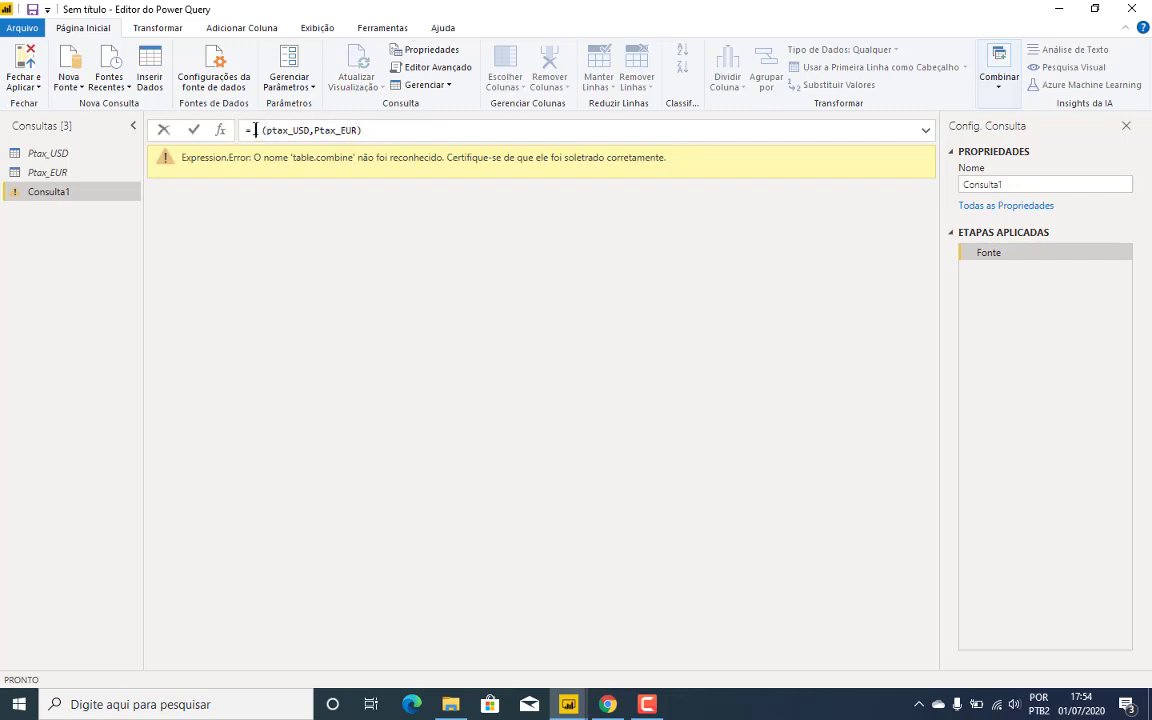
{"action": "type", "text": "Tabl"}
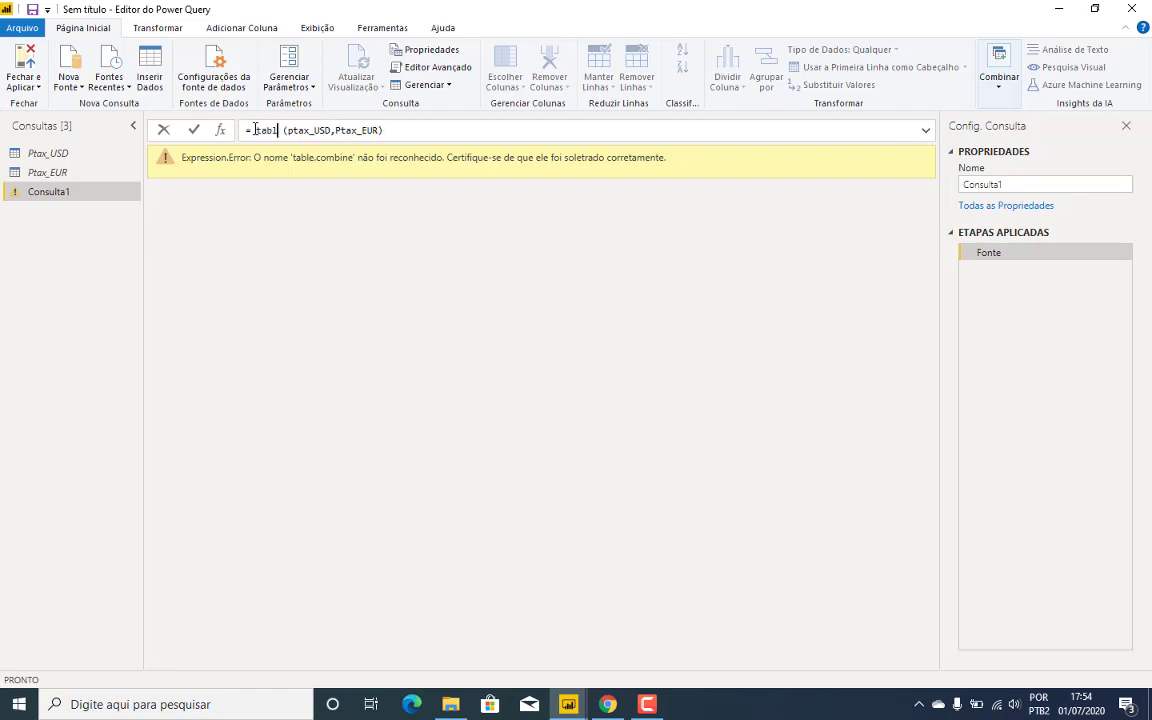
{"action": "type", "text": "e."}
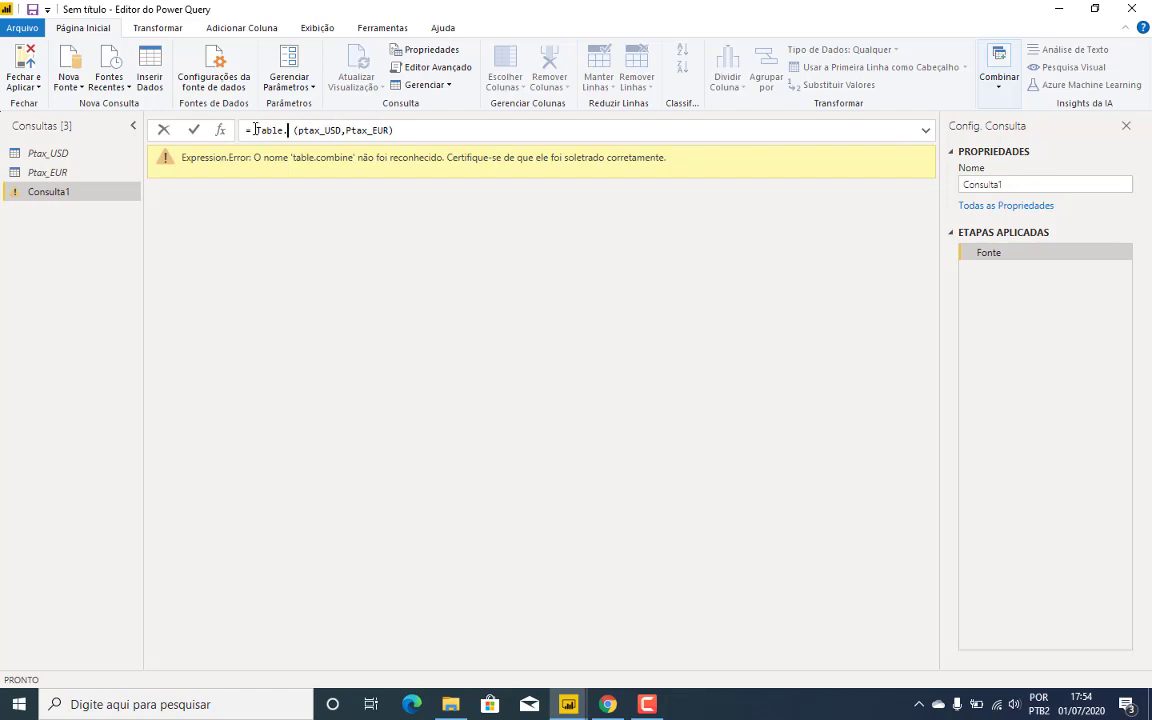
{"action": "type", "text": "Com"}
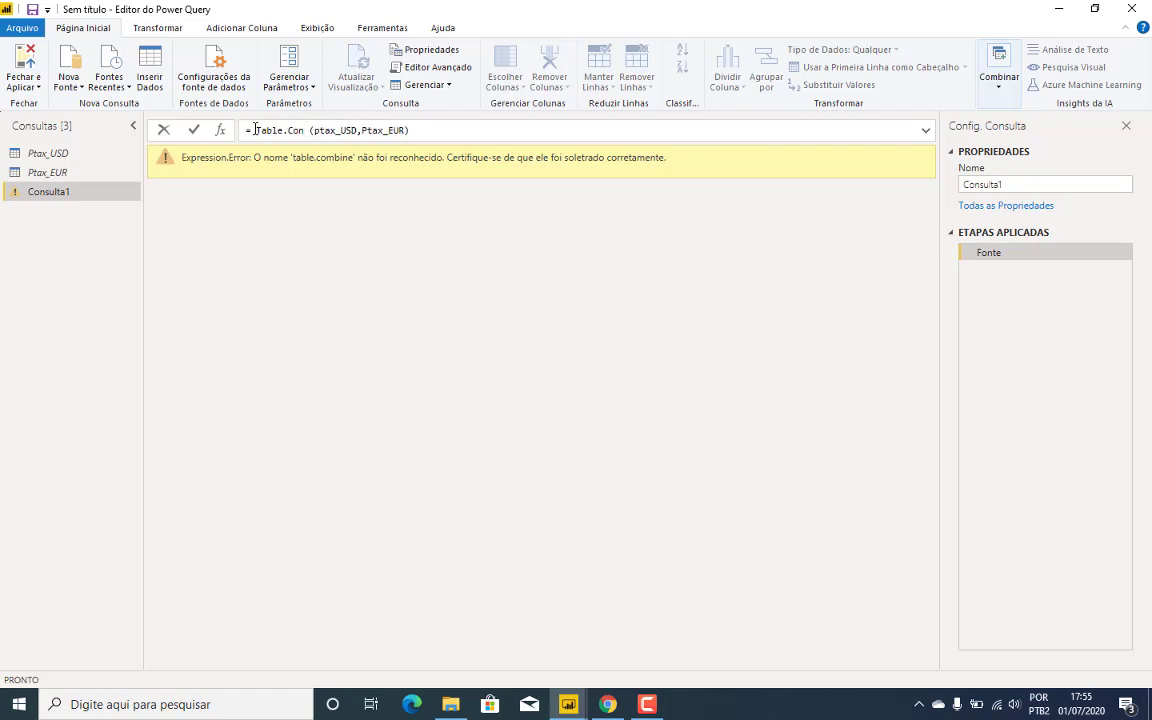
{"action": "type", "text": "bine"}
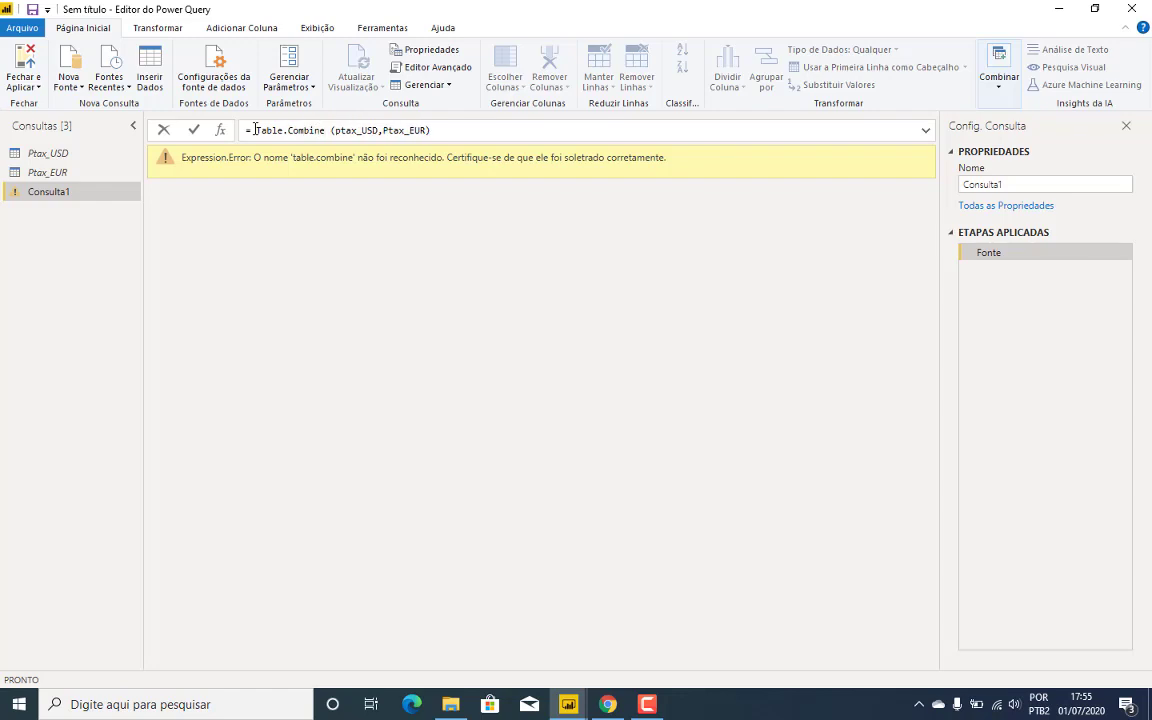
{"action": "key", "text": "BackSpace"}
{"action": "type", "text": "e"}
{"action": "key", "text": "BackSpace"}
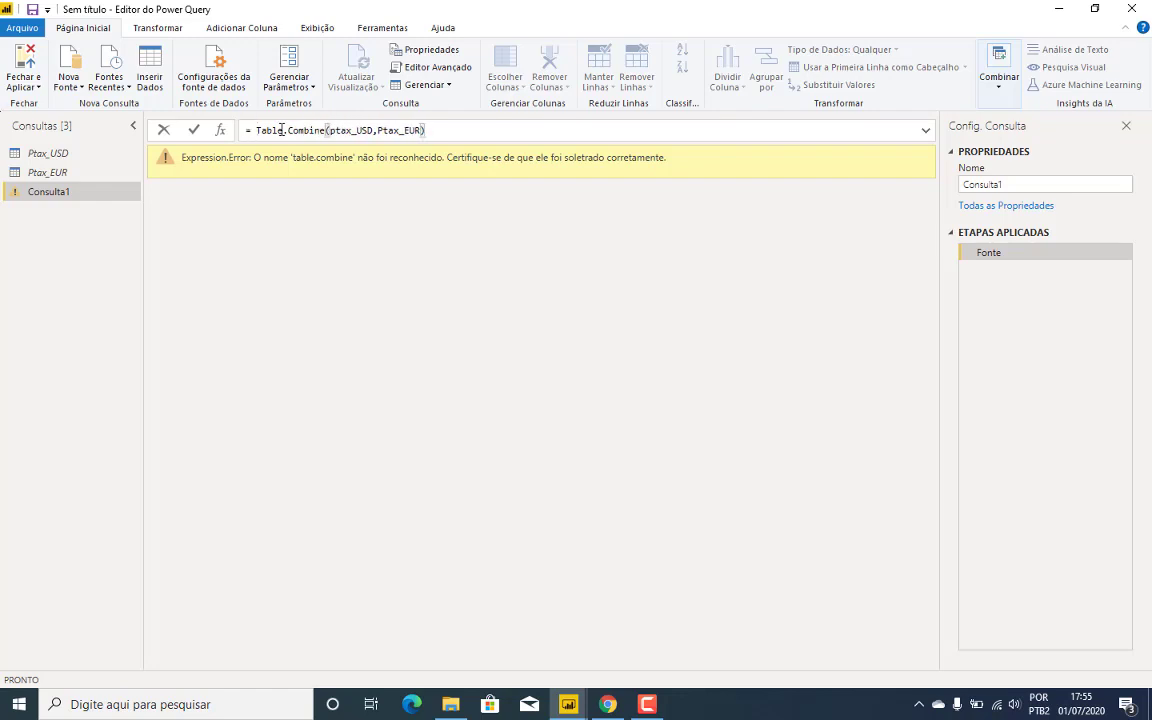
{"action": "key", "text": "Return"}
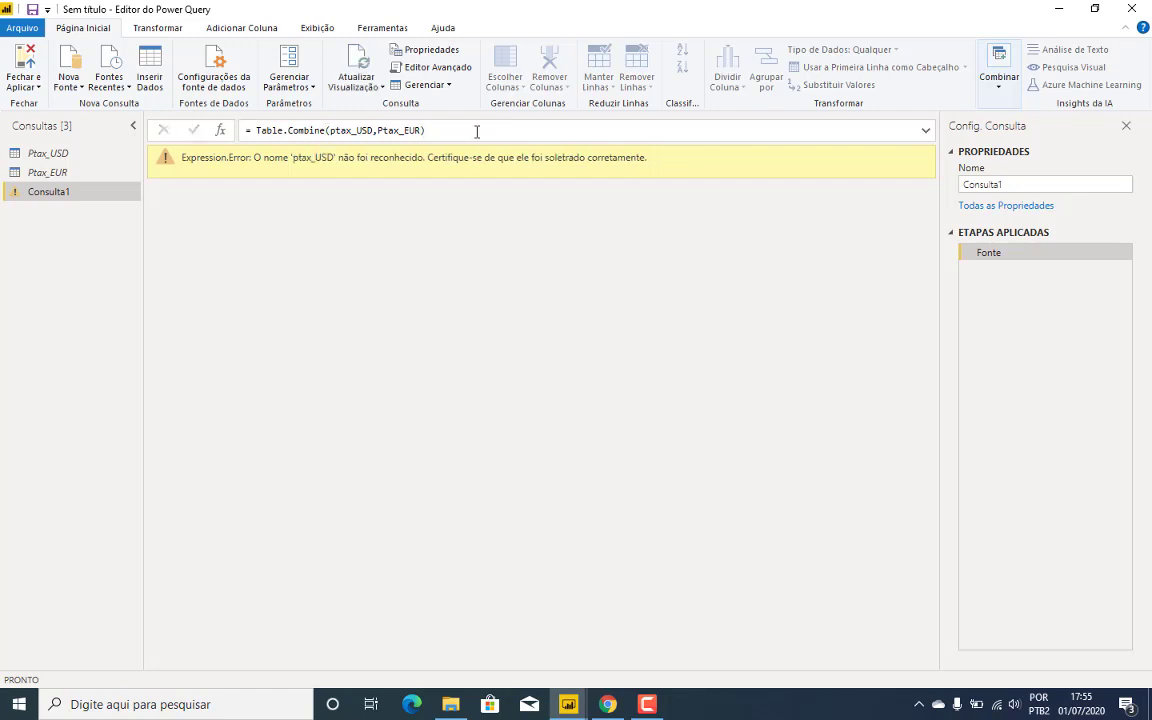
Correct the first table name in the Table.Combine formula to Ptax_USD with a capital P and apply it
{"action": "left_click", "coordinate": [337, 133]}
{"action": "key", "text": "BackSpace"}
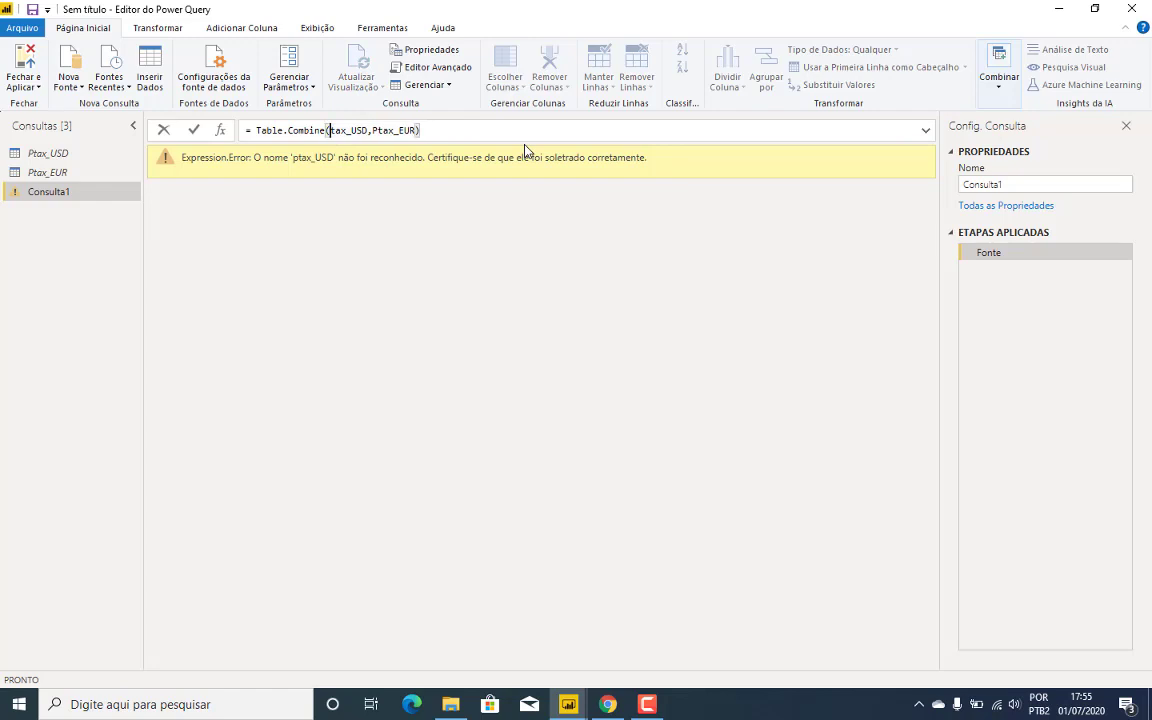
{"action": "type", "text": "P"}
{"action": "left_click", "coordinate": [513, 133]}
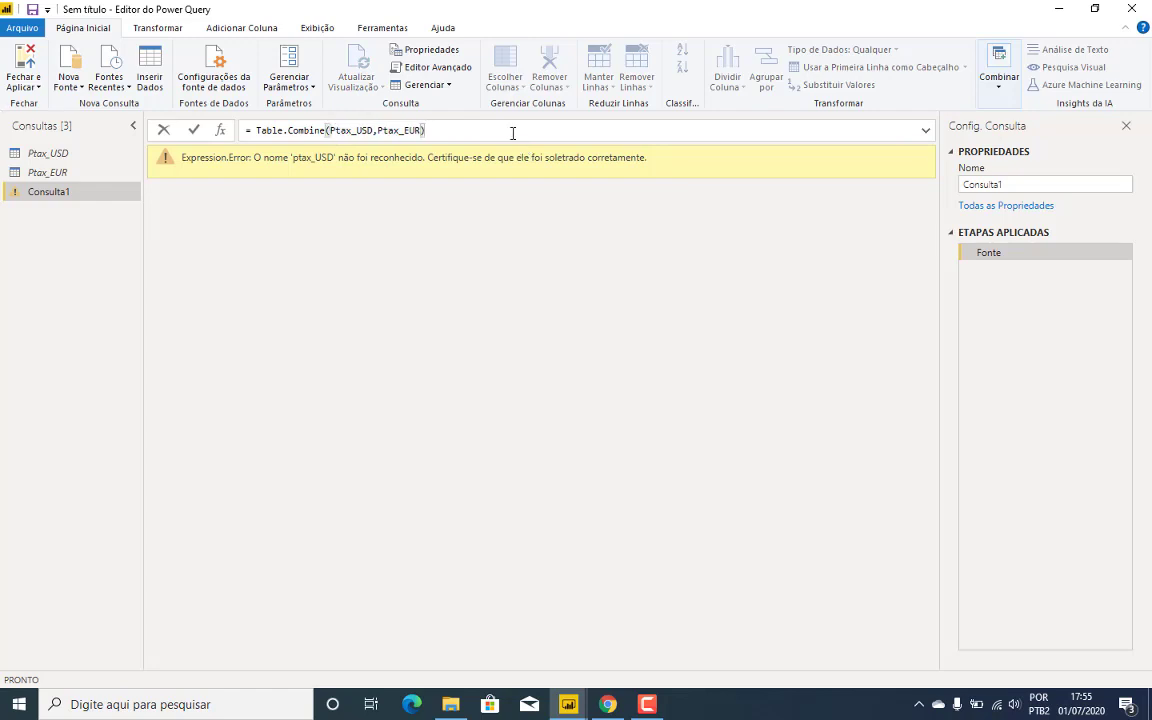
{"action": "key", "text": "Return"}
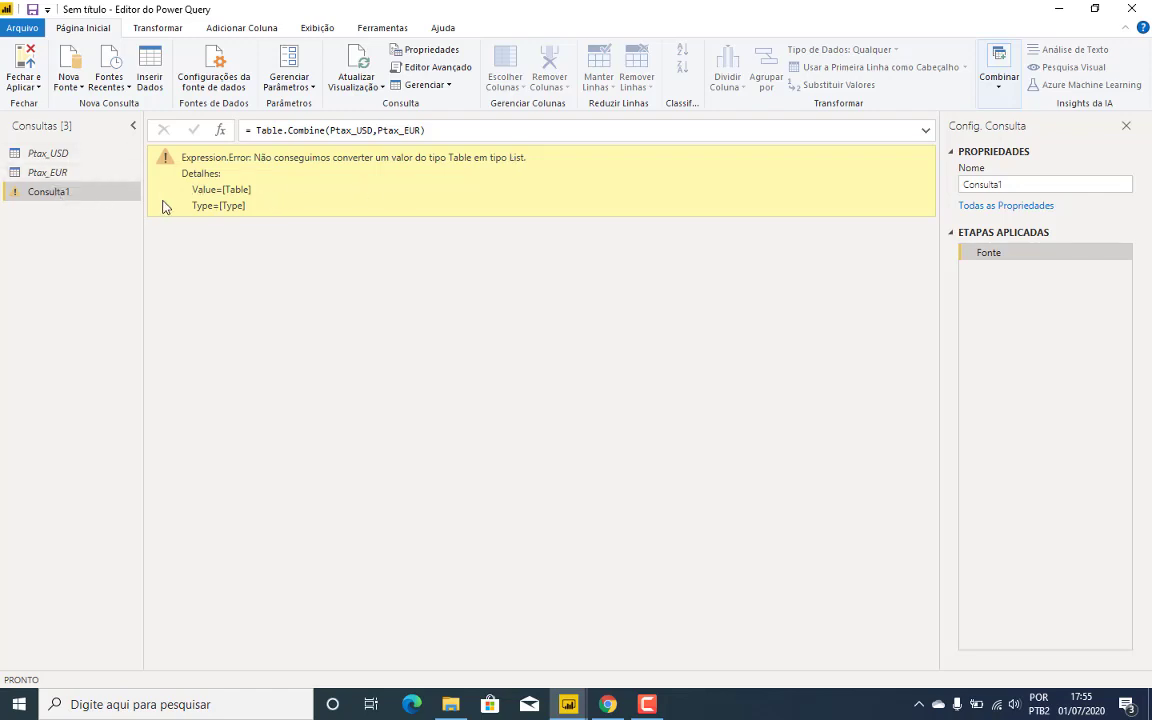
Review the Ptax_EUR and Ptax_USD queries, and try to delete the Consulta1 query
{"action": "left_click", "coordinate": [60, 174]}
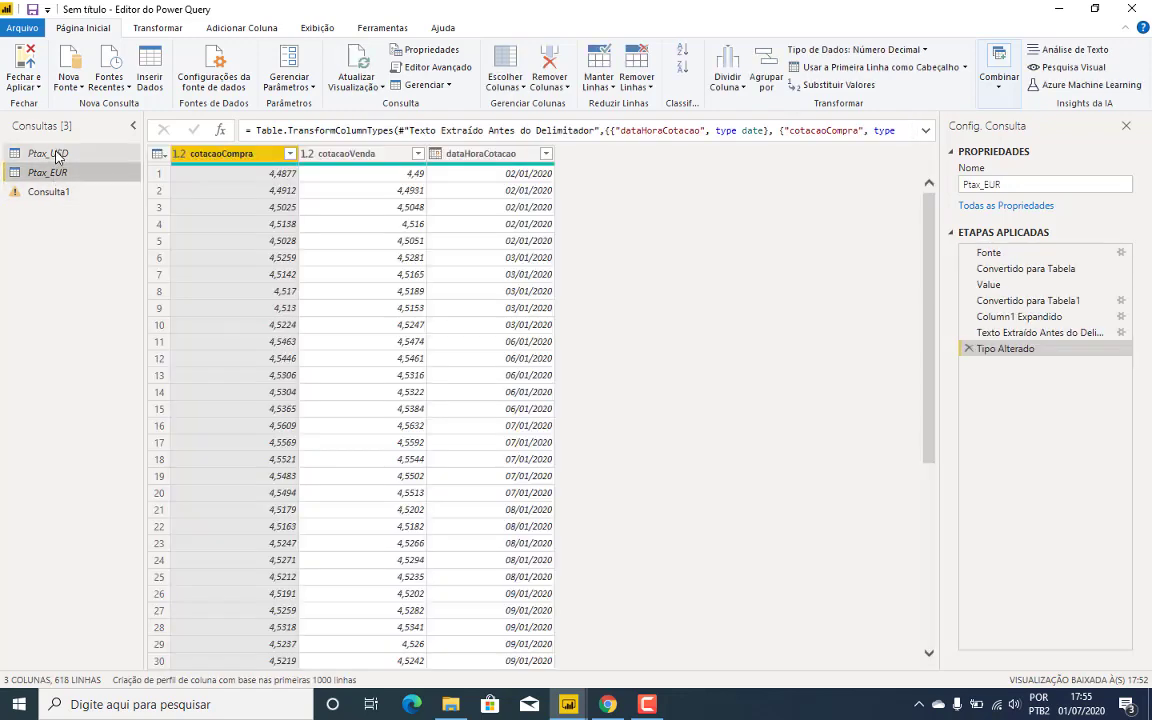
{"action": "left_click", "coordinate": [57, 157]}
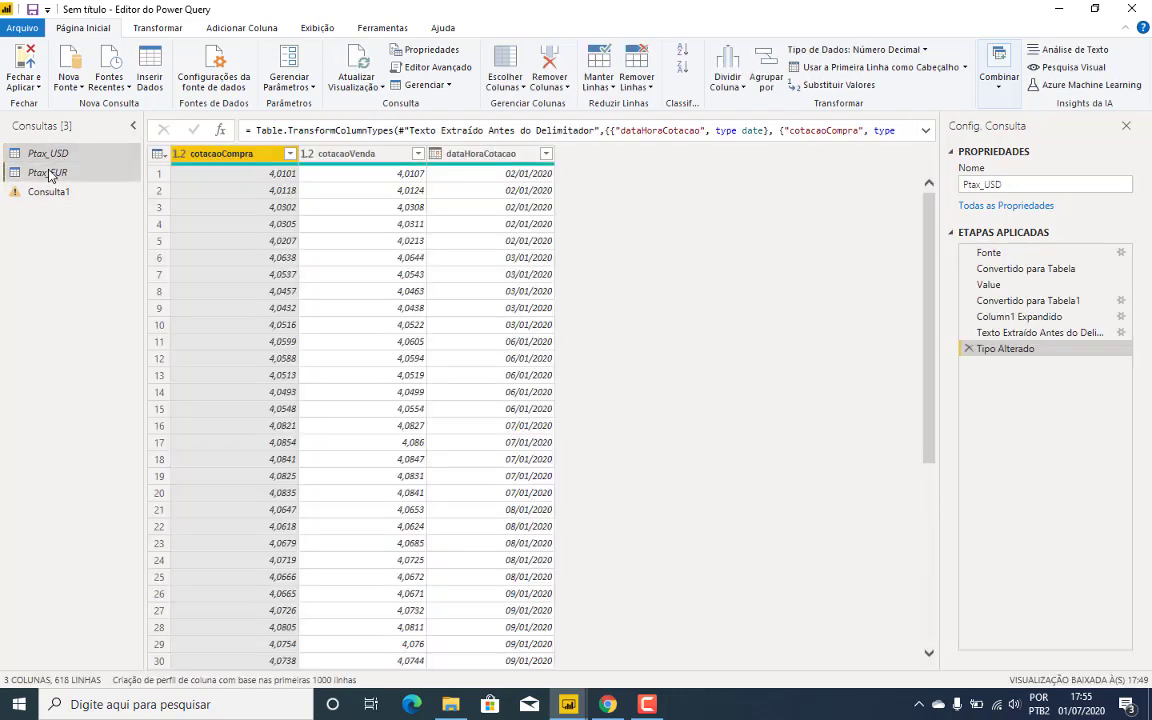
{"action": "left_click", "coordinate": [48, 174]}
{"action": "left_click", "coordinate": [48, 193]}
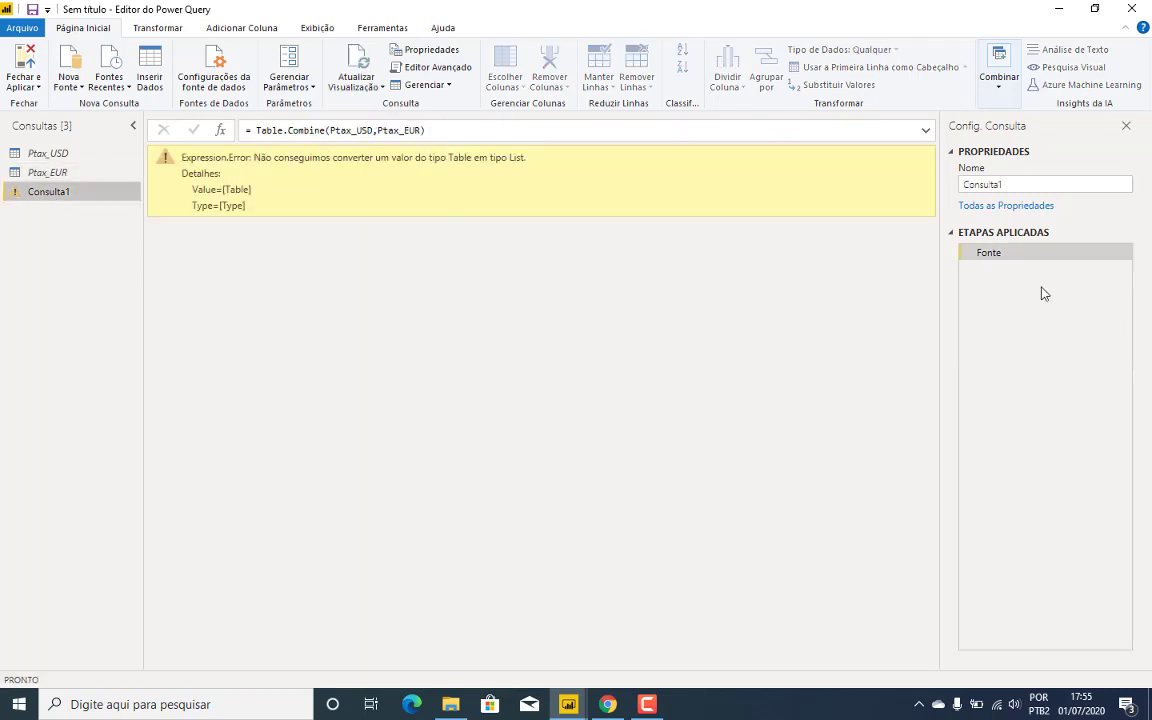
{"action": "right_click", "coordinate": [55, 192]}
{"action": "left_click", "coordinate": [100, 243]}
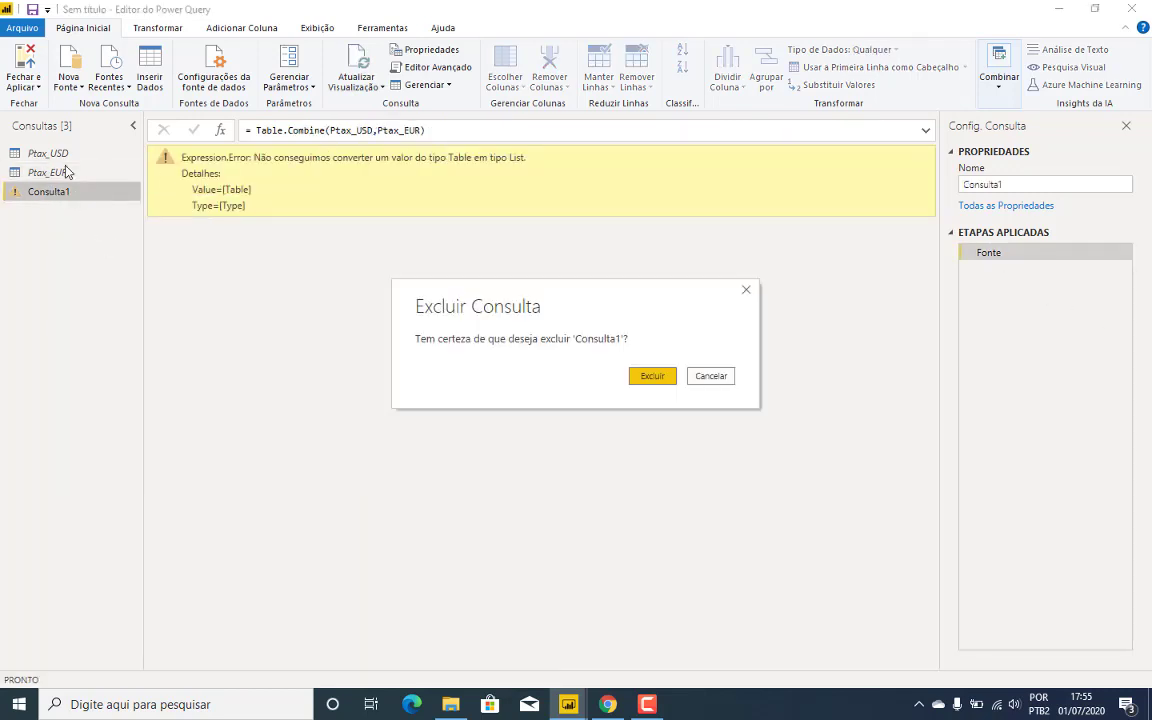
{"action": "left_click", "coordinate": [590, 342]}
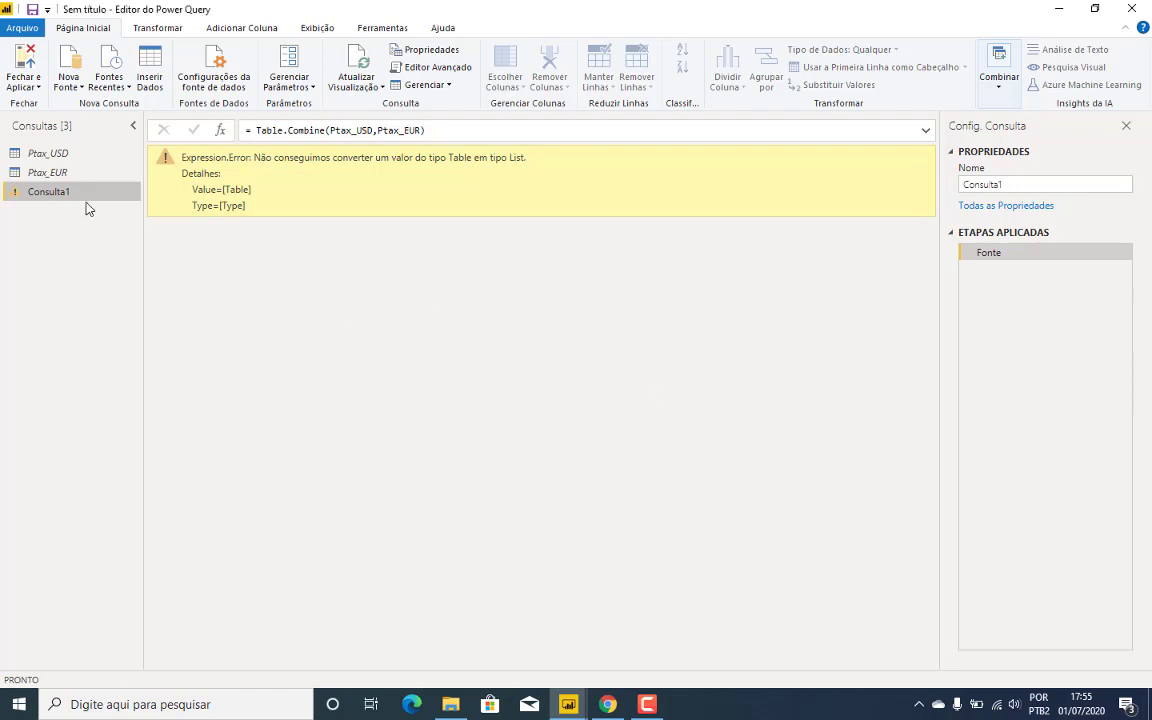
Append the Ptax_EUR table to Ptax_USD as a new query, with Ptax_USD as the primary table
{"action": "left_click", "coordinate": [50, 154]}
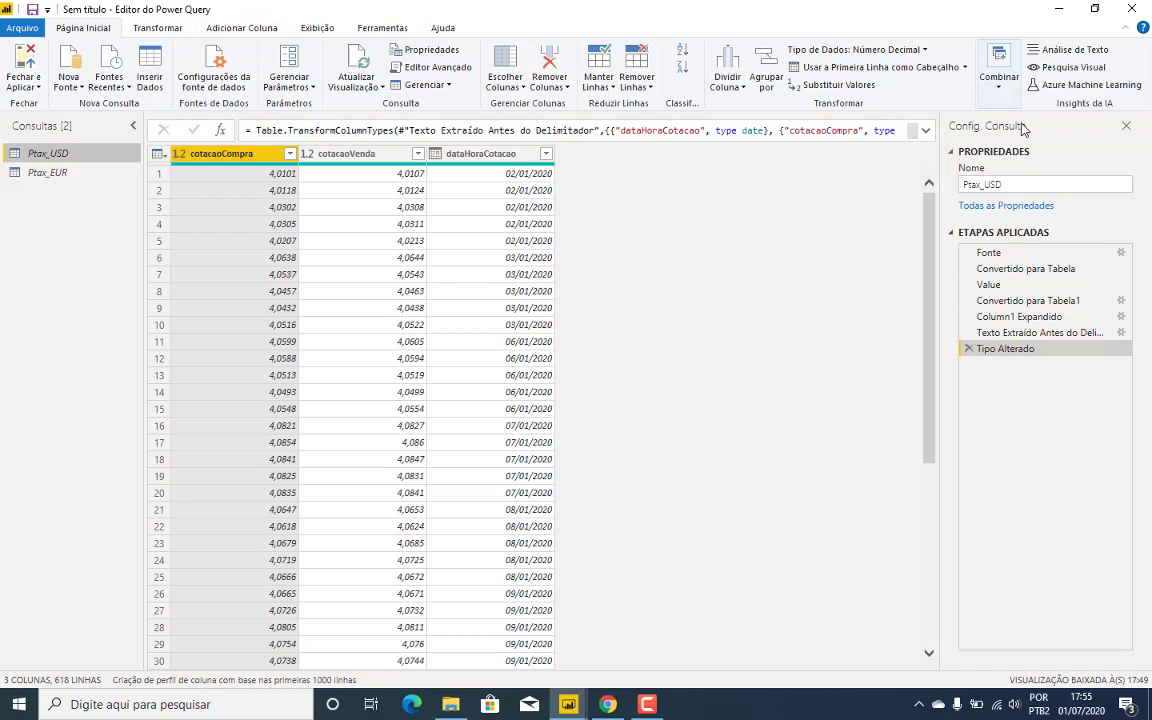
{"action": "left_click", "coordinate": [1004, 93]}
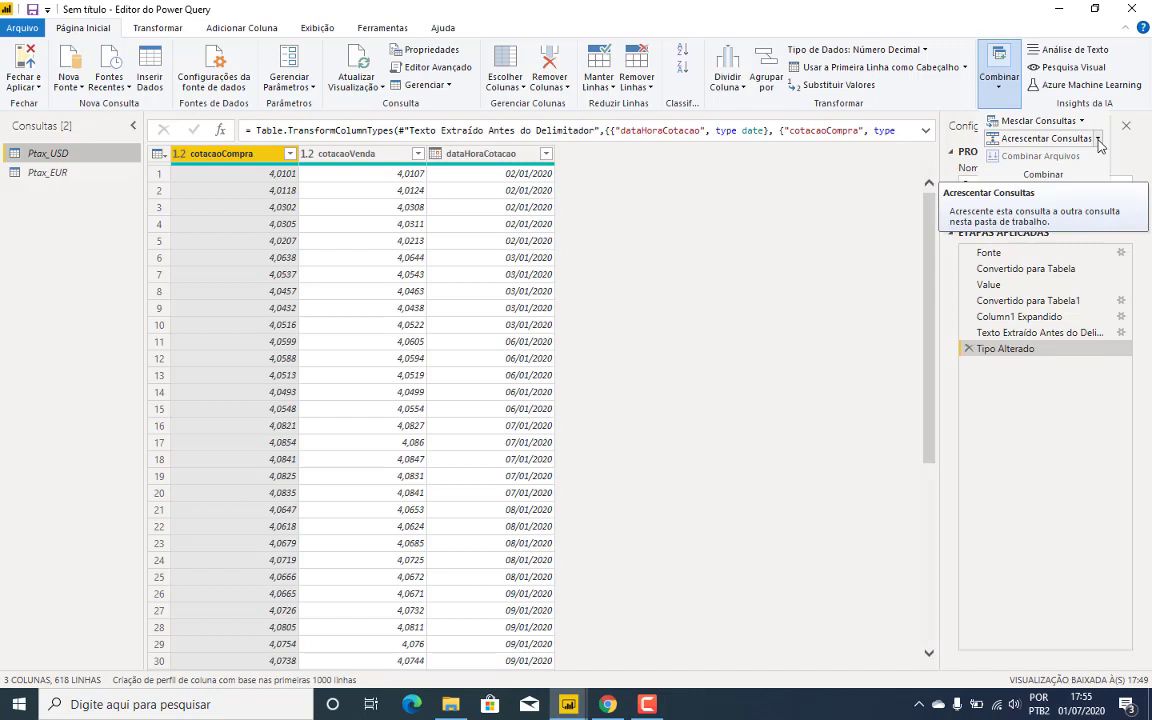
{"action": "left_click", "coordinate": [1098, 142]}
{"action": "left_click", "coordinate": [1000, 170]}
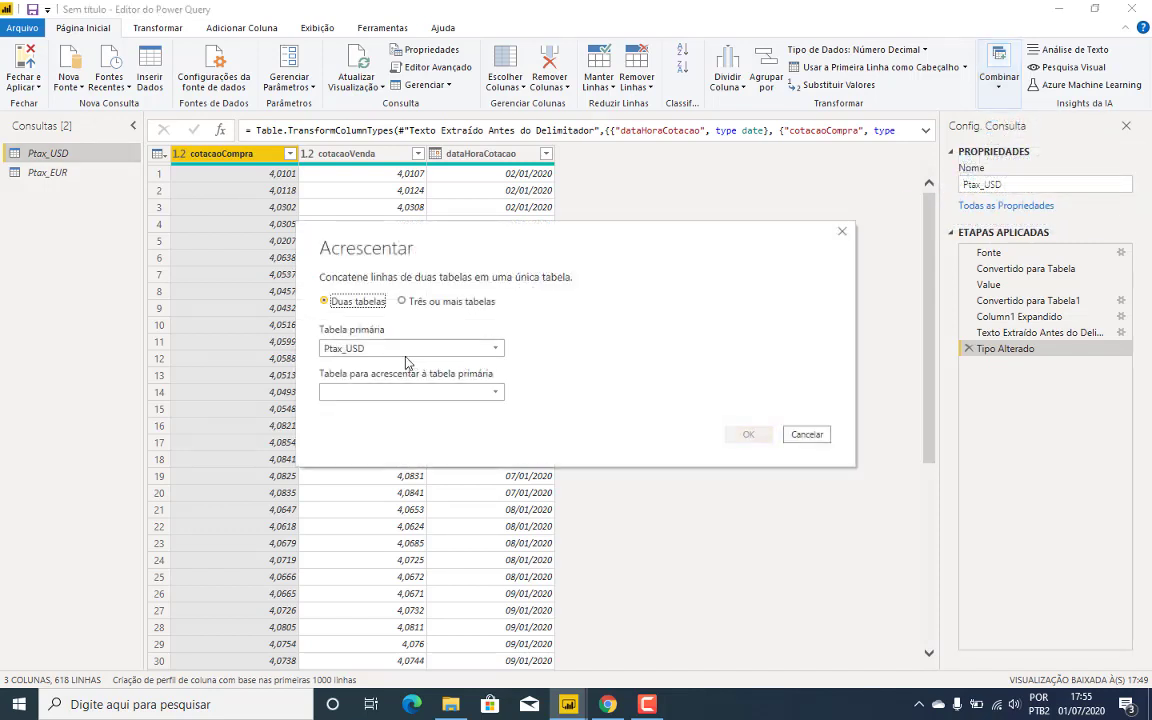
{"action": "left_click", "coordinate": [380, 392]}
{"action": "left_click", "coordinate": [367, 426]}
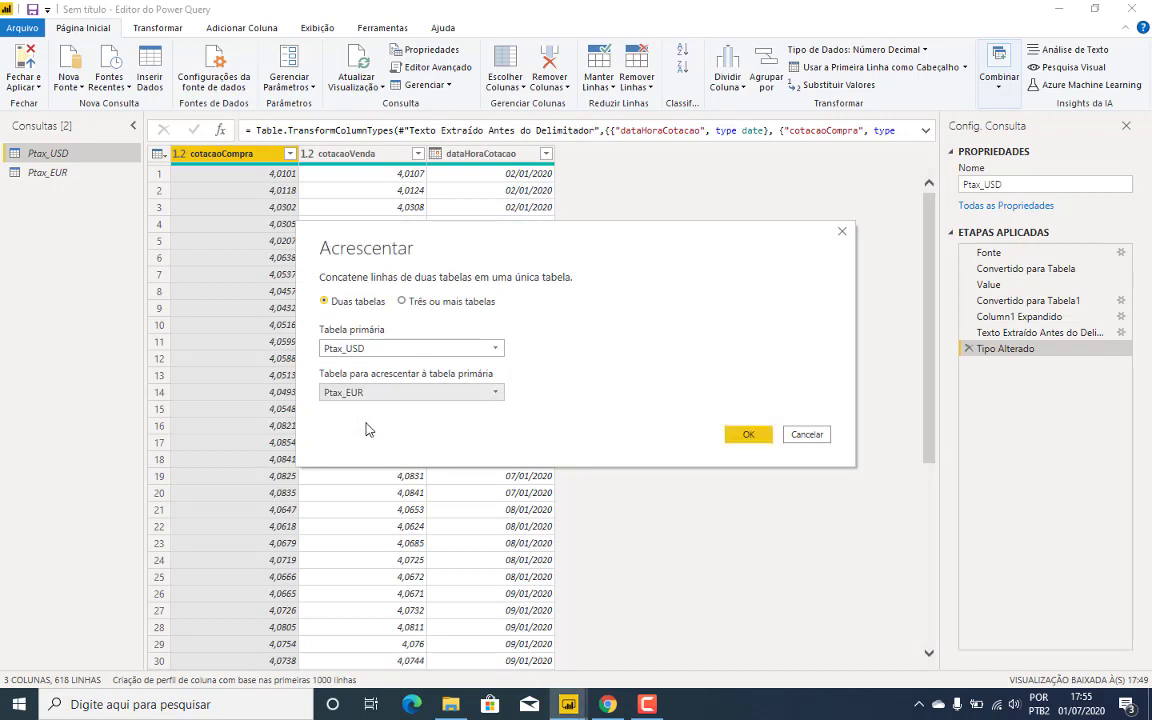
{"action": "left_click", "coordinate": [749, 435]}
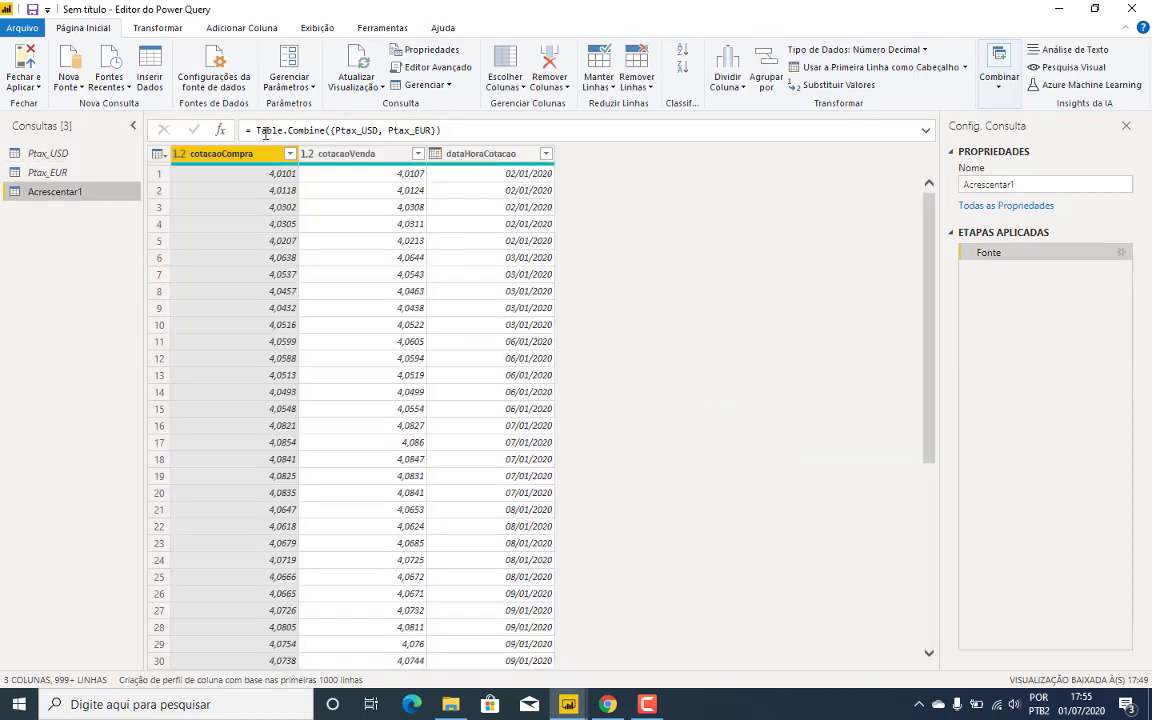
Examine the appended query's Table.Combine formula, especially the braces around the table names, and look through its rows
{"action": "left_click", "coordinate": [439, 130]}
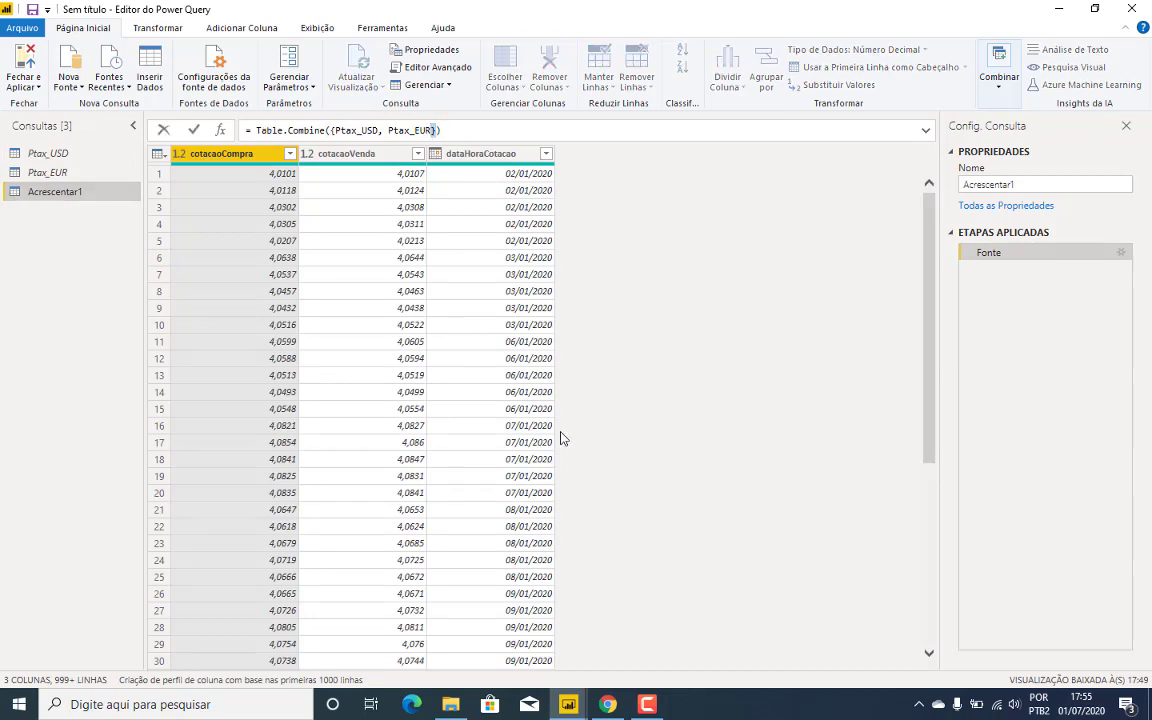
{"action": "key", "text": "ctrl+a"}
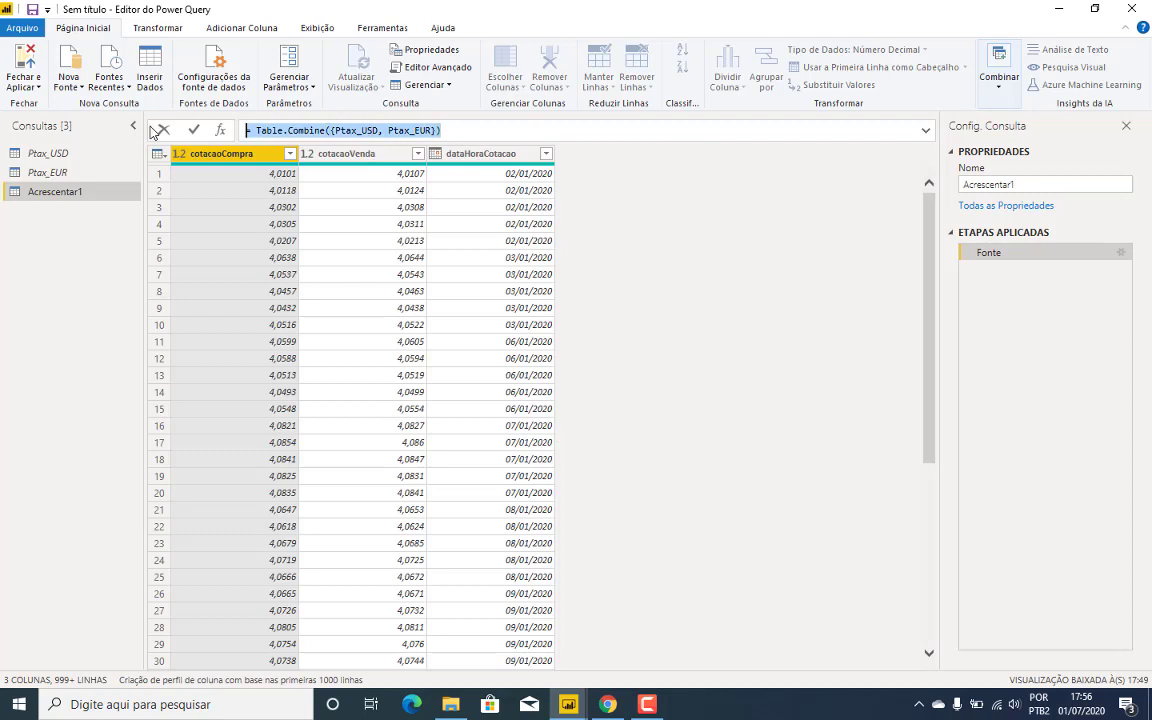
{"action": "left_click", "coordinate": [333, 131]}
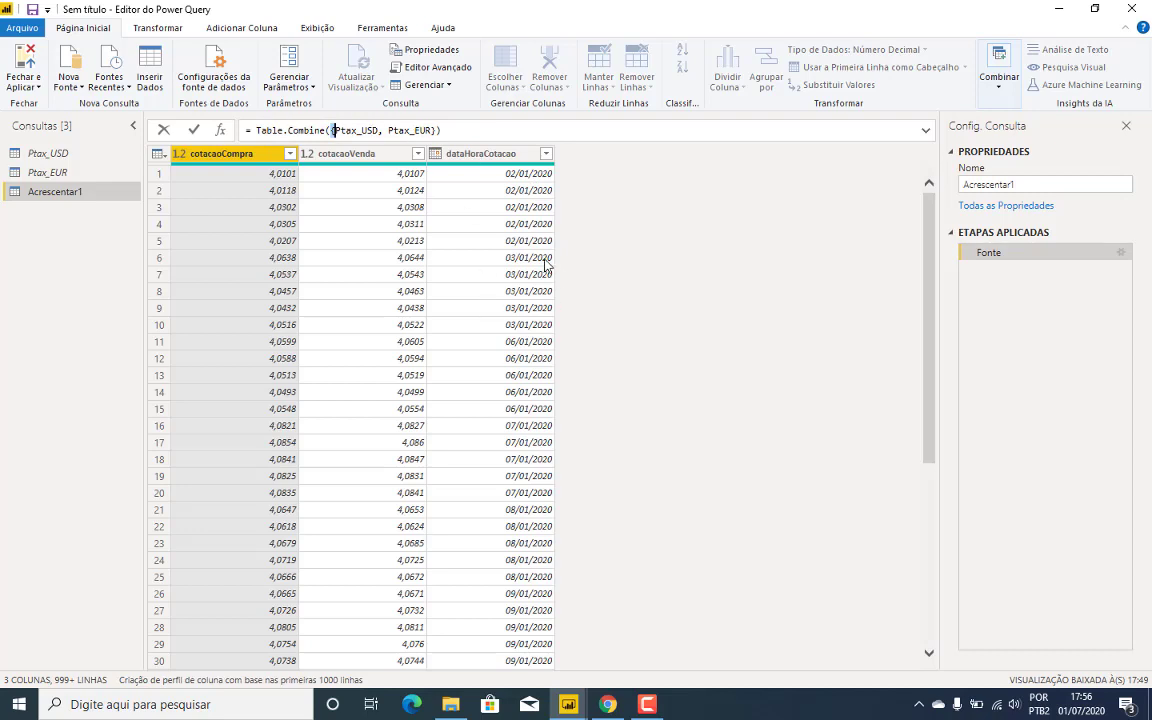
{"action": "key", "text": "Return"}
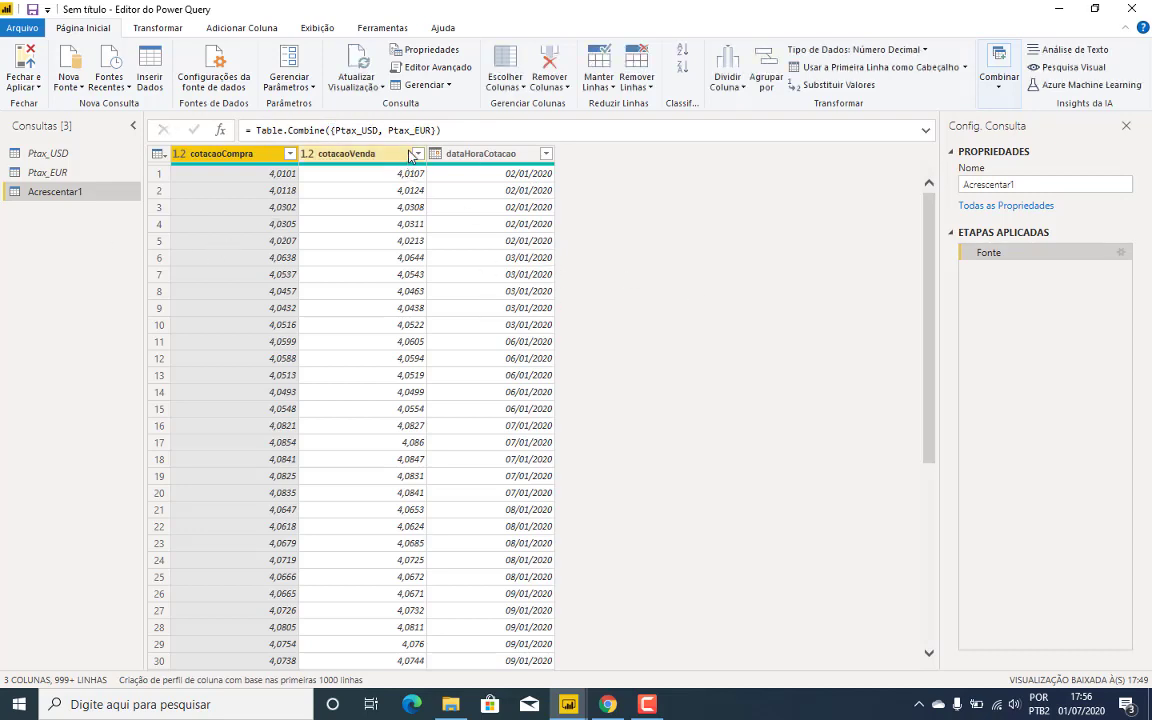
{"action": "scroll", "coordinate": [517, 314], "scroll_direction": "down", "scroll_amount": 2}
{"action": "scroll", "coordinate": [409, 290], "scroll_direction": "down", "scroll_amount": 8}
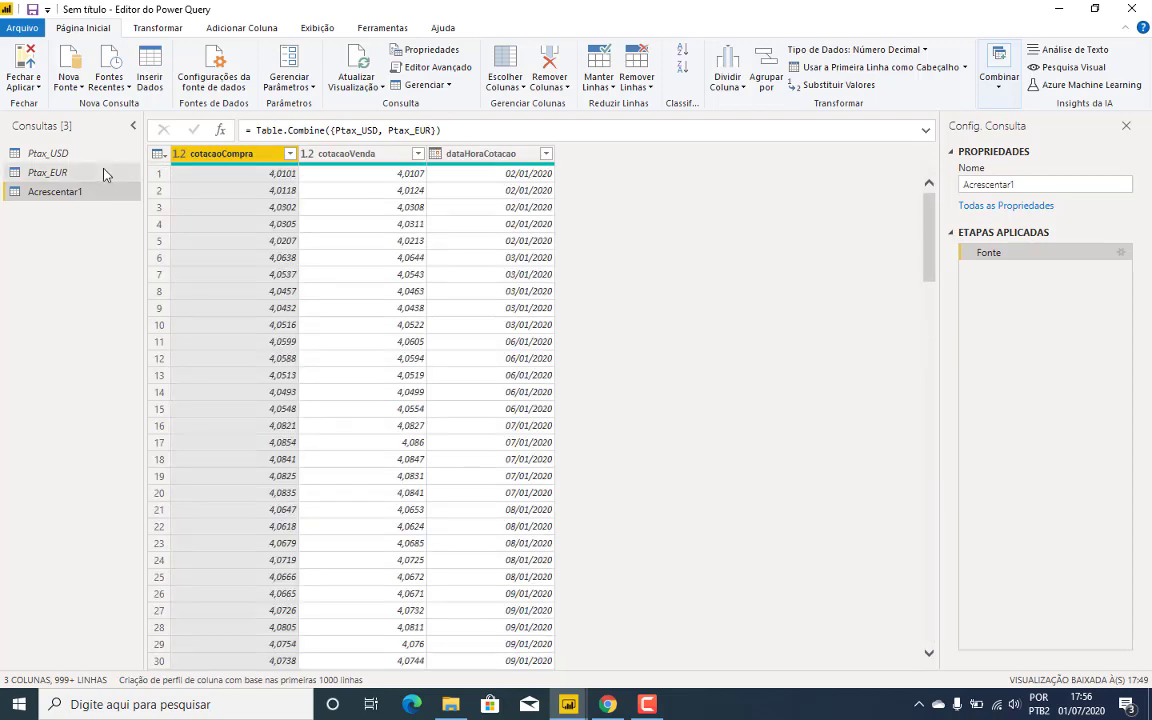
Rename the appended query as Tabela_PTAX
{"action": "left_click", "coordinate": [1038, 187]}
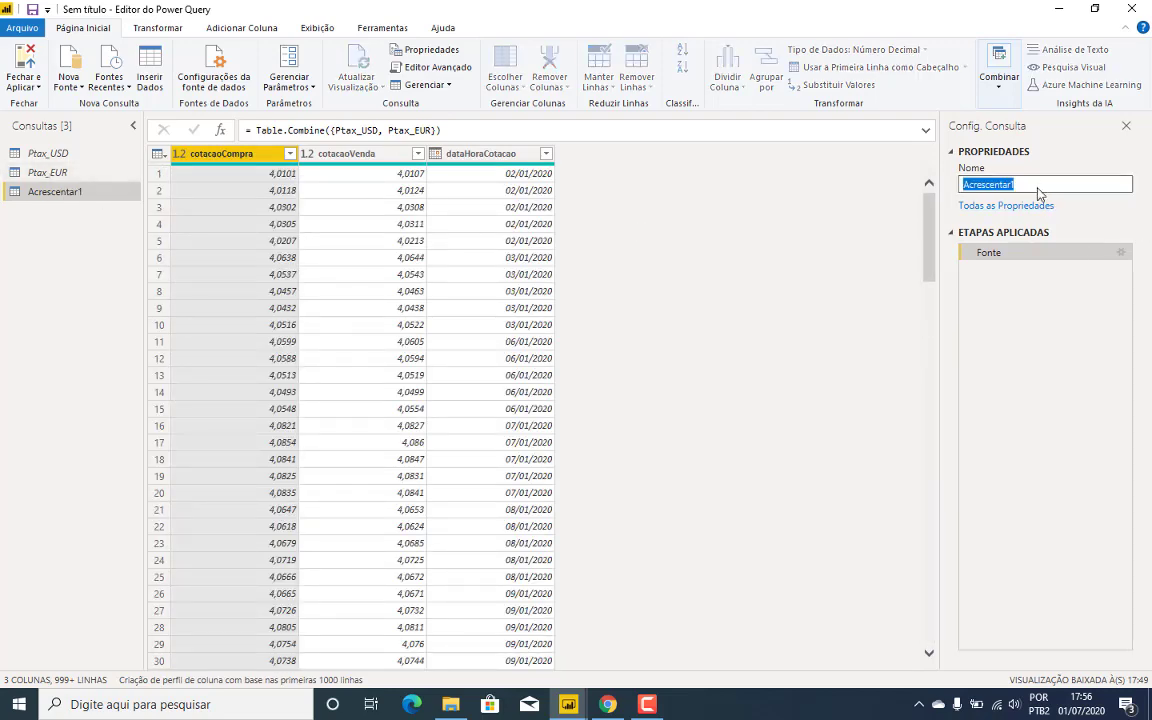
{"action": "type", "text": "T"}
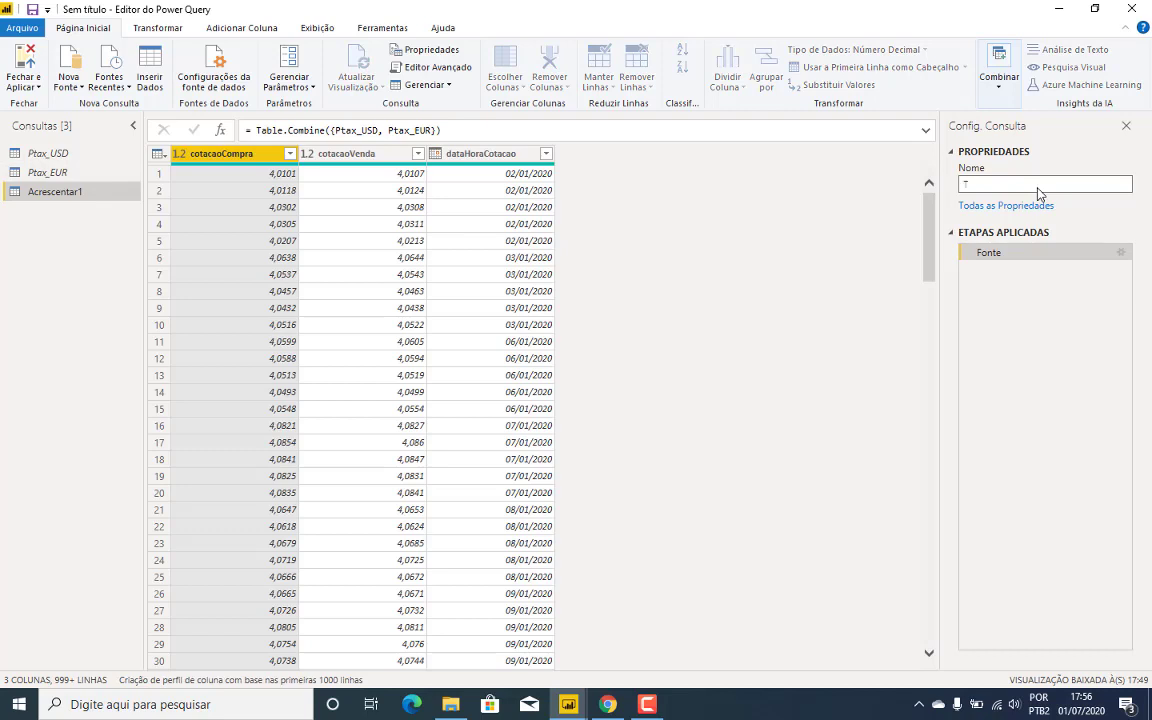
{"action": "type", "text": "abela_PTA"}
{"action": "key", "text": "Return"}
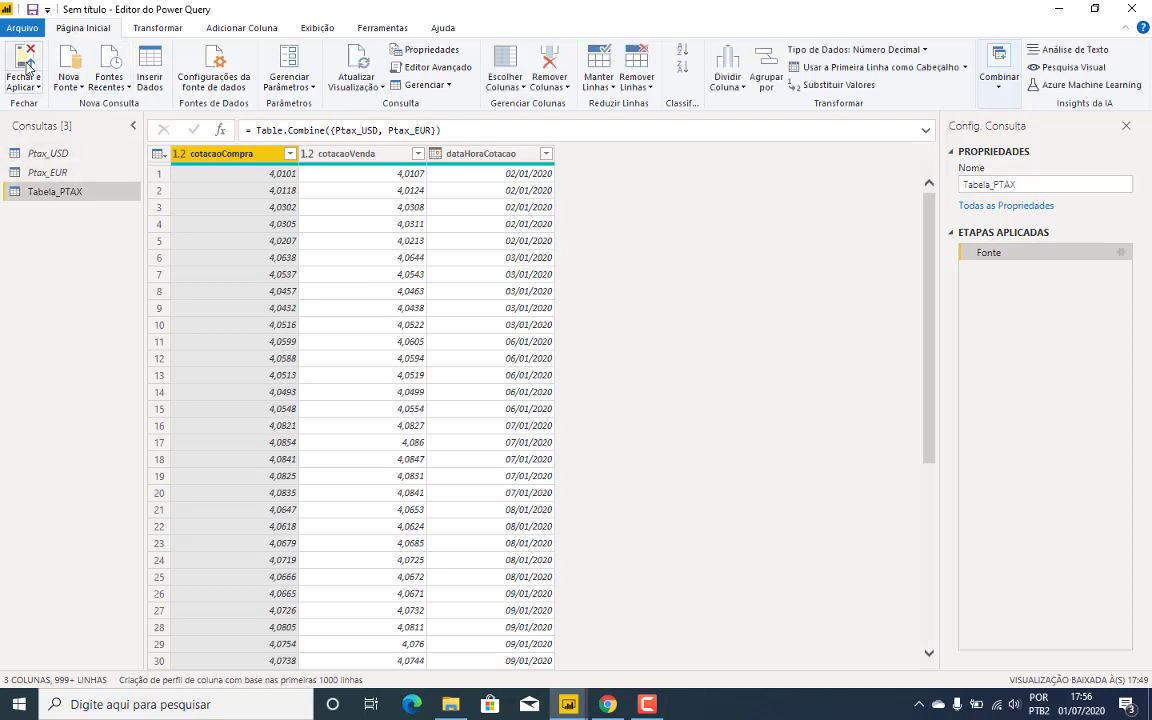
Check the load option of the Ptax_EUR query, and close the query editor, applying the changes to the model
{"action": "right_click", "coordinate": [57, 177]}
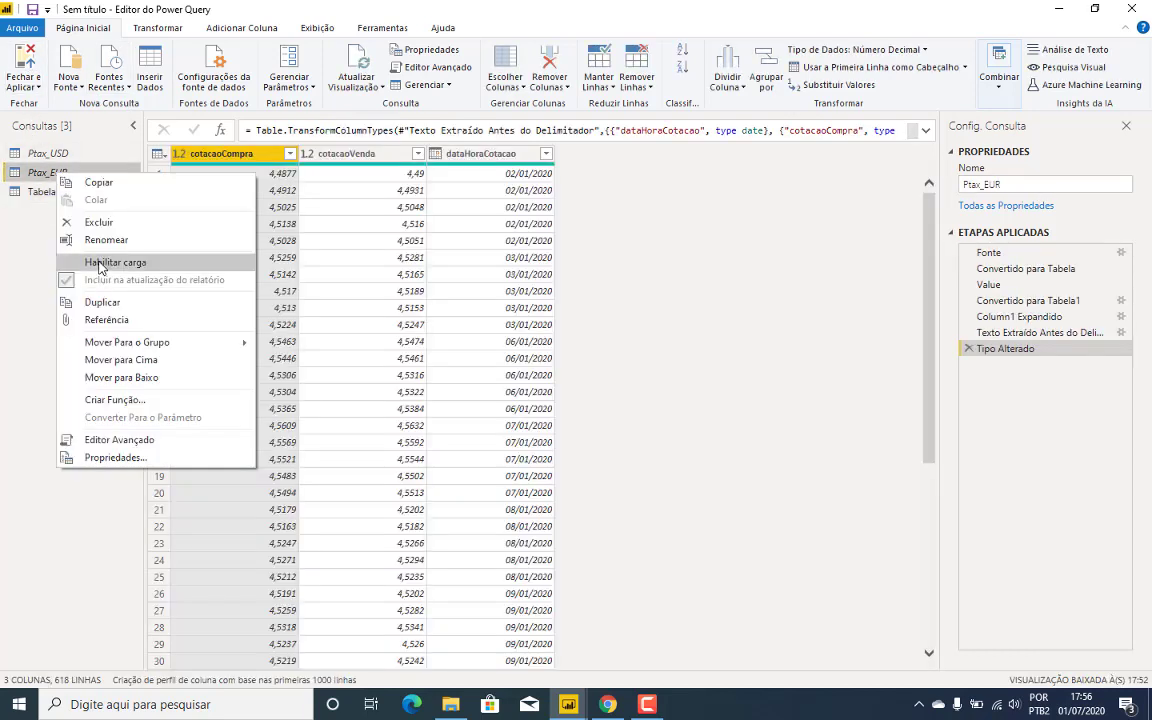
{"action": "left_click", "coordinate": [30, 192]}
{"action": "left_click", "coordinate": [30, 192]}
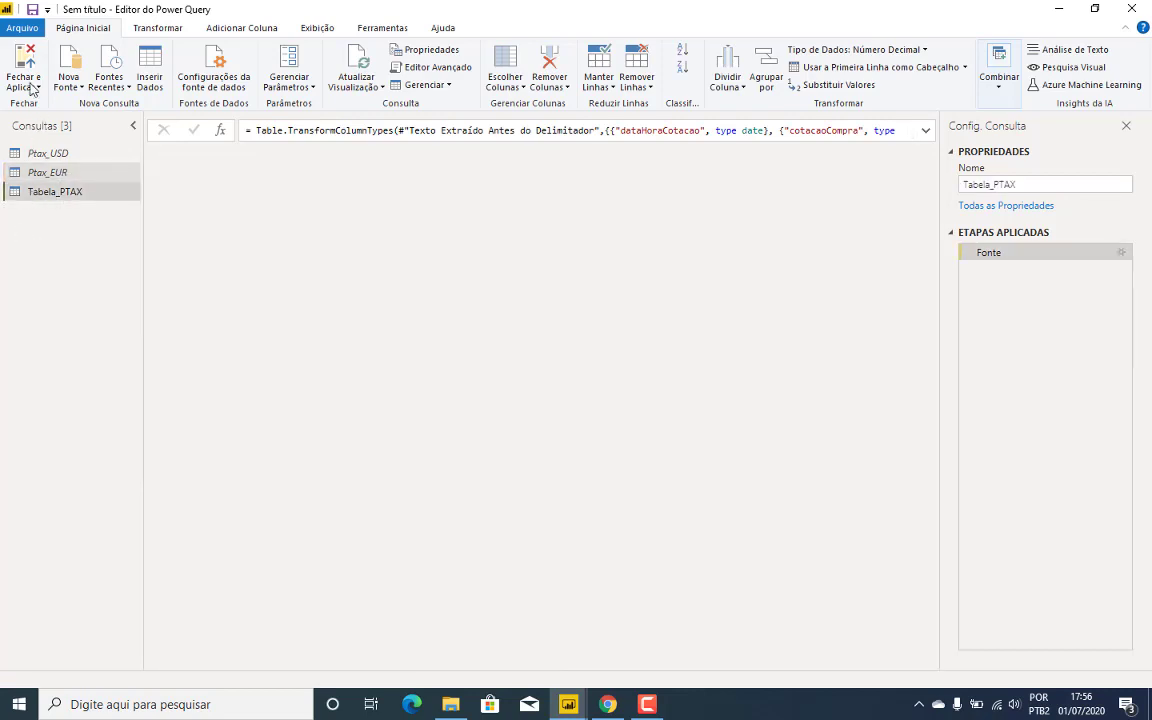
{"action": "left_click", "coordinate": [25, 64]}
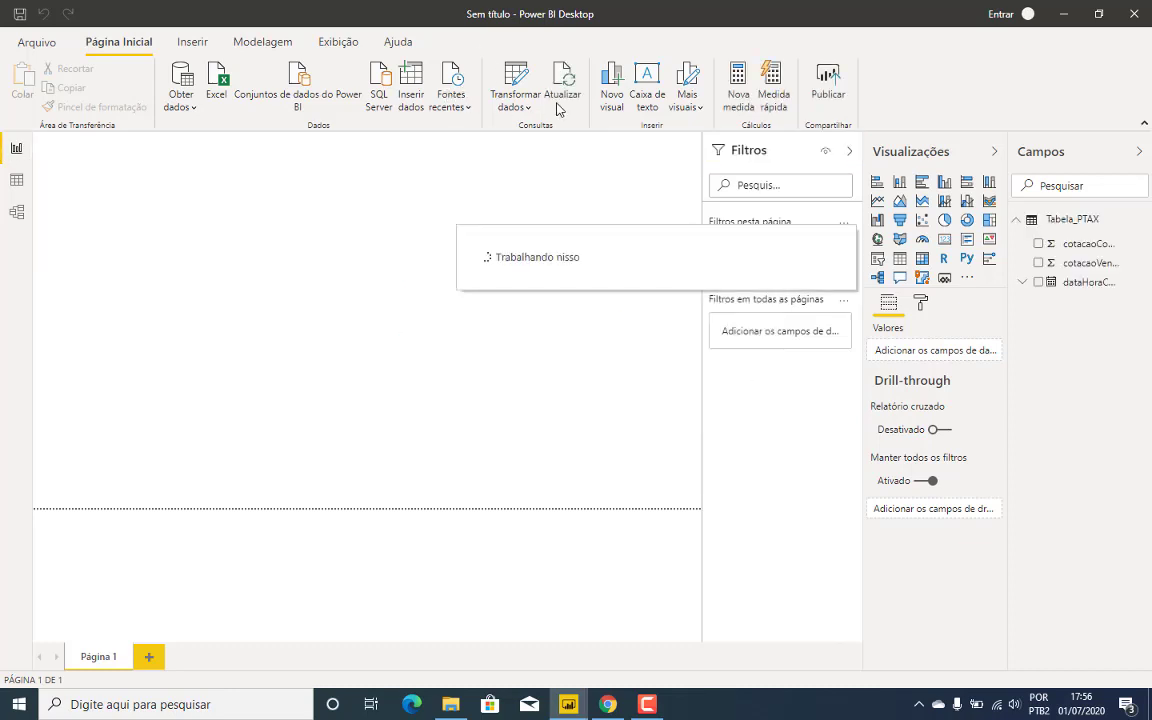
Display the rows of Tabela_PTAX in the data view with its cotacaoCompra column selected
{"action": "left_click", "coordinate": [16, 180]}
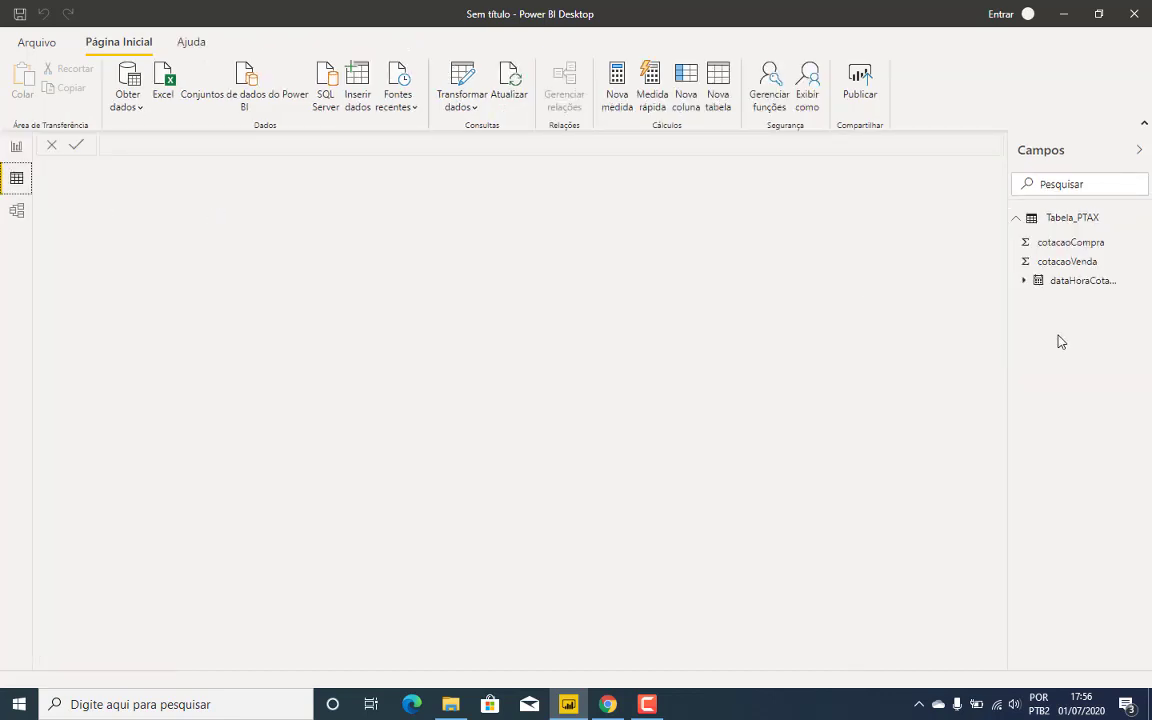
{"action": "left_click", "coordinate": [1080, 219]}
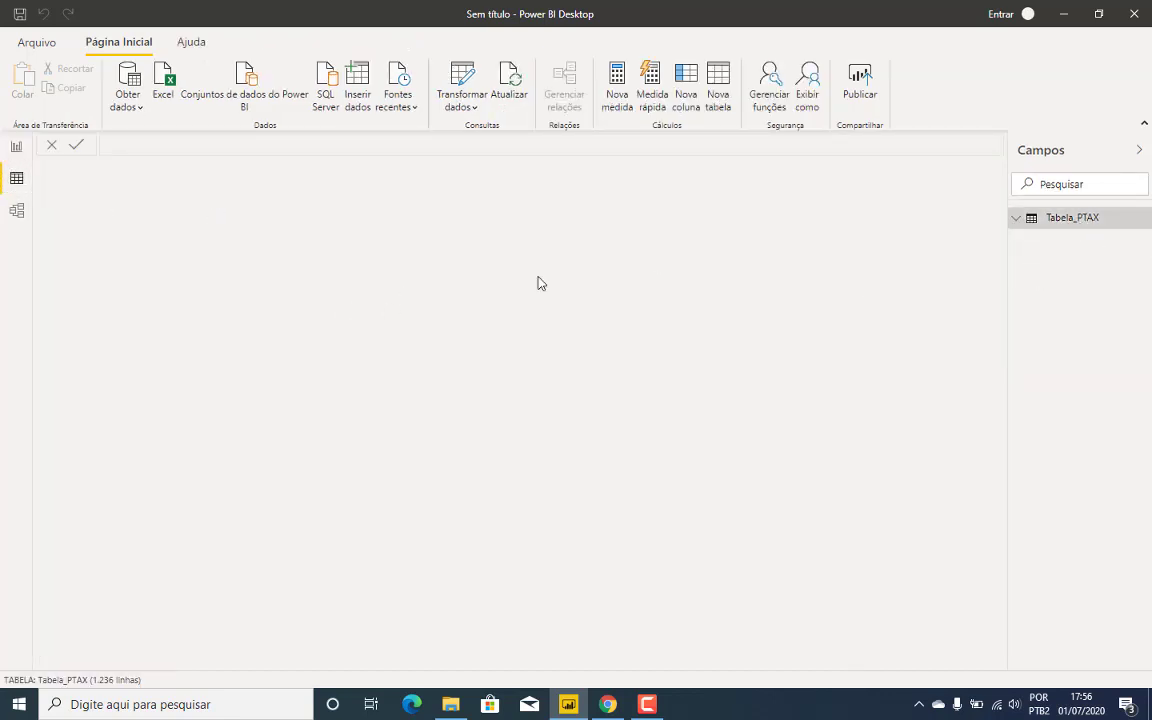
{"action": "left_click", "coordinate": [1016, 220]}
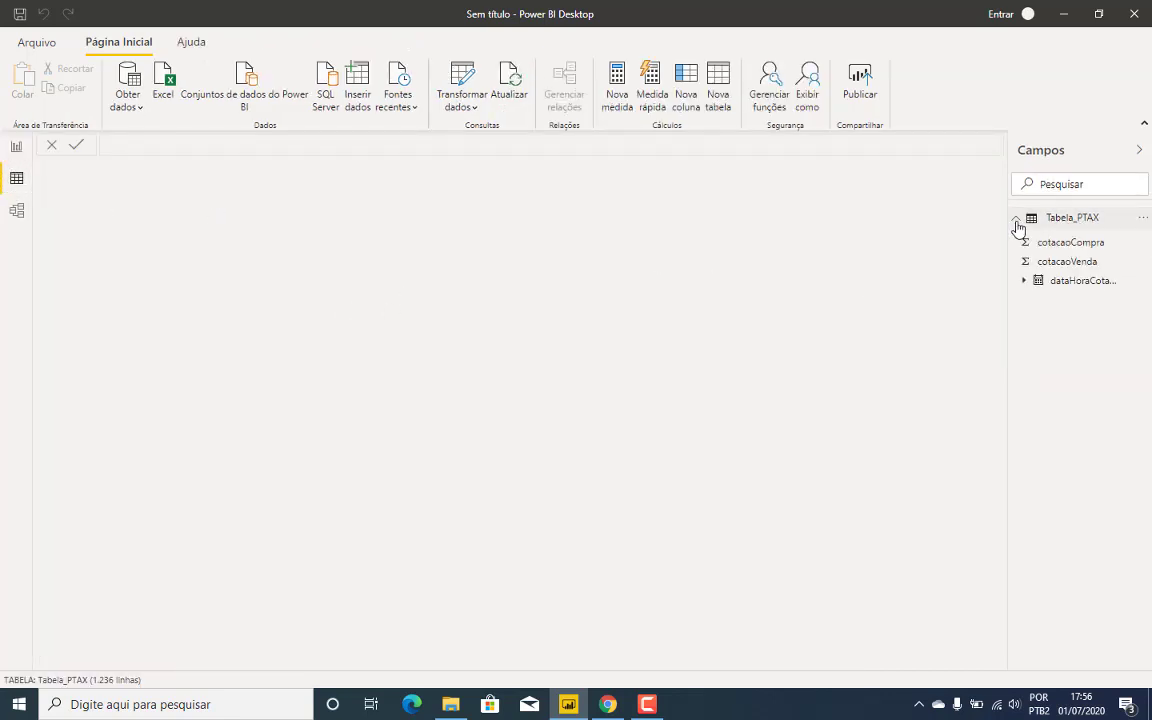
{"action": "left_click", "coordinate": [1070, 244]}
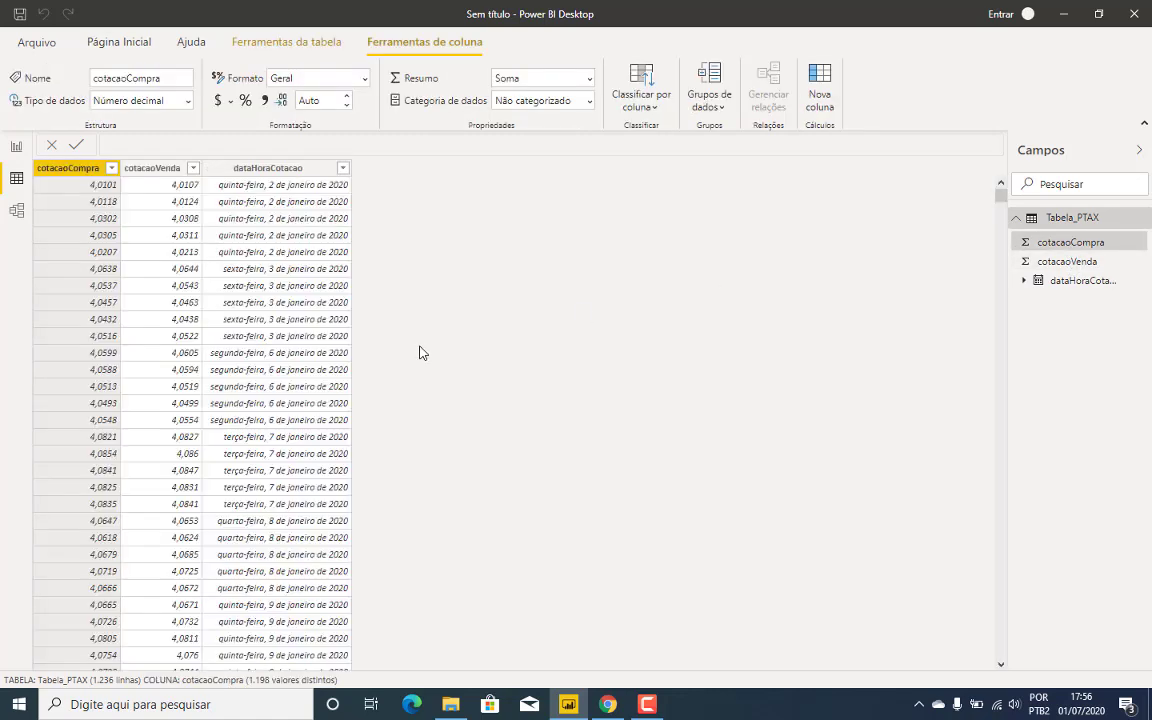
Set the dataHoraCotacao column's date format to 14/03/01 (dd/mm/yy) and look through the reformatted rows
{"action": "left_click", "coordinate": [293, 172]}
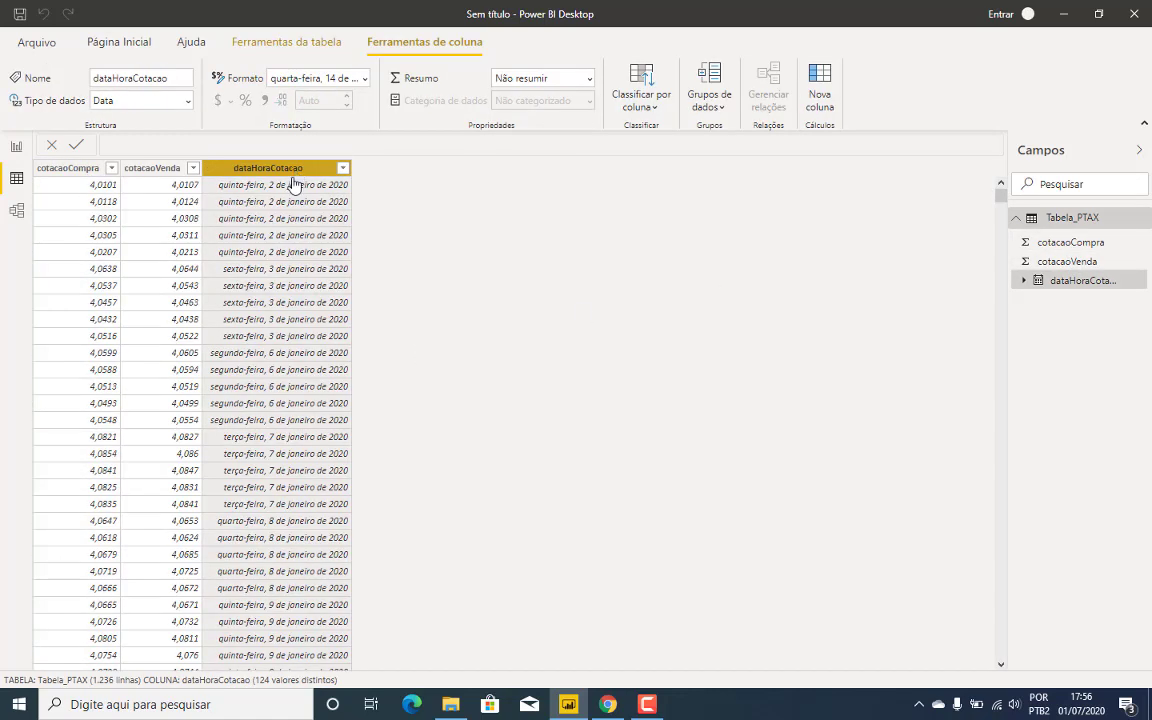
{"action": "left_click", "coordinate": [362, 78]}
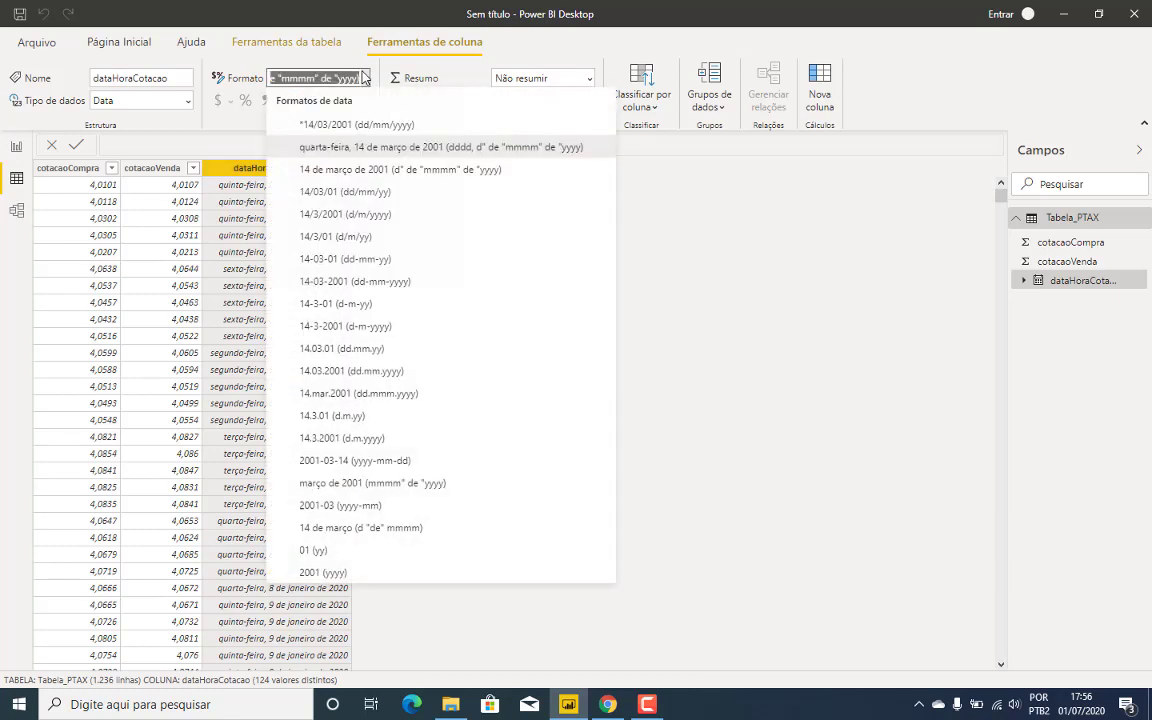
{"action": "left_click", "coordinate": [360, 192]}
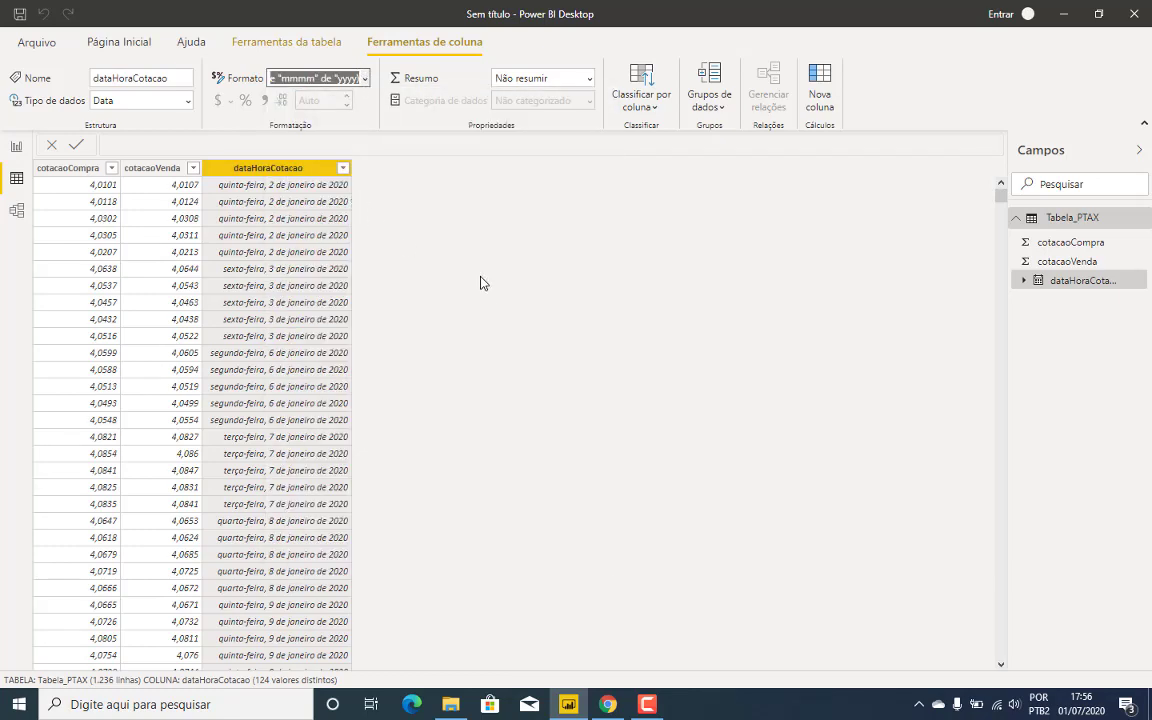
{"action": "scroll", "coordinate": [221, 270], "scroll_direction": "down", "scroll_amount": 10}
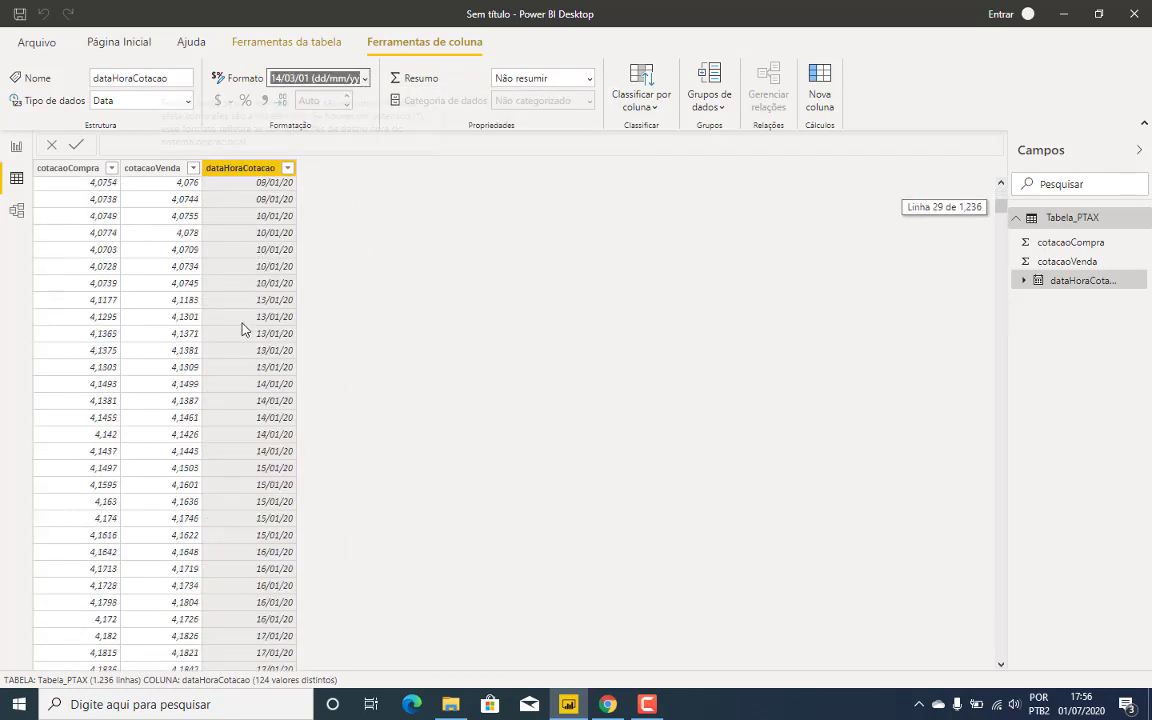
{"action": "scroll", "coordinate": [181, 271], "scroll_direction": "down", "scroll_amount": 10}
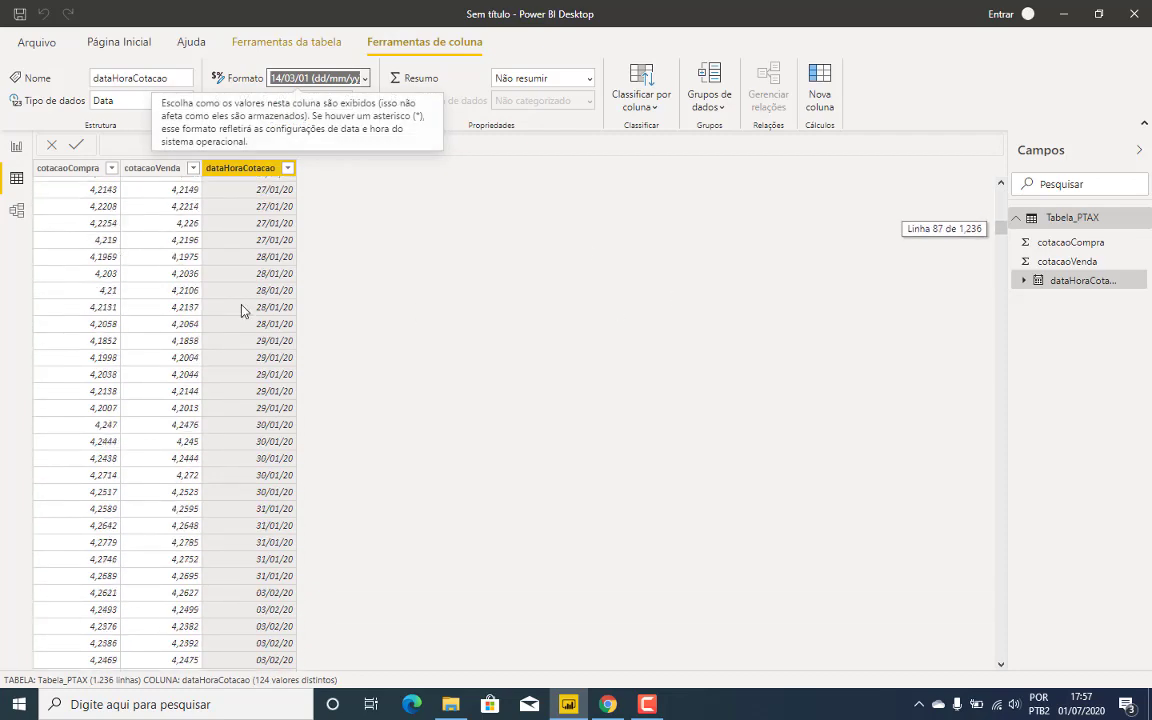
{"action": "scroll", "coordinate": [231, 329], "scroll_direction": "down", "scroll_amount": 15}
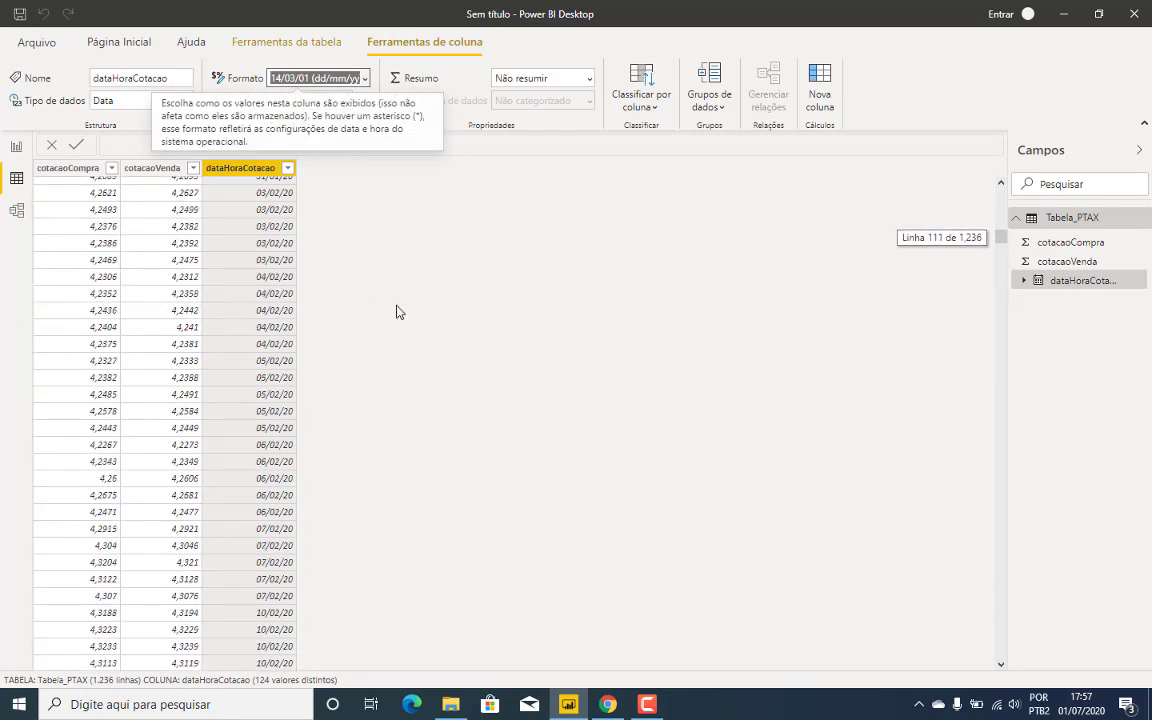
{"action": "scroll", "coordinate": [159, 252], "scroll_direction": "down", "scroll_amount": 10}
{"action": "scroll", "coordinate": [190, 252], "scroll_direction": "up", "scroll_amount": 20}
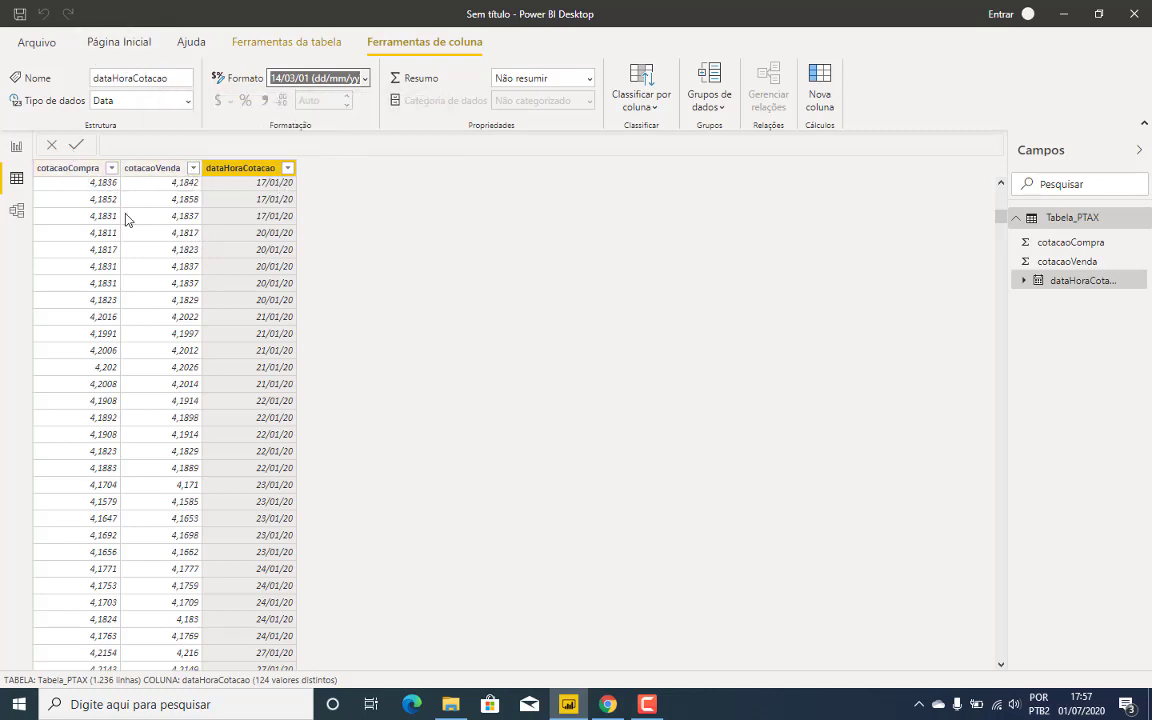
Reopen the Power Query editor to transform the data
{"action": "left_click", "coordinate": [110, 46]}
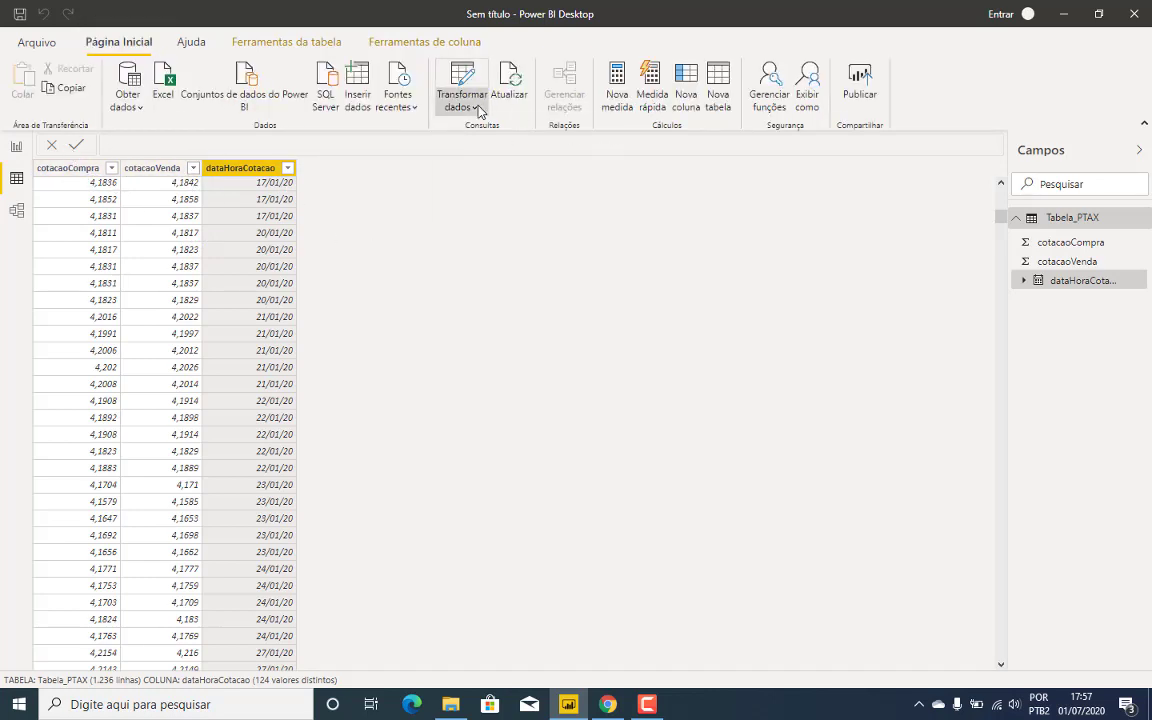
{"action": "left_click", "coordinate": [476, 106]}
{"action": "left_click", "coordinate": [482, 133]}
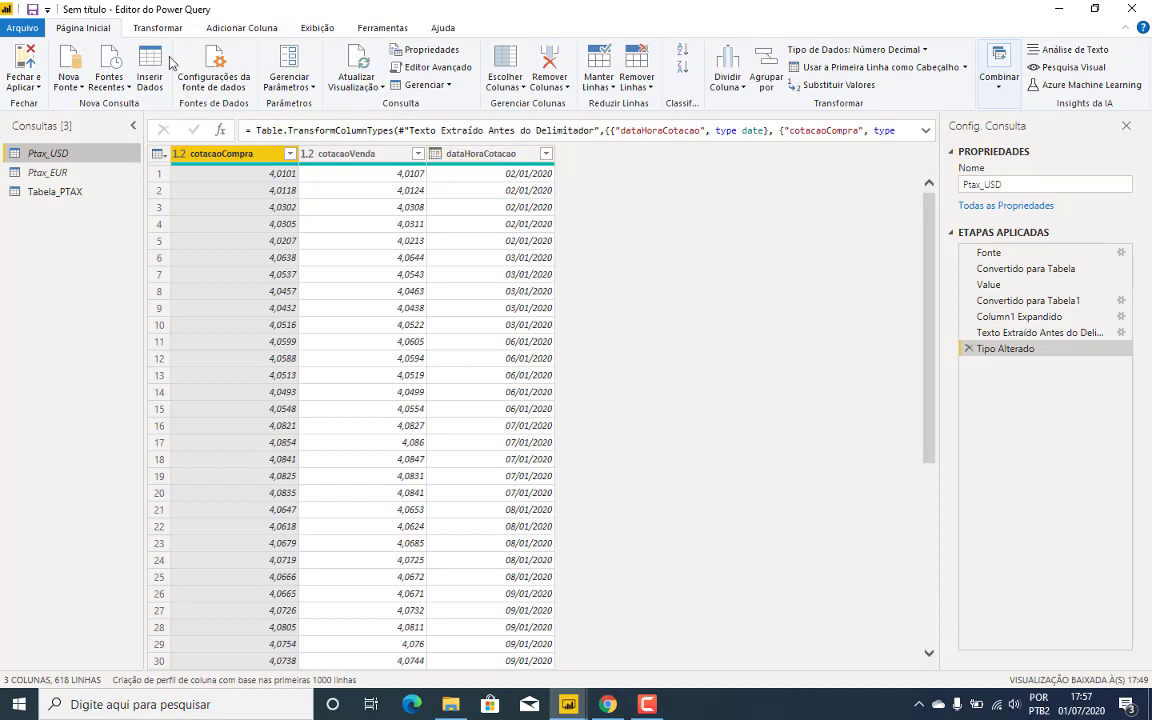
Add a custom column named Moeda with the formula = "USD" to the Ptax_USD query and check its rows
{"action": "left_click", "coordinate": [241, 28]}
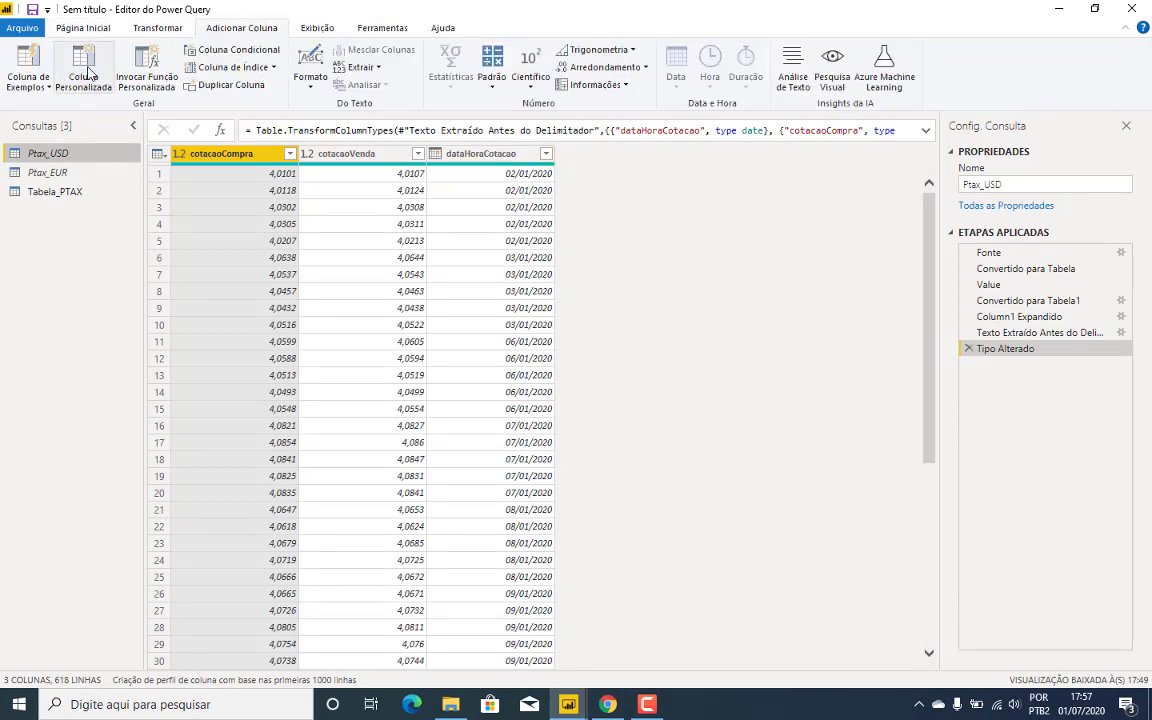
{"action": "left_click", "coordinate": [88, 72]}
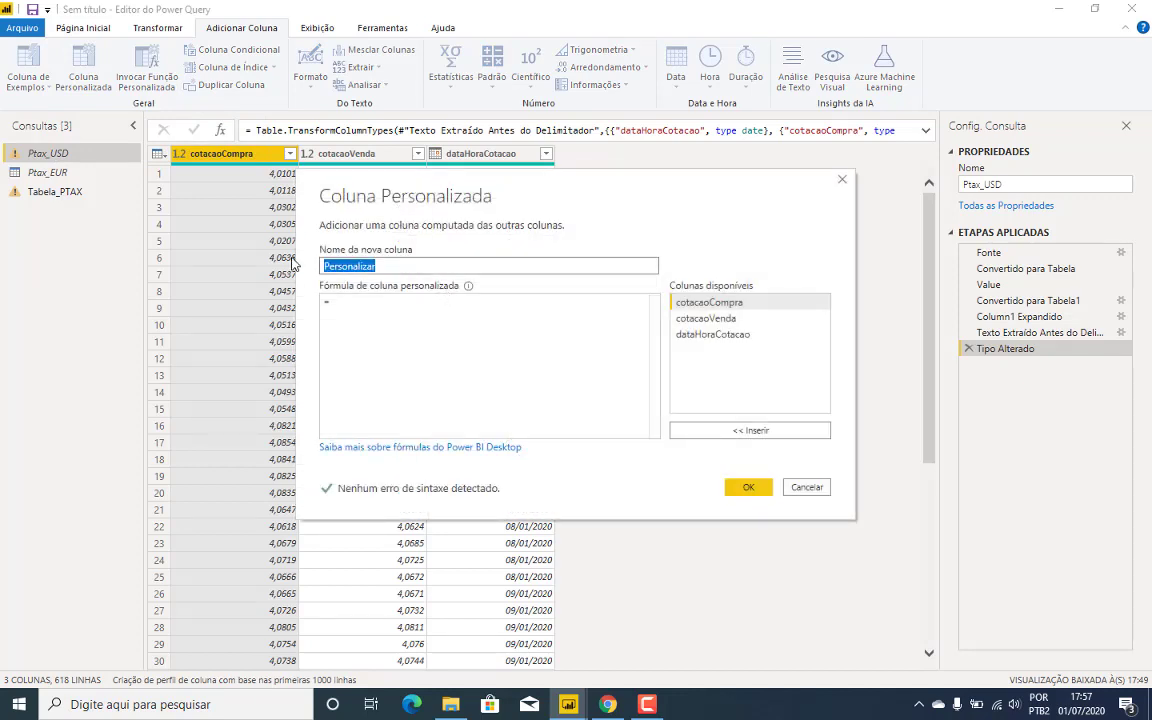
{"action": "type", "text": "Moeda"}
{"action": "left_click", "coordinate": [360, 297]}
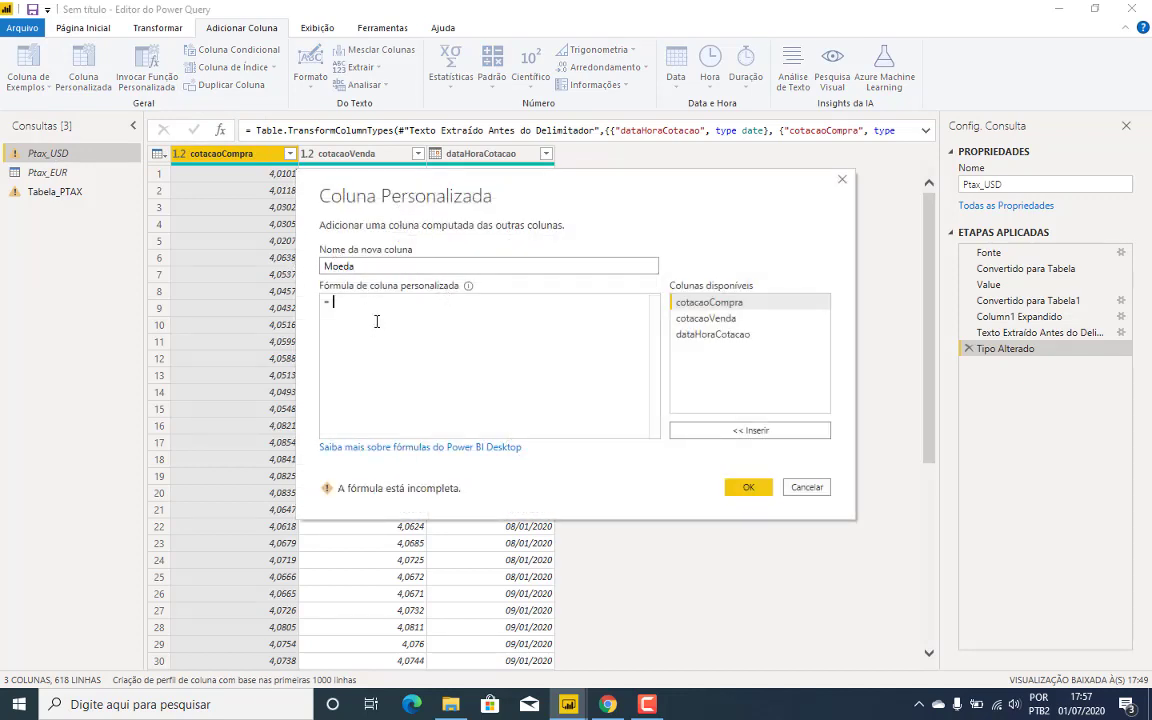
{"action": "type", "text": "\"USD\""}
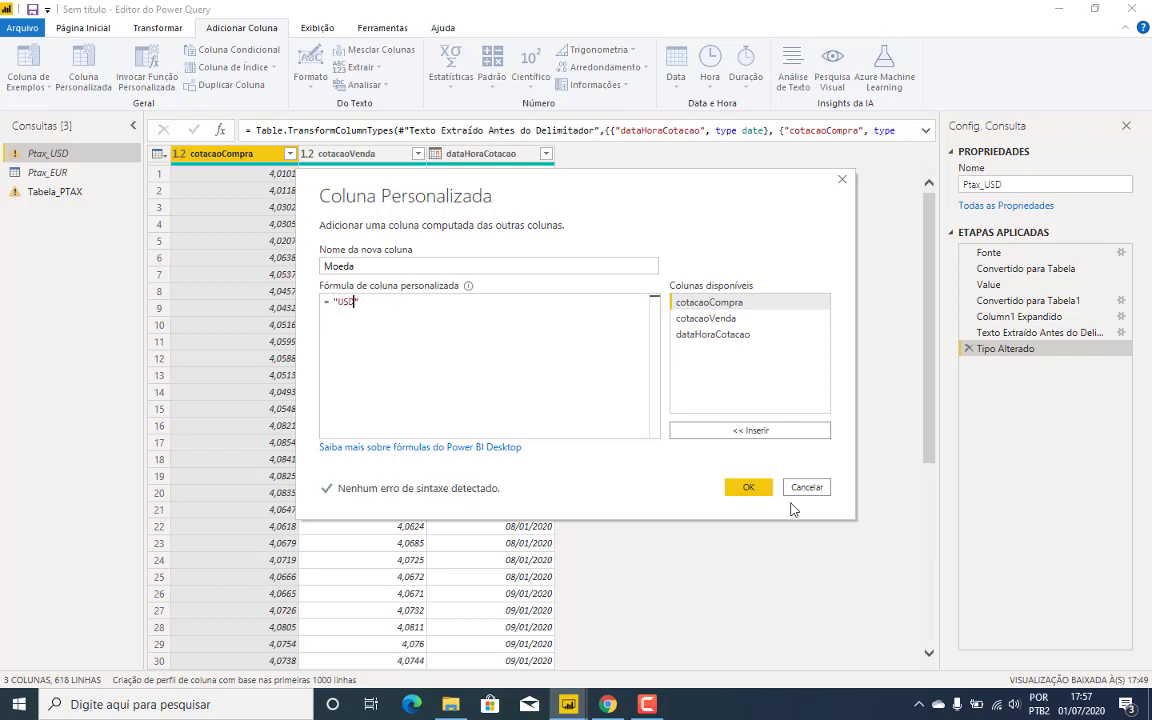
{"action": "left_click", "coordinate": [748, 487]}
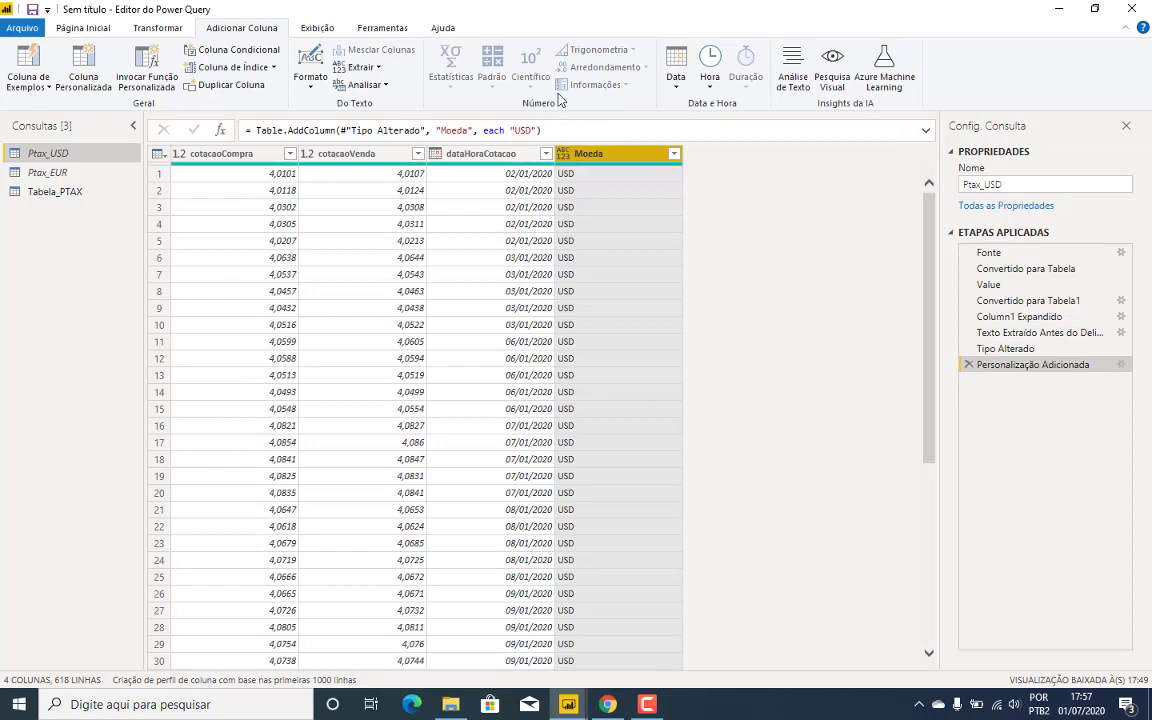
{"action": "scroll", "coordinate": [590, 490], "scroll_direction": "down", "scroll_amount": 8}
{"action": "scroll", "coordinate": [575, 405], "scroll_direction": "up", "scroll_amount": 8}
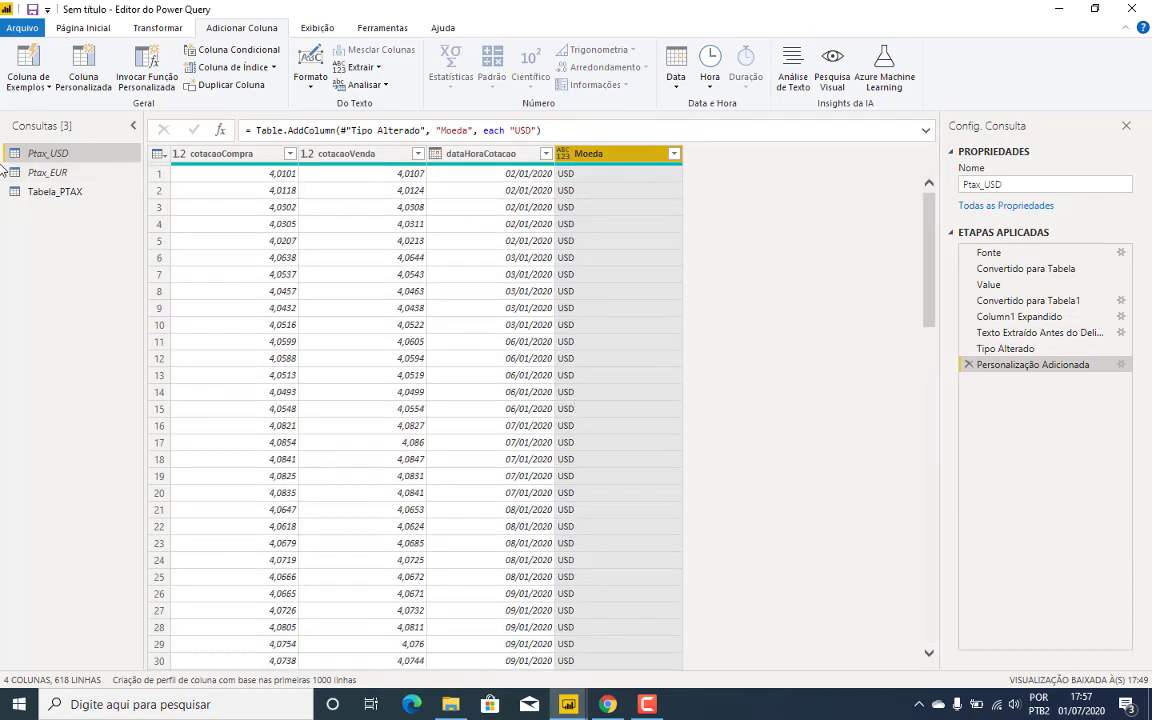
Add a custom column named Moeda with the formula = "EUR" to the Ptax_EUR query and check its rows
{"action": "left_click", "coordinate": [55, 174]}
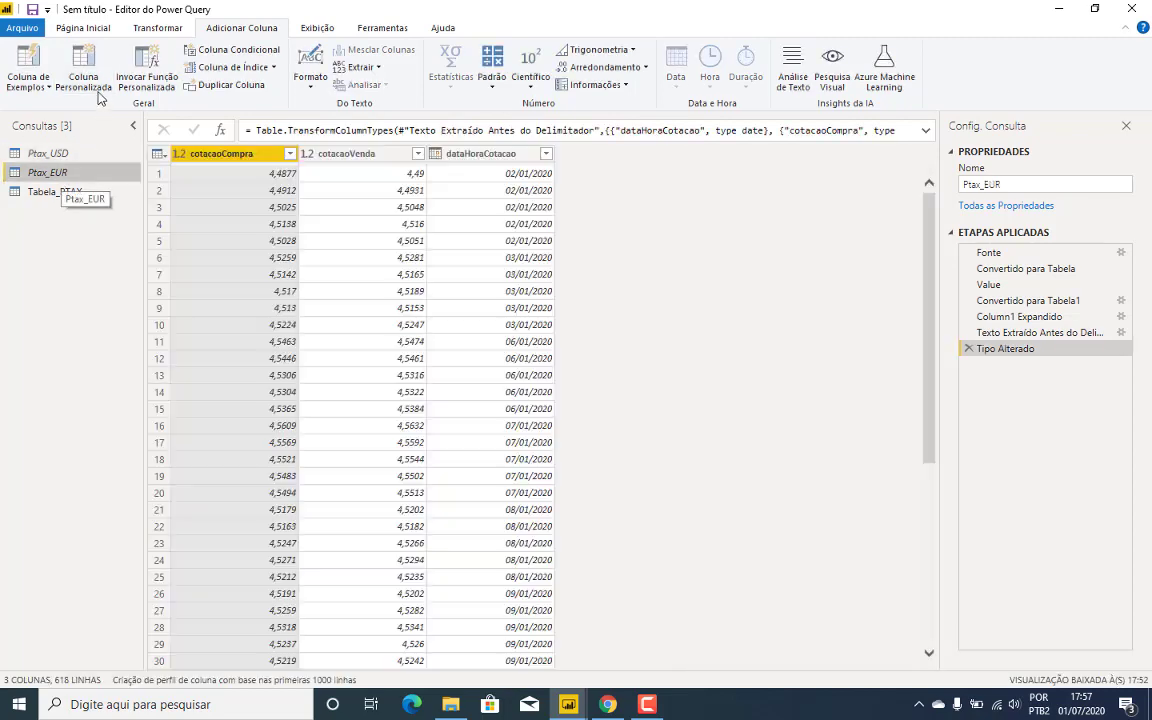
{"action": "left_click", "coordinate": [83, 68]}
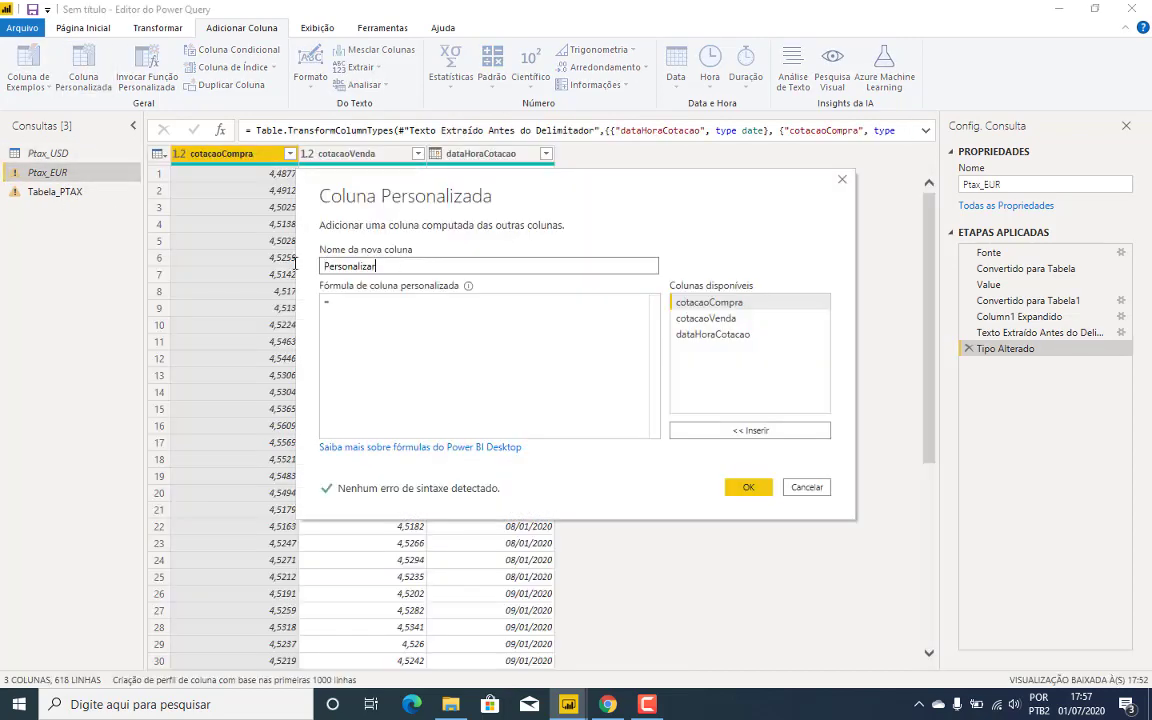
{"action": "type", "text": "Moeda"}
{"action": "left_click", "coordinate": [400, 309]}
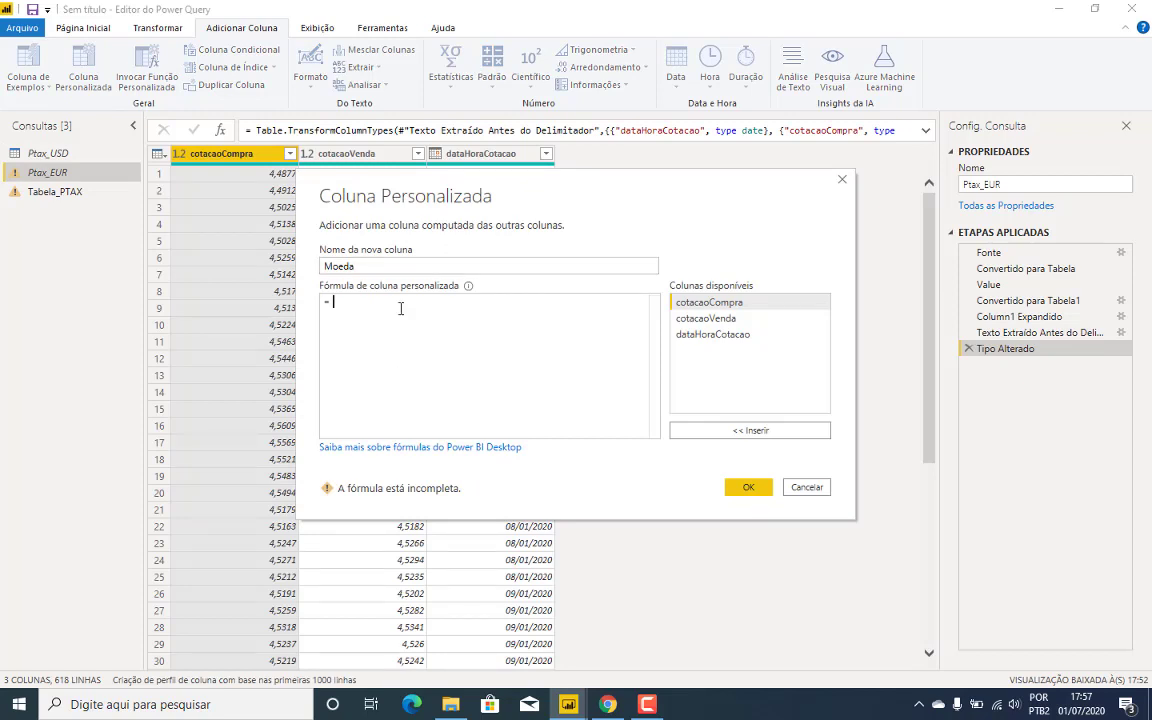
{"action": "type", "text": "\"\""}
{"action": "type", "text": "EUR"}
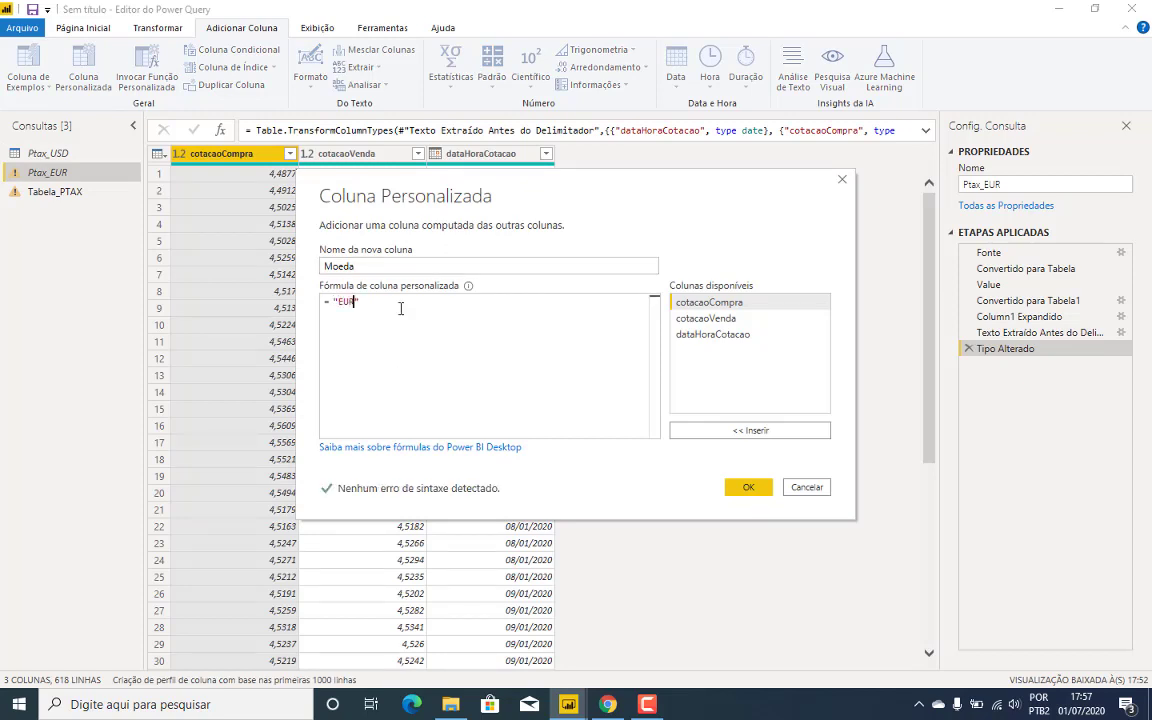
{"action": "left_click", "coordinate": [749, 487]}
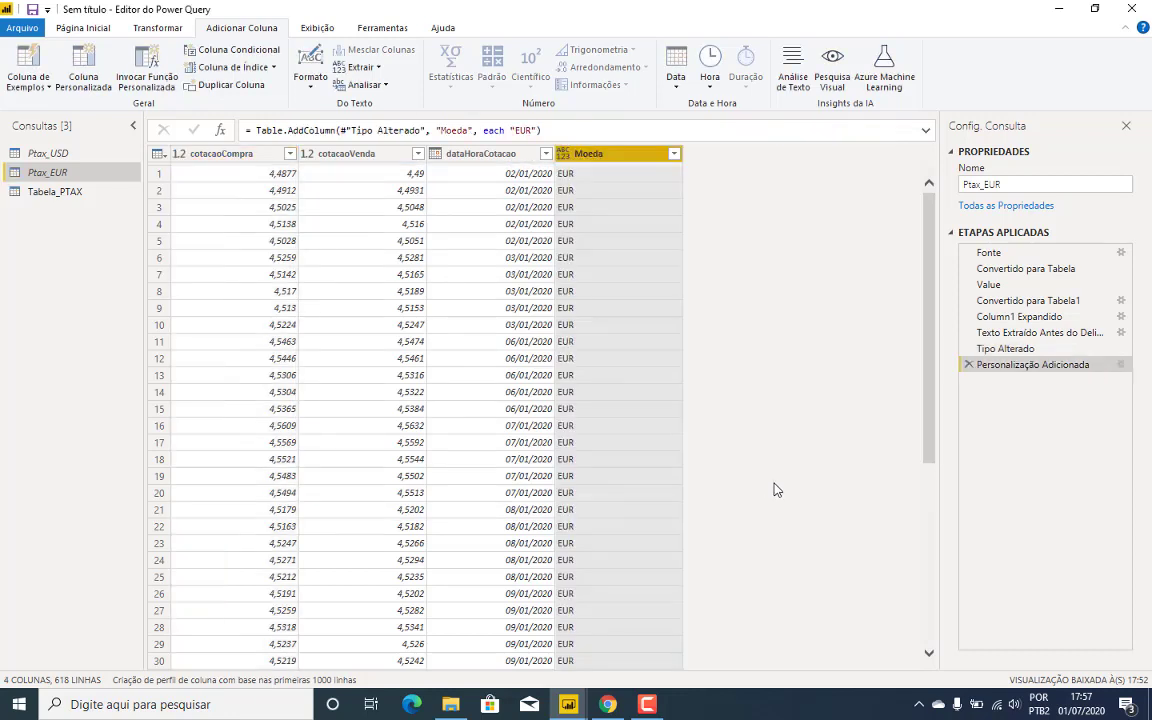
{"action": "scroll", "coordinate": [540, 476], "scroll_direction": "down", "scroll_amount": 5}
{"action": "scroll", "coordinate": [540, 476], "scroll_direction": "up", "scroll_amount": 5}
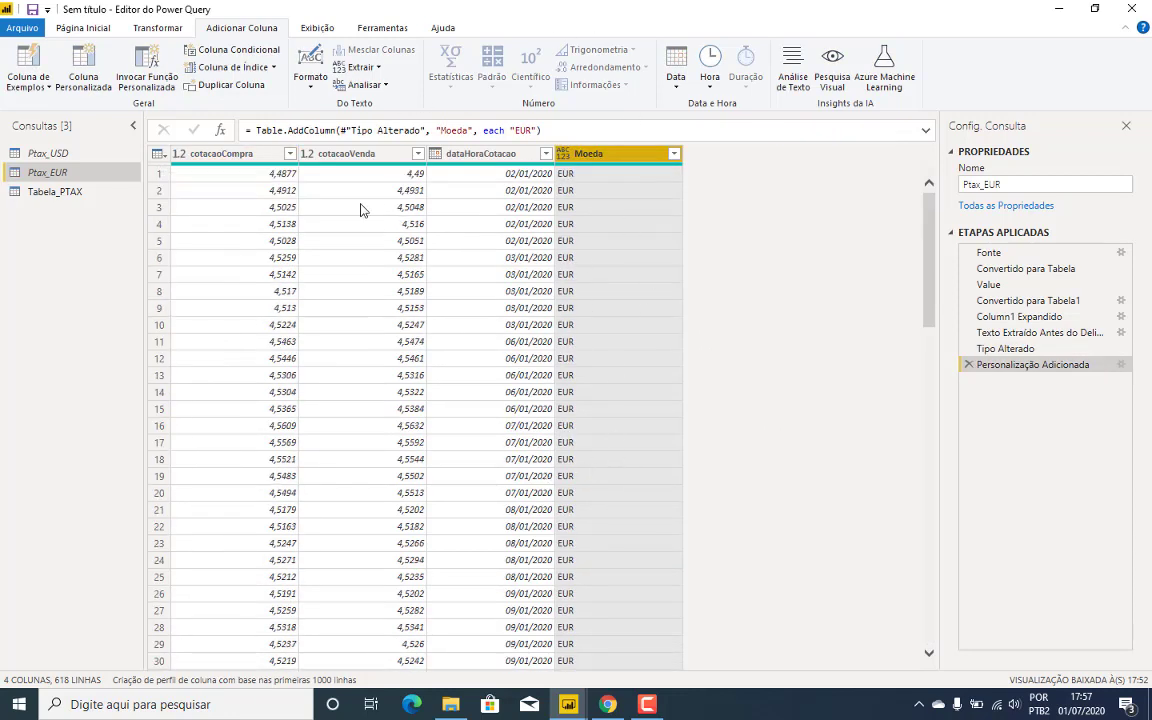
Set the Moeda column's data type to text in the Tabela_PTAX query, and close the Power Query editor applying the changes
{"action": "left_click", "coordinate": [50, 154]}
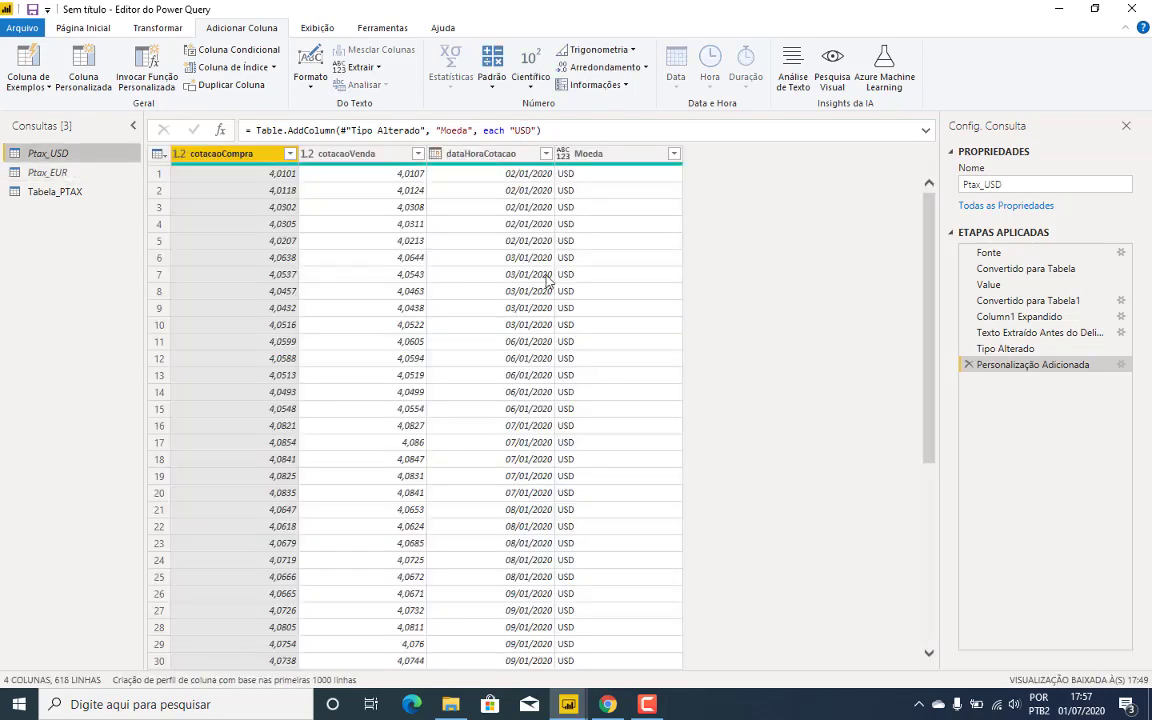
{"action": "left_click", "coordinate": [55, 191]}
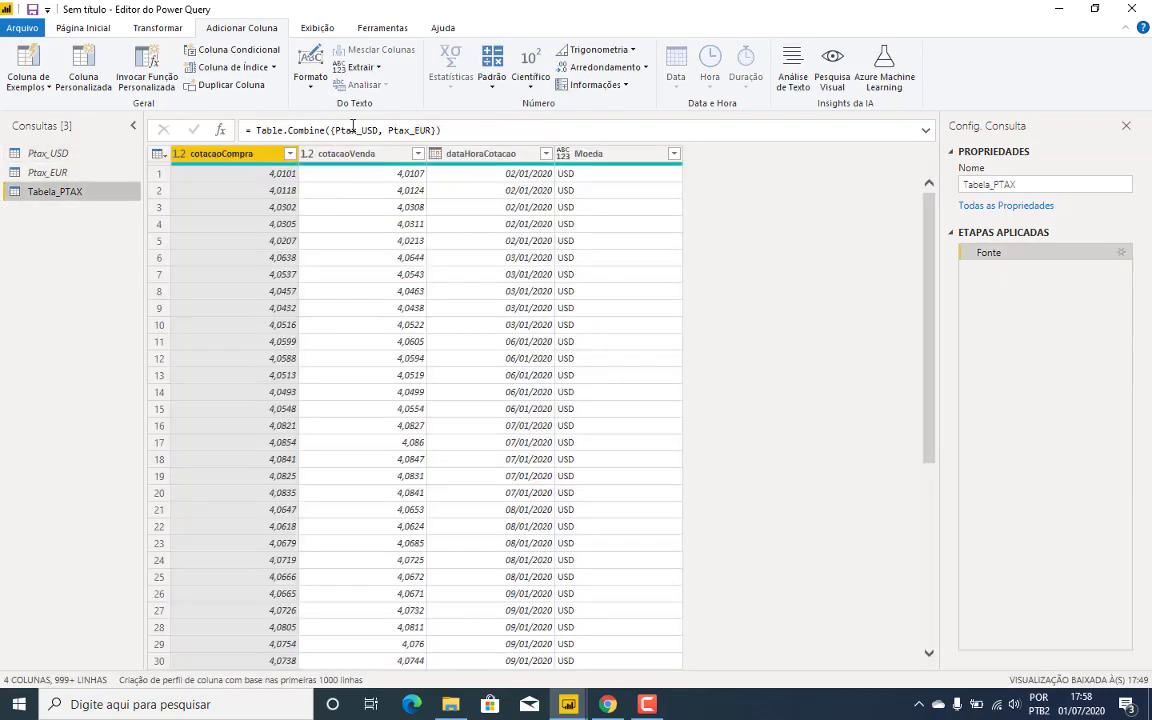
{"action": "scroll", "coordinate": [610, 210], "scroll_direction": "down", "scroll_amount": 5}
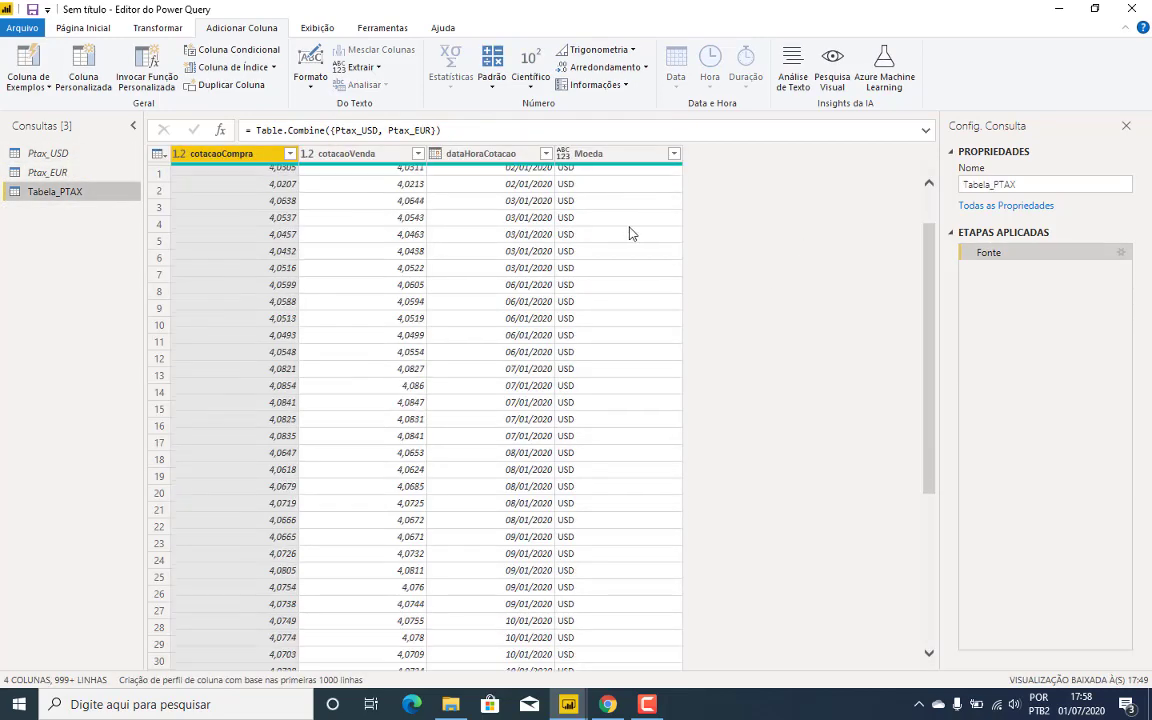
{"action": "scroll", "coordinate": [617, 206], "scroll_direction": "up", "scroll_amount": 5}
{"action": "left_click", "coordinate": [561, 156]}
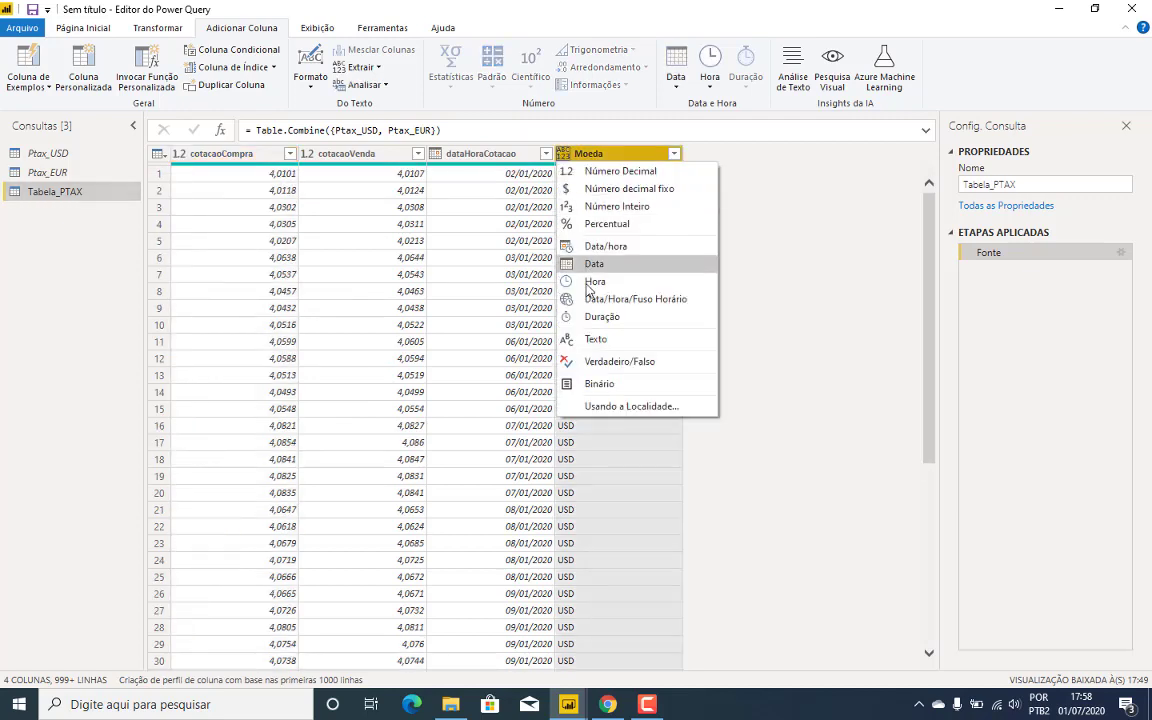
{"action": "left_click", "coordinate": [590, 305]}
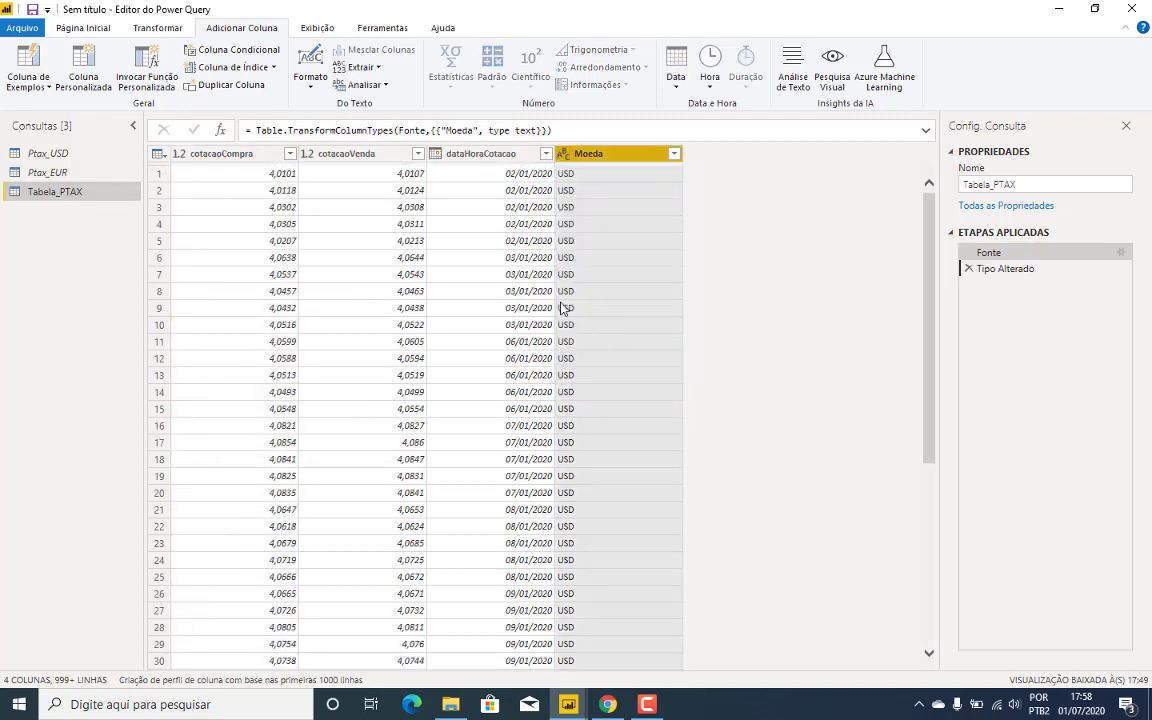
{"action": "left_click", "coordinate": [83, 28]}
{"action": "left_click", "coordinate": [30, 62]}
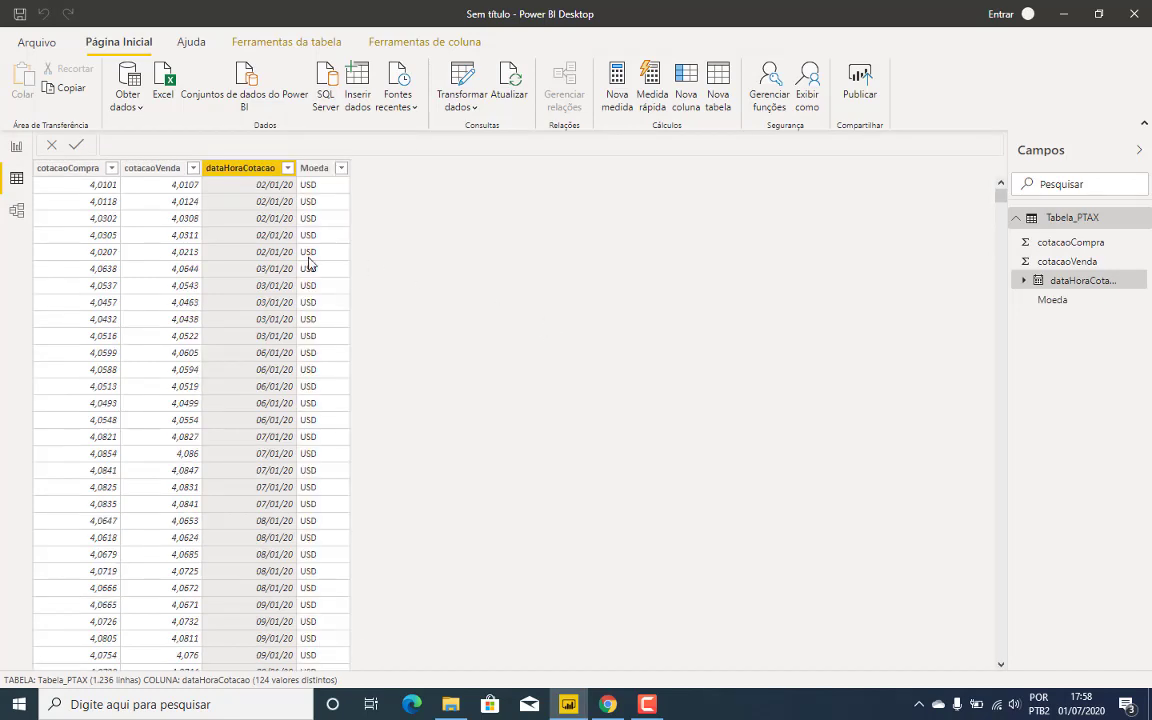
Look through the rows of Tabela_PTAX in the data view, checking the dates and the currency in the Moeda column
{"action": "scroll", "coordinate": [310, 255], "scroll_direction": "down", "scroll_amount": 8}
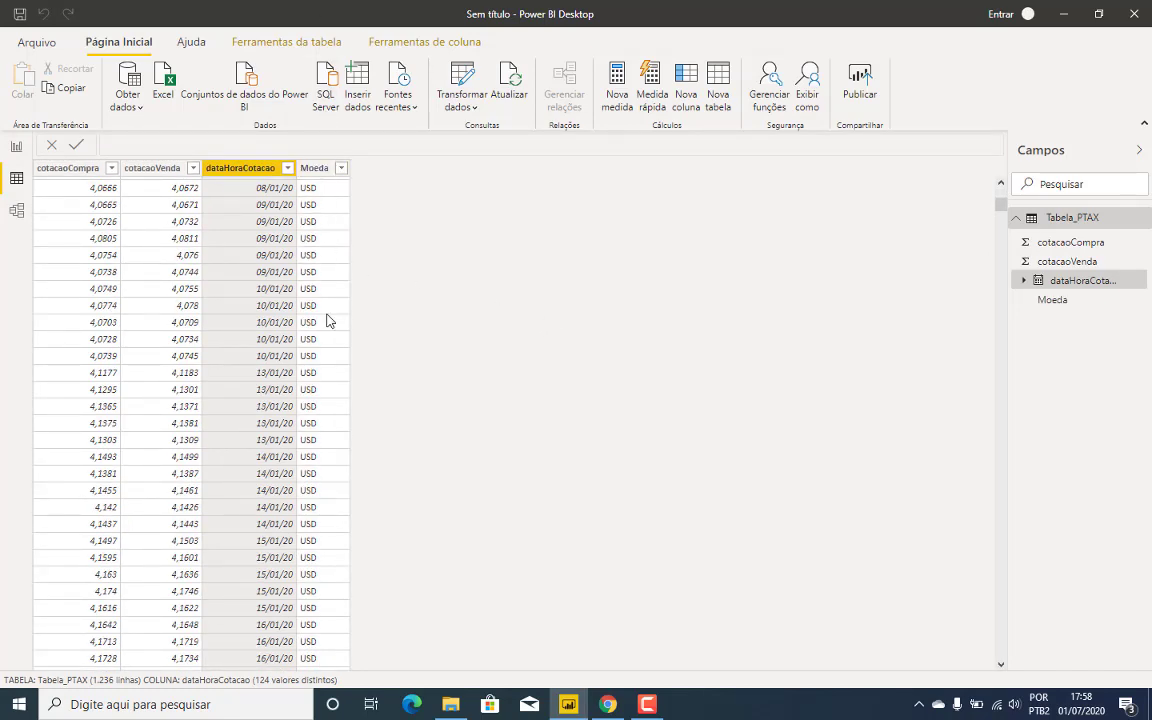
{"action": "scroll", "coordinate": [327, 319], "scroll_direction": "down", "scroll_amount": 9}
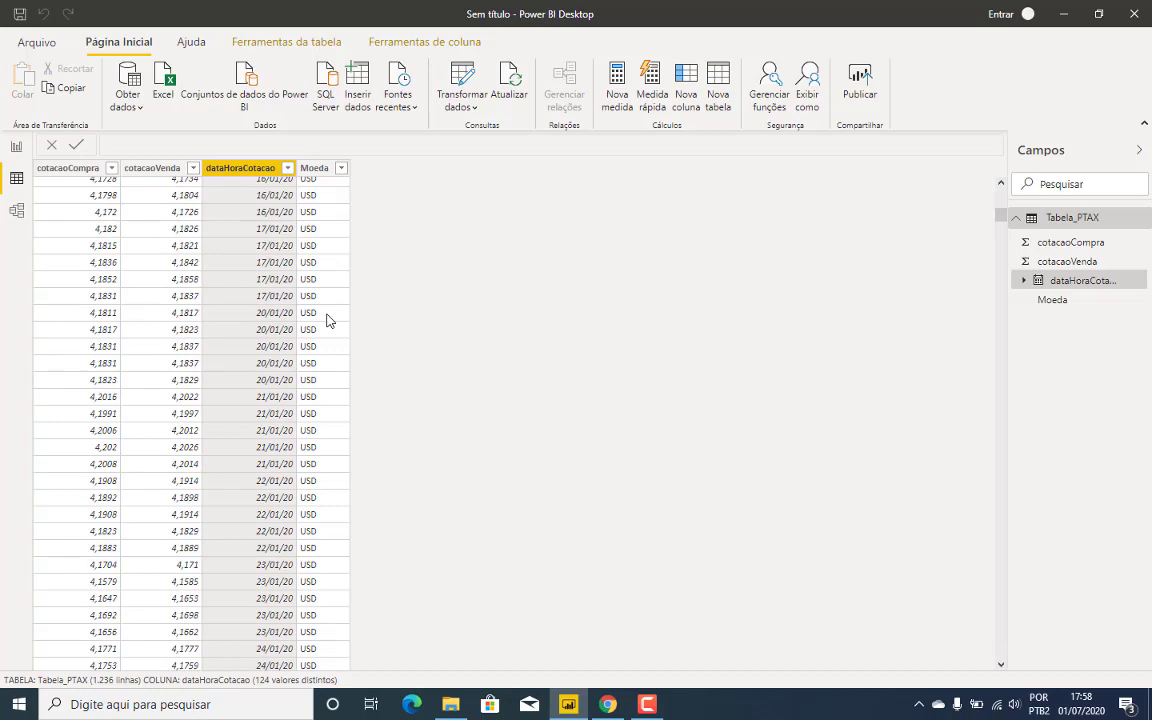
{"action": "scroll", "coordinate": [327, 319], "scroll_direction": "down", "scroll_amount": 20}
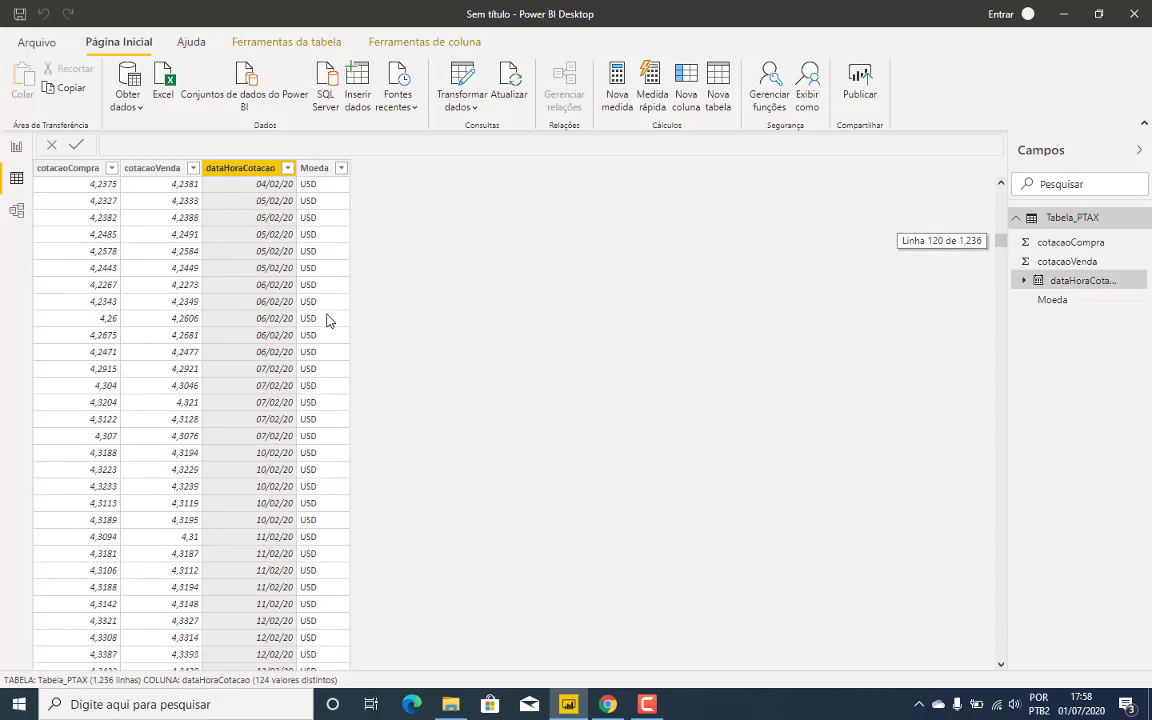
{"action": "scroll", "coordinate": [327, 319], "scroll_direction": "up", "scroll_amount": 17}
{"action": "scroll", "coordinate": [327, 319], "scroll_direction": "up", "scroll_amount": 20}
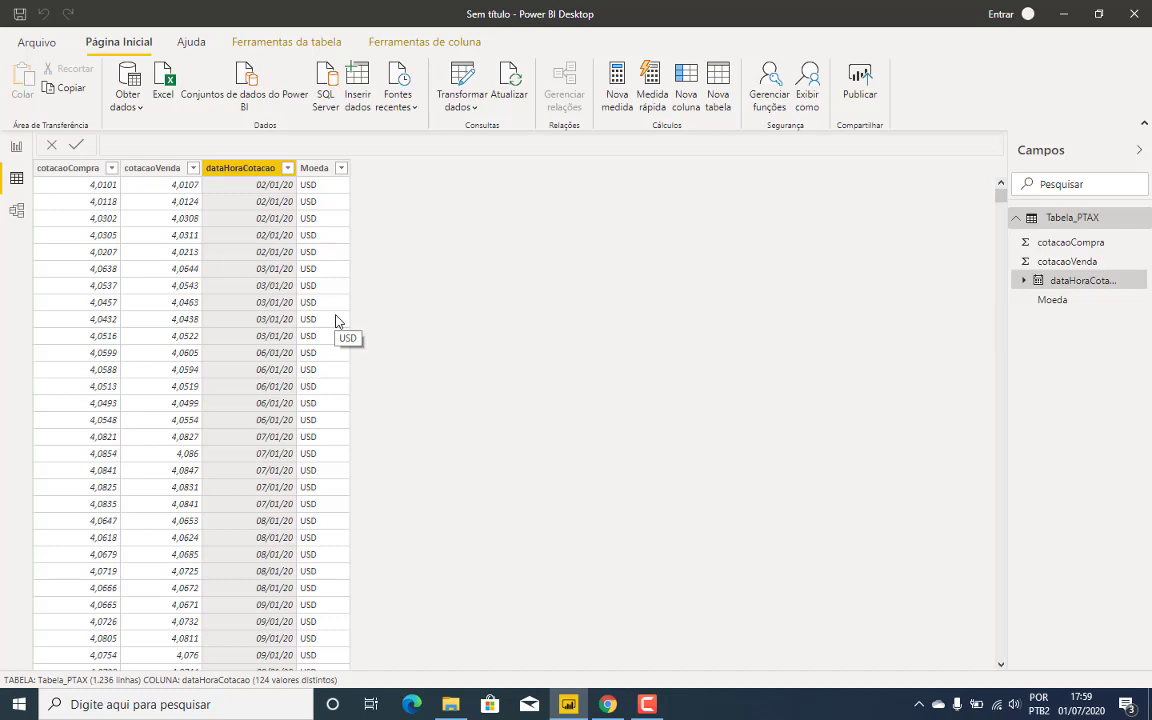
{"action": "scroll", "coordinate": [325, 295], "scroll_direction": "down", "scroll_amount": 10}
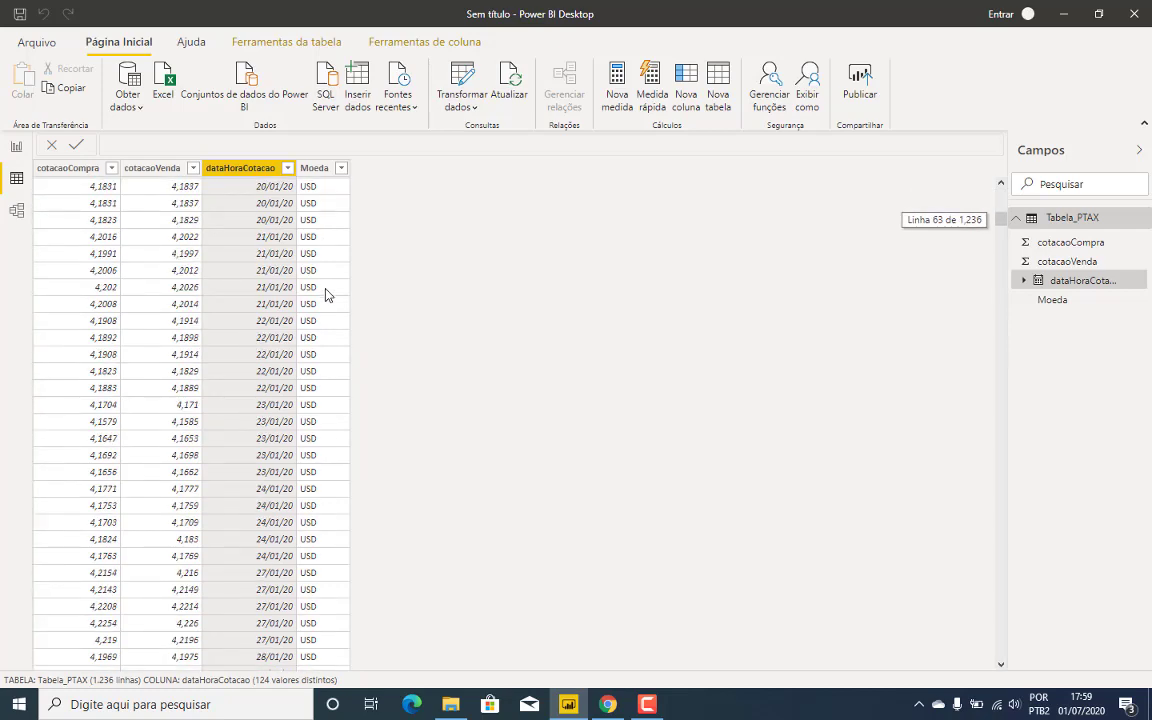
{"action": "scroll", "coordinate": [325, 295], "scroll_direction": "up", "scroll_amount": 10}
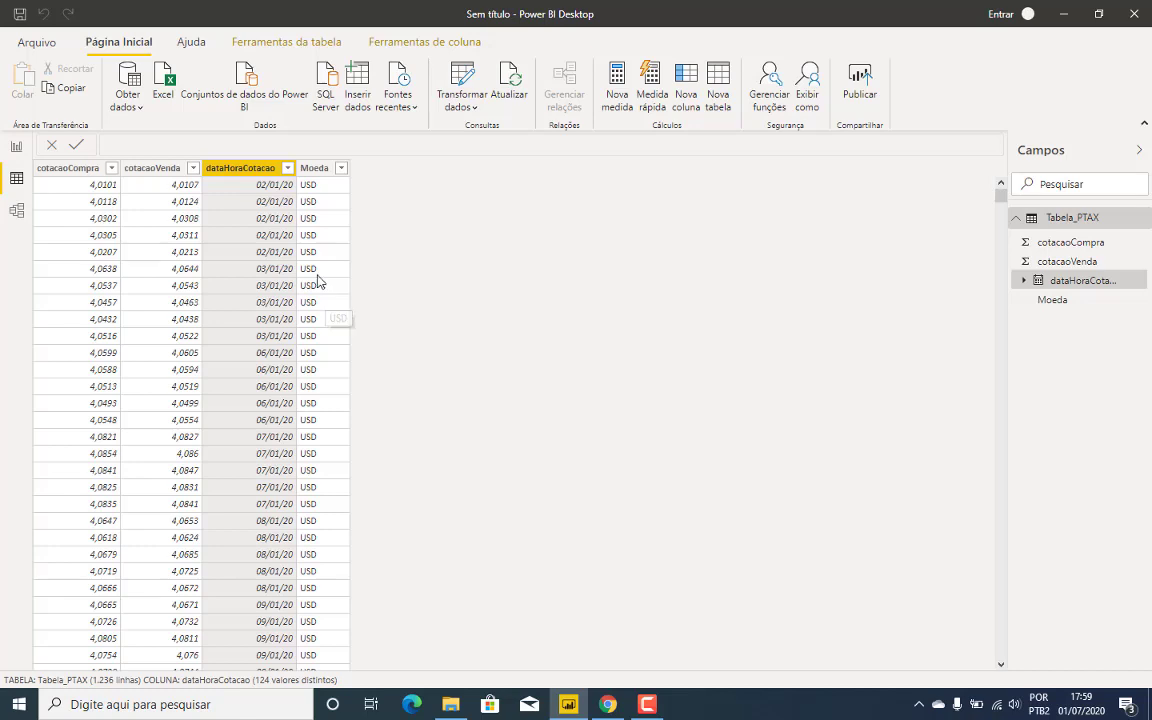
{"action": "scroll", "coordinate": [318, 283], "scroll_direction": "down", "scroll_amount": 14}
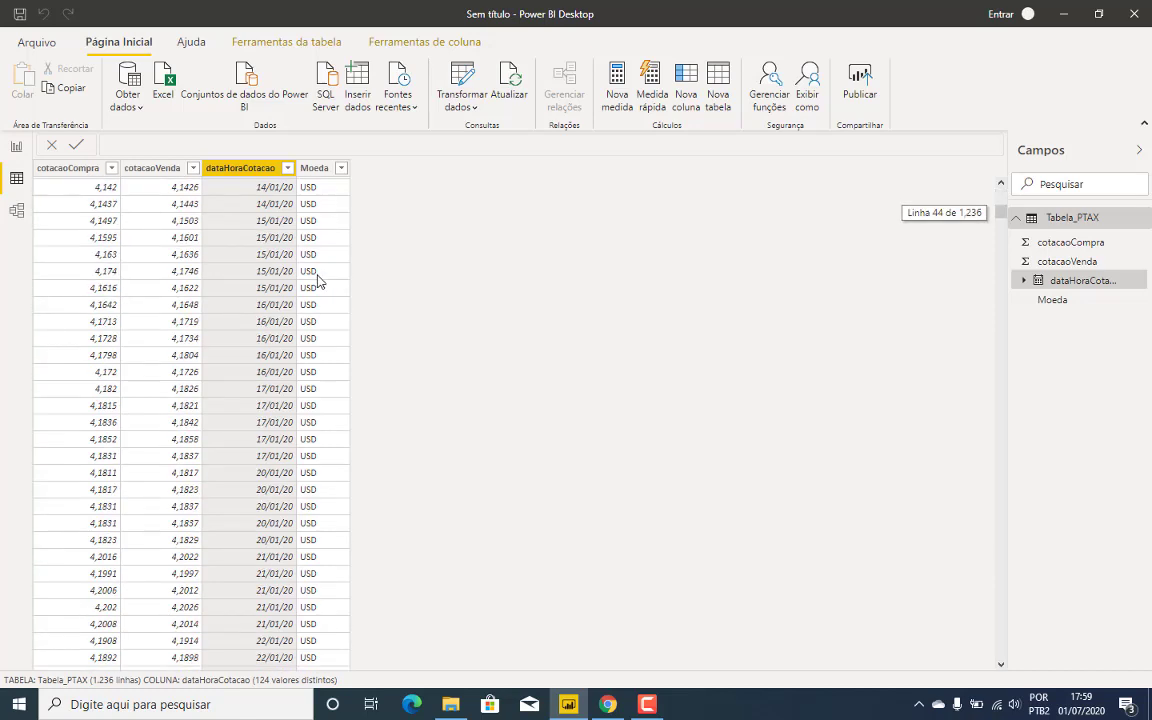
{"action": "scroll", "coordinate": [318, 283], "scroll_direction": "up", "scroll_amount": 14}
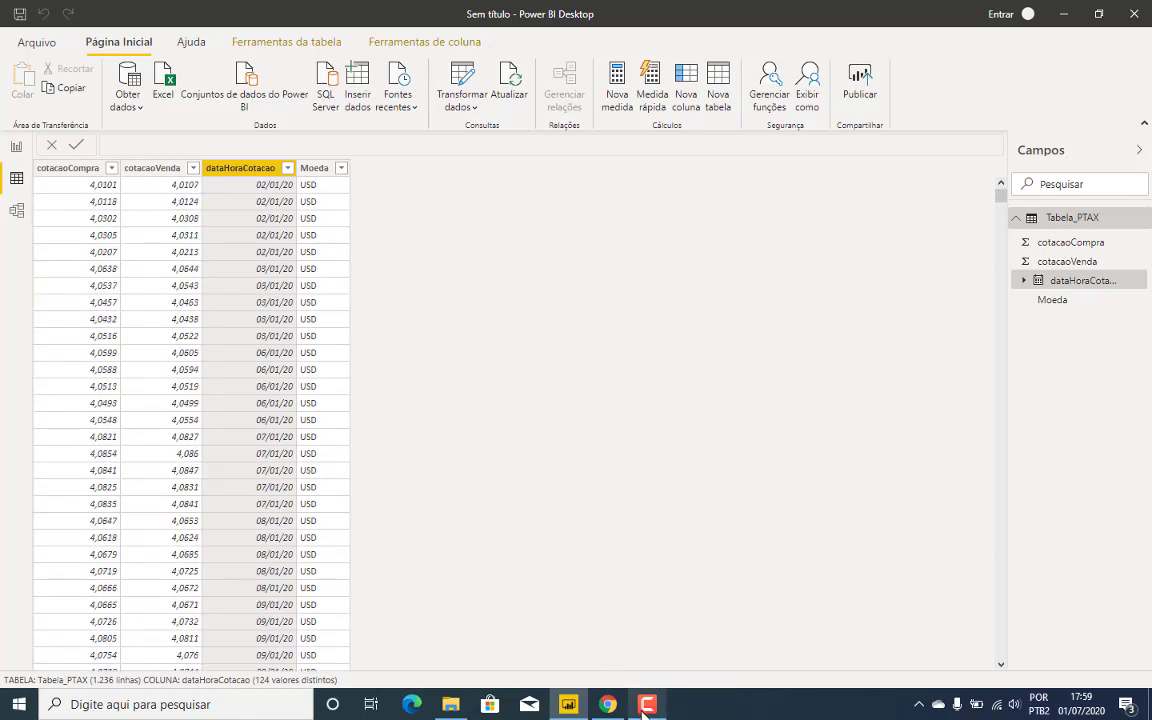